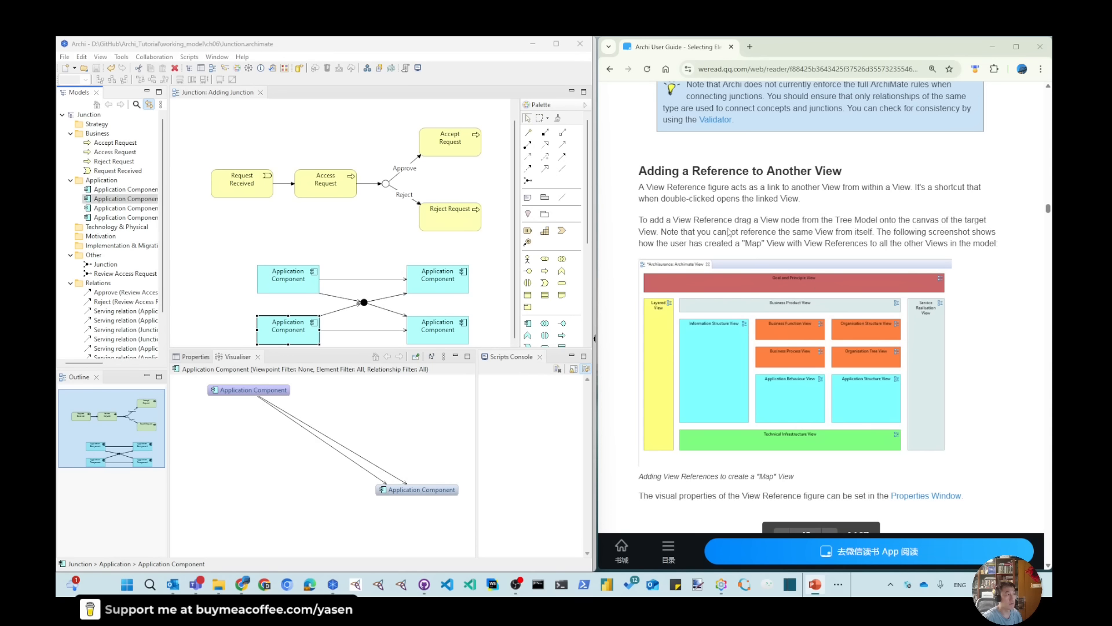
Step: Close the open Junction model
right_click(84, 118)
click(119, 123)
click(67, 59)
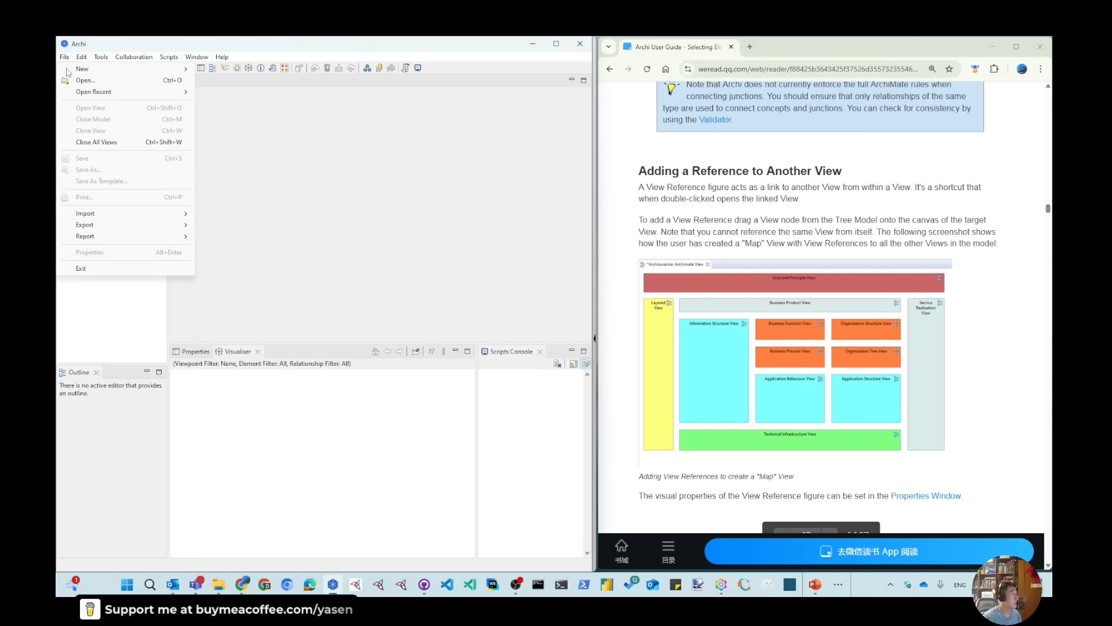
click(354, 225)
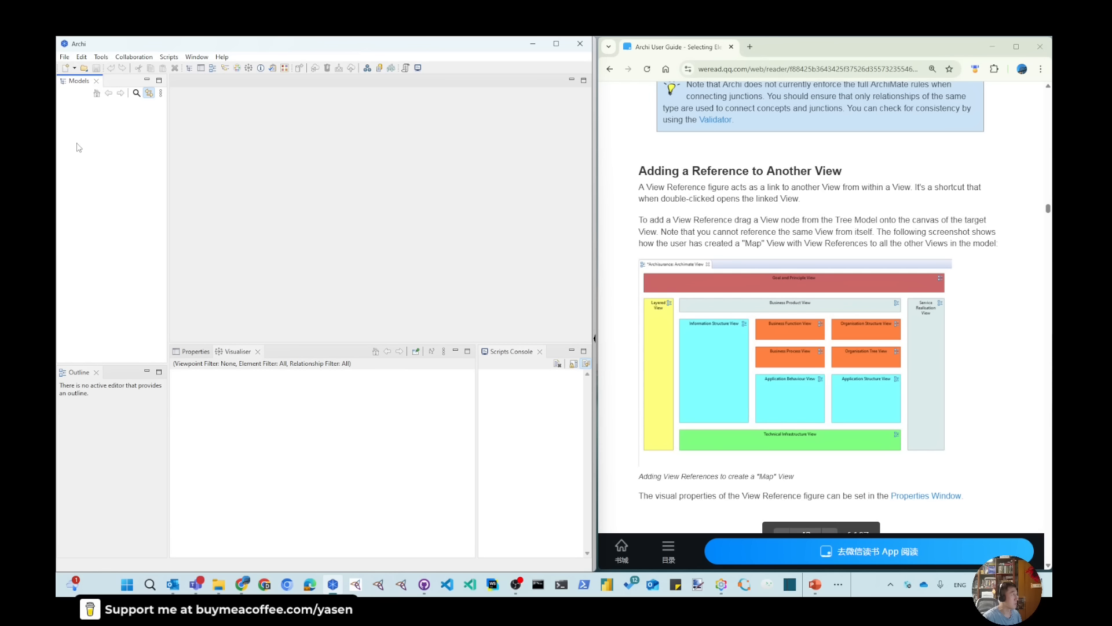
Step: Create a new model and name it "Reference View"
key(ctrl+n)
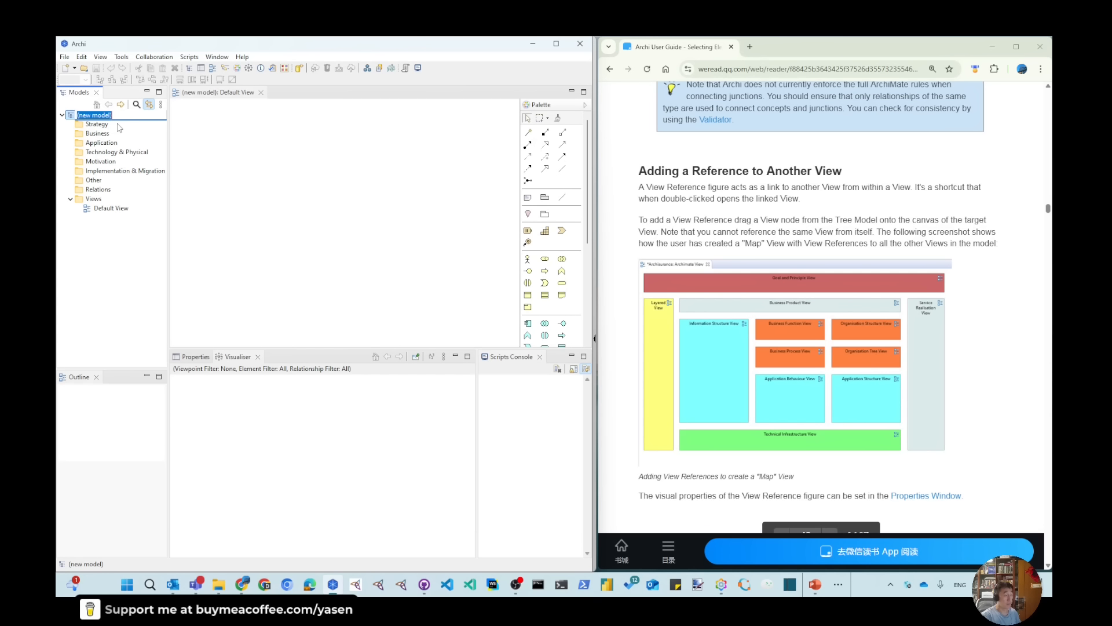
text(Refer)
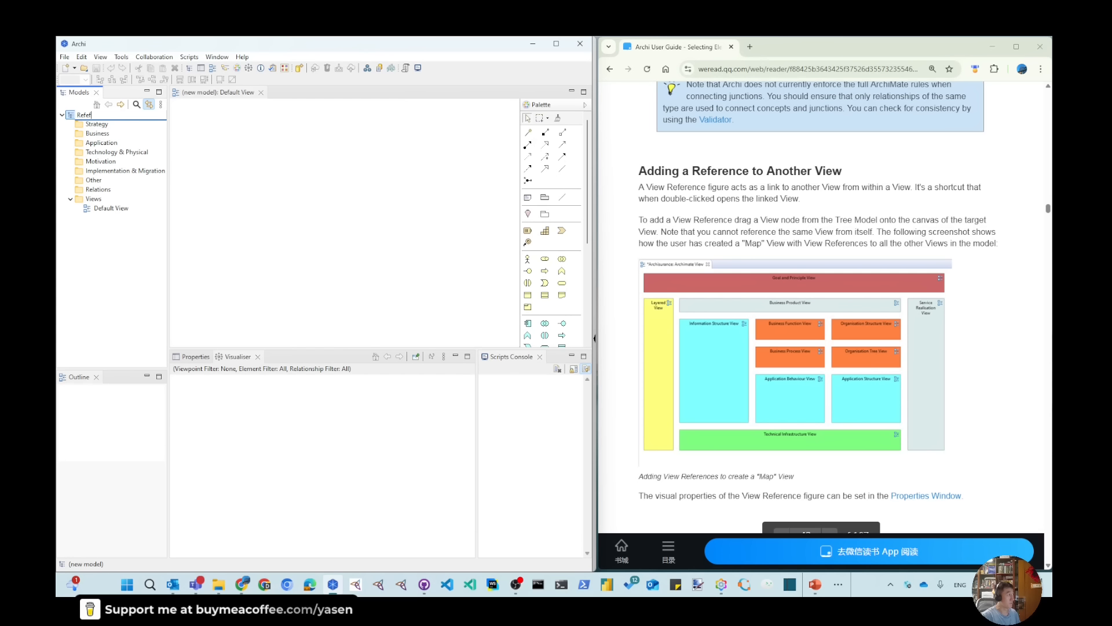
key(BackSpace)
key(Return)
Step: Save the new model in the ch06 folder under the file name "Adding-Reference-View"
click(64, 56)
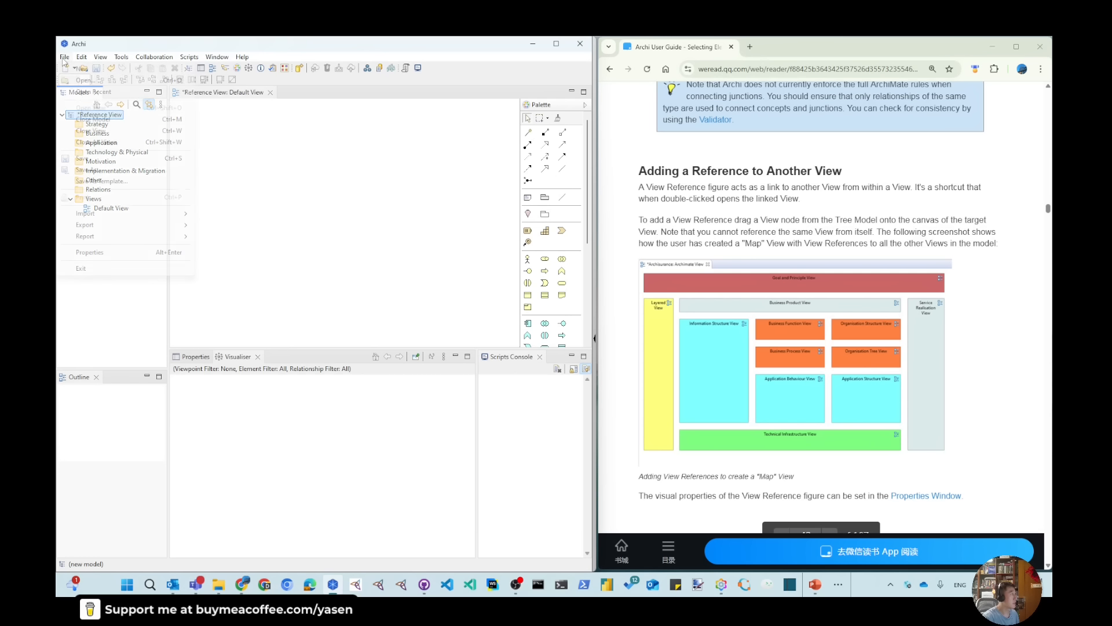
click(186, 173)
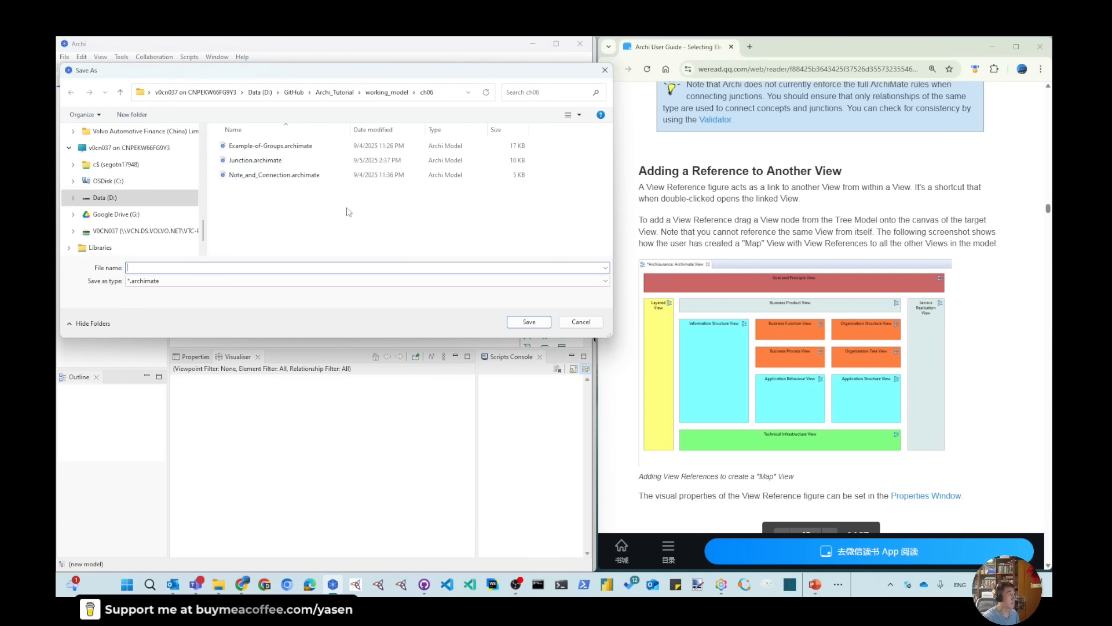
text(R)
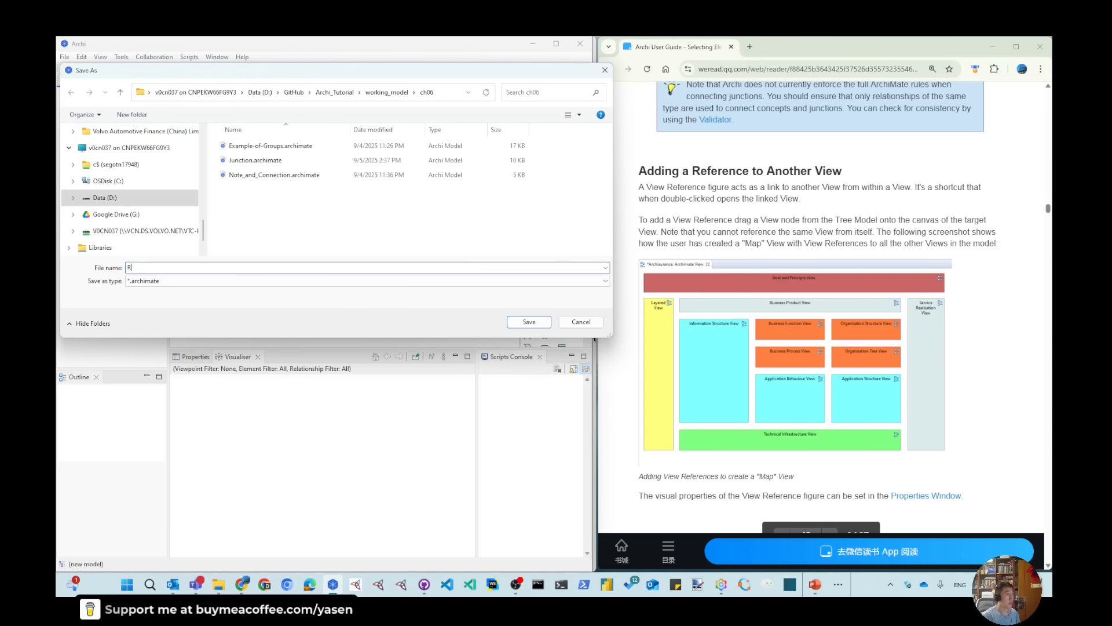
key(BackSpace)
text(Adding-Refere)
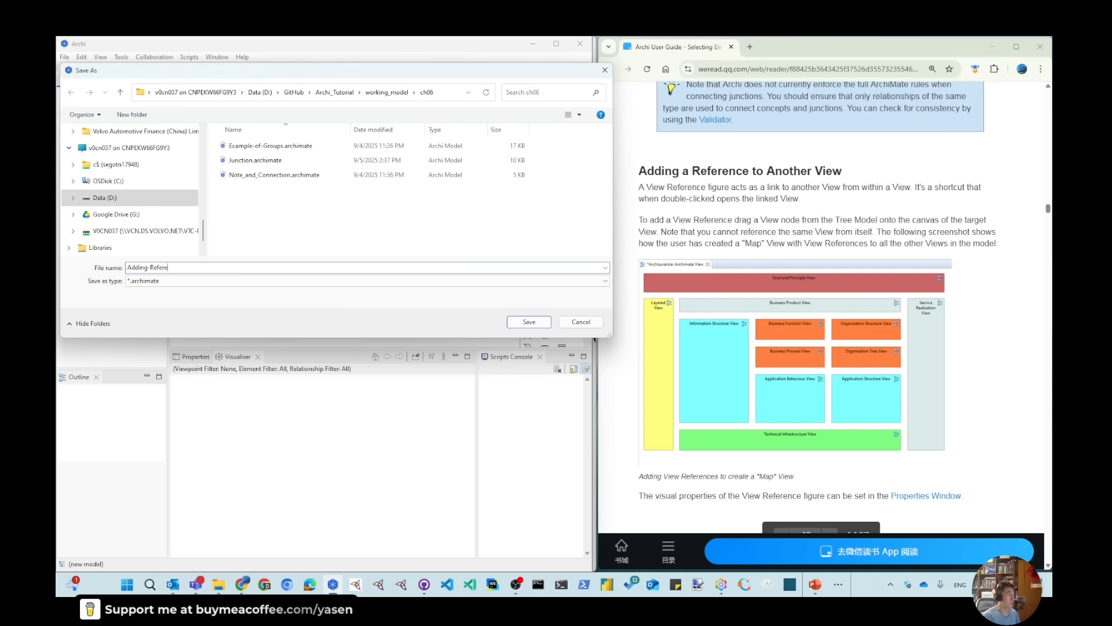
text( nce)
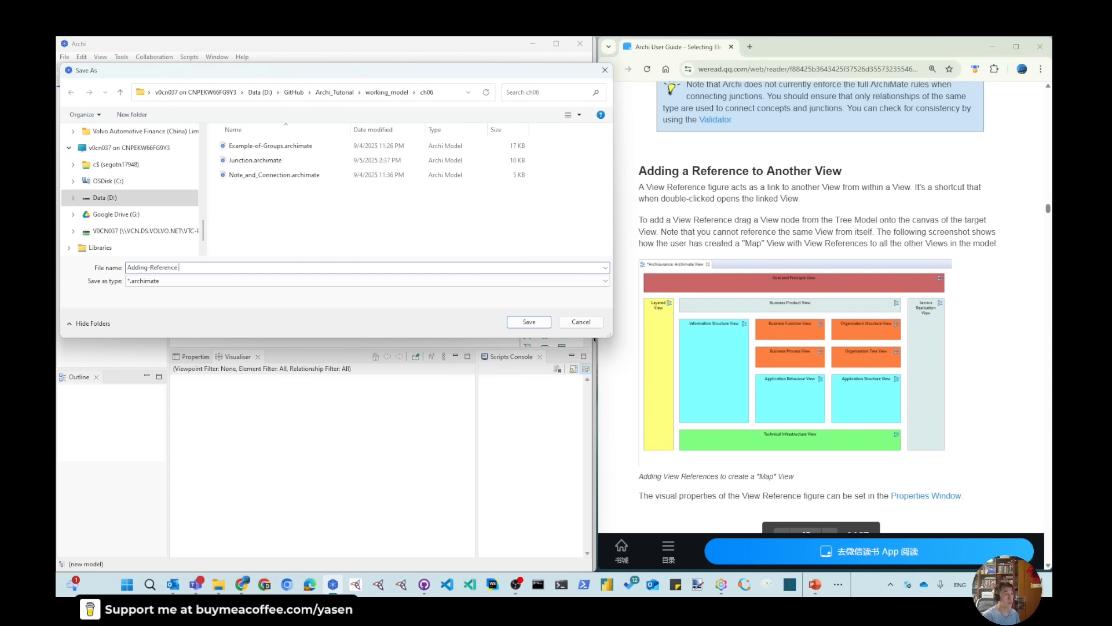
text(-)
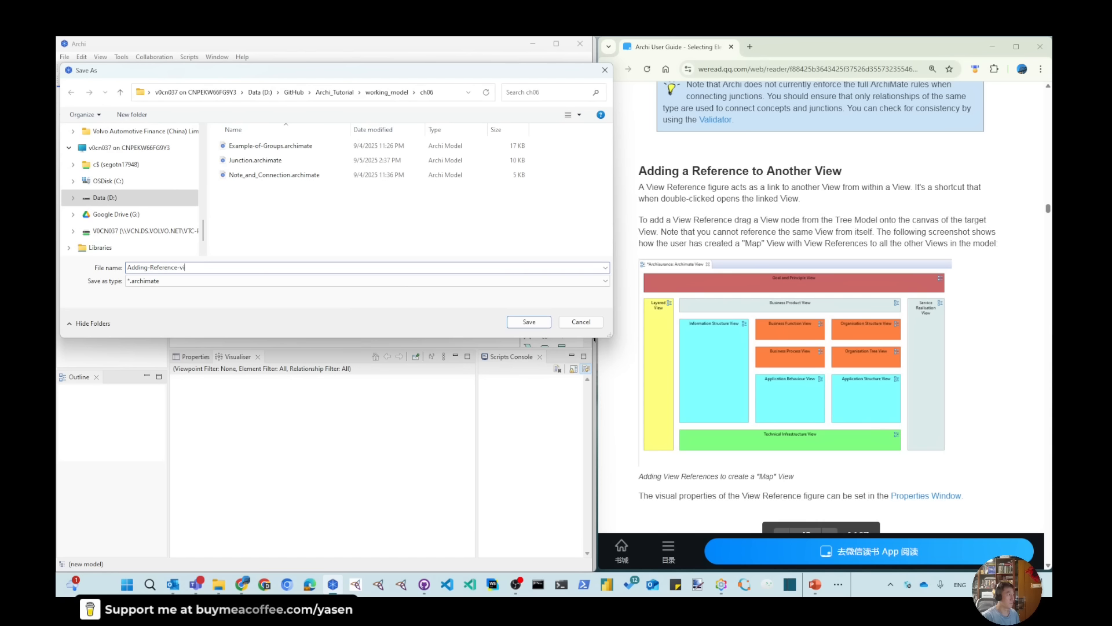
text(View)
key(Return)
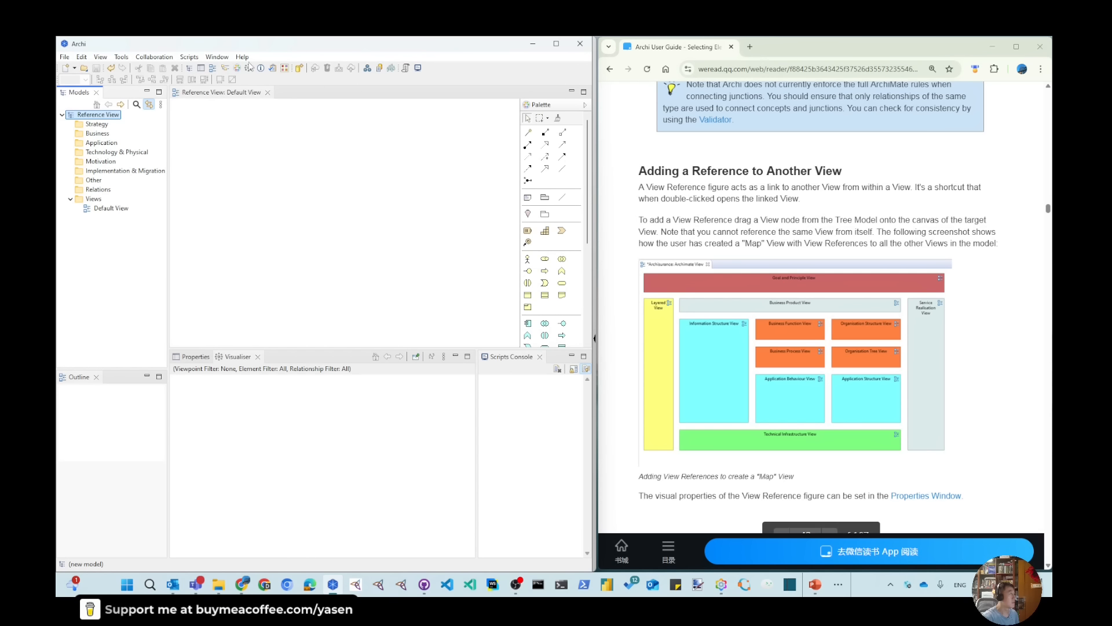
Step: Rename the model's default view as "Goal and Principle view"
click(109, 208)
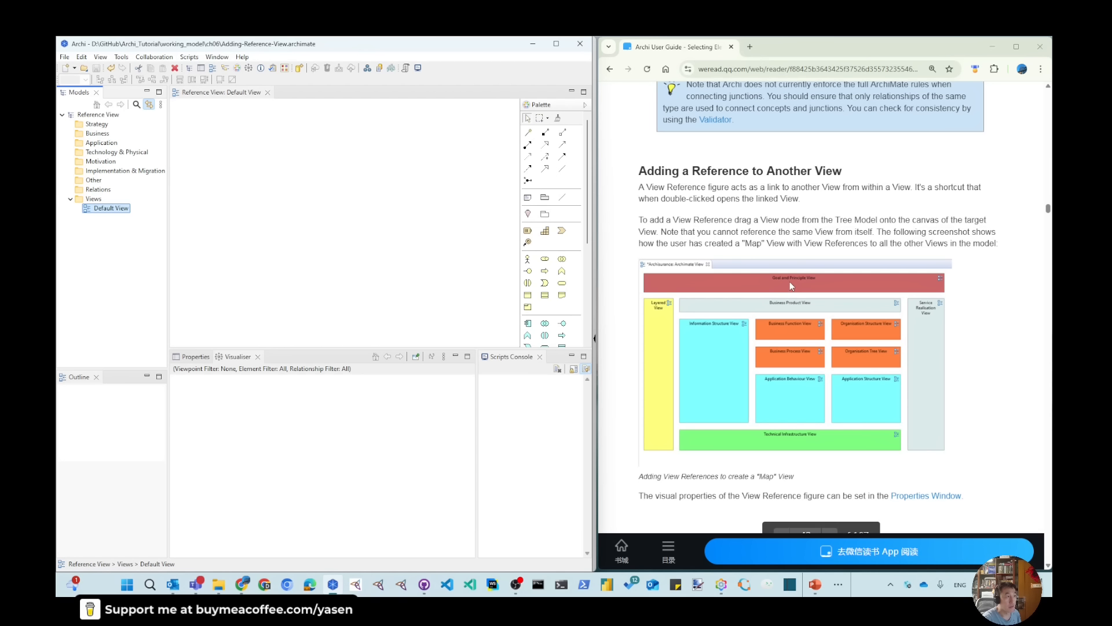
key(F2)
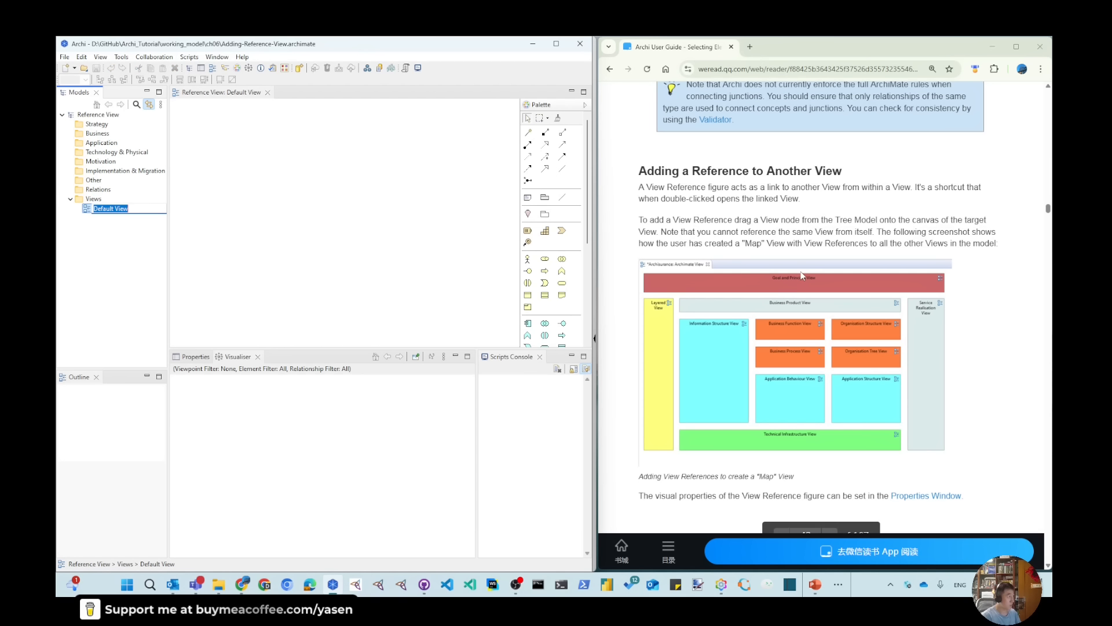
text(Goal &)
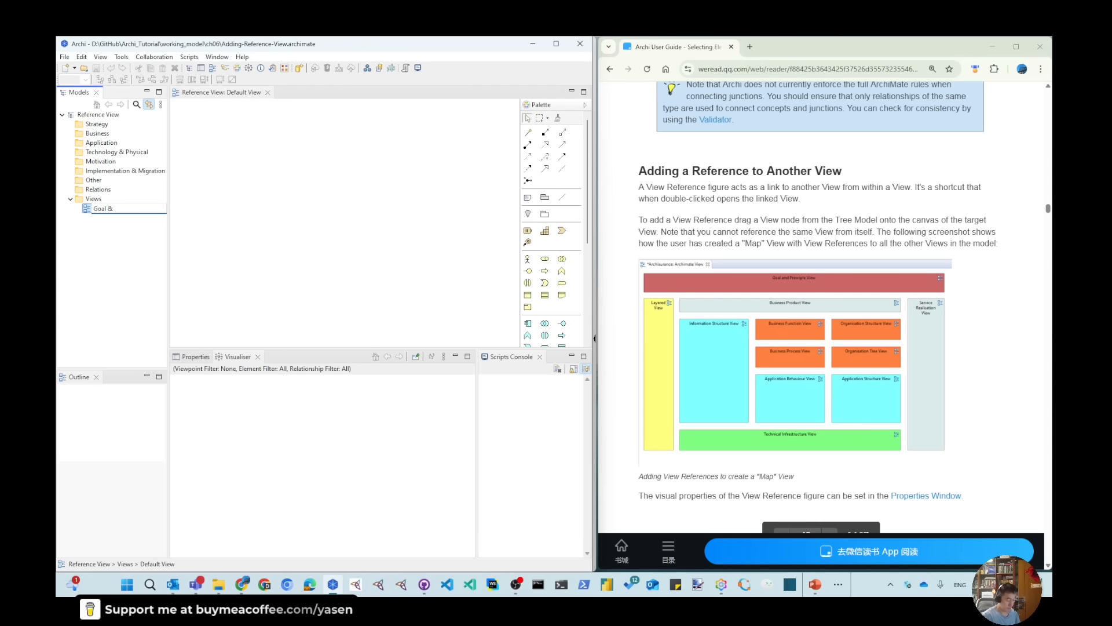
key(BackSpace)
key(BackSpace)
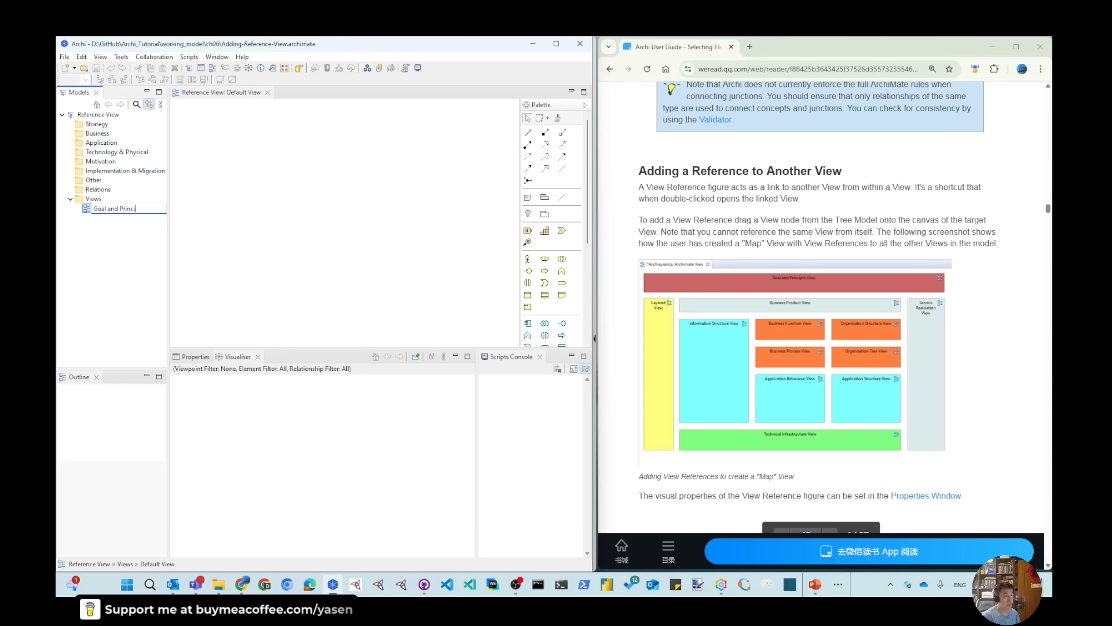
text(and Principle view)
key(Return)
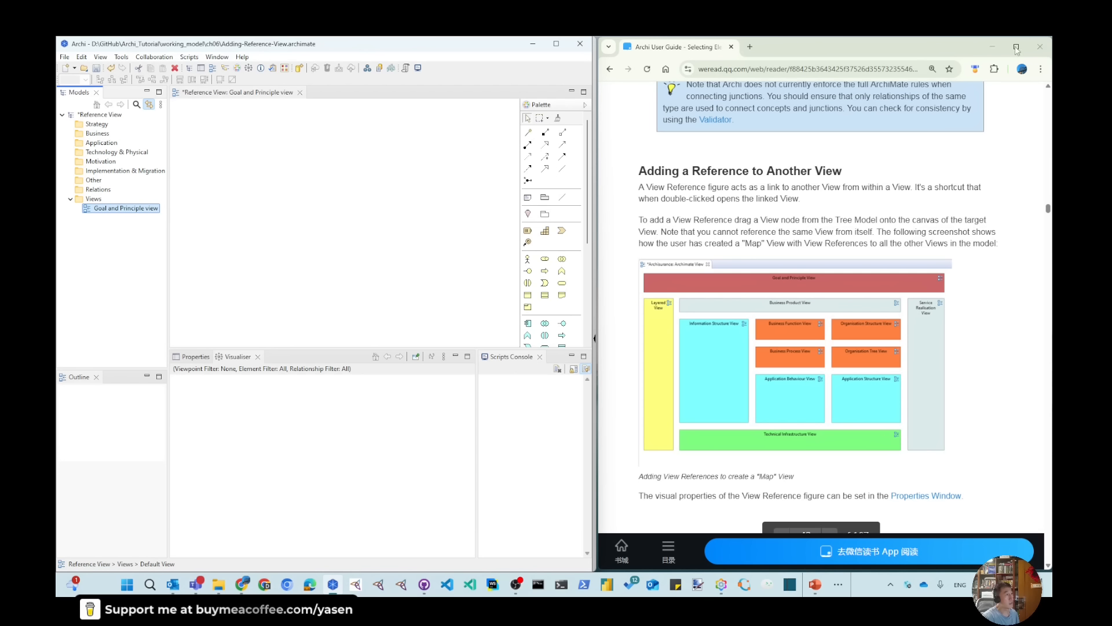
Step: Place a note near the top of the Goal and Principle view's canvas and stretch it into a wide, flat banner
click(527, 197)
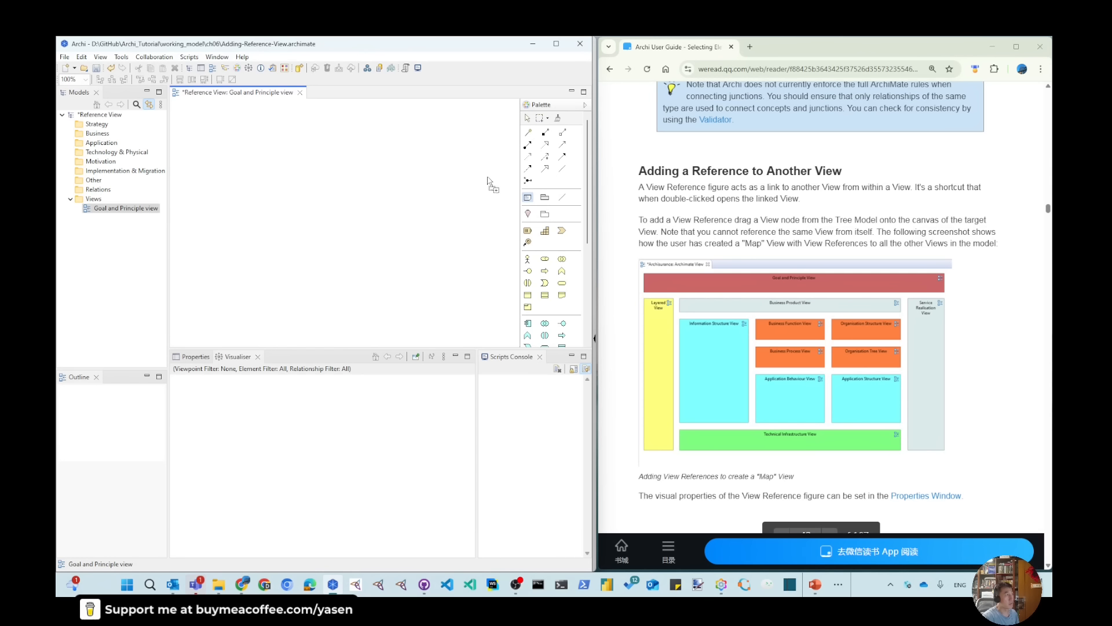
click(226, 129)
click(286, 191)
click(295, 158)
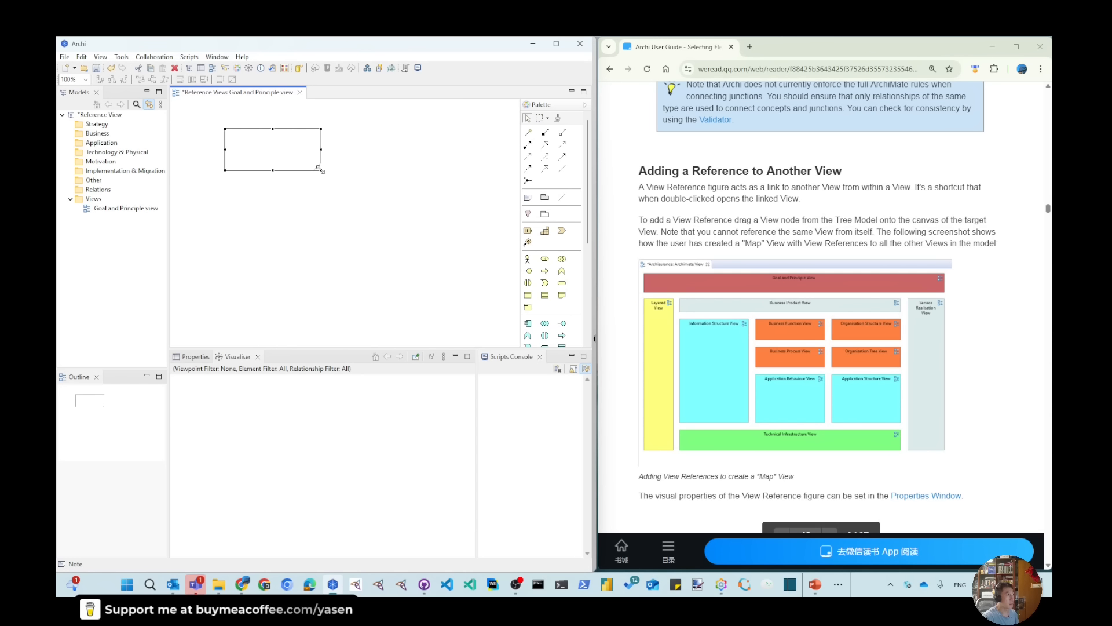
drag(321, 170, 446, 155)
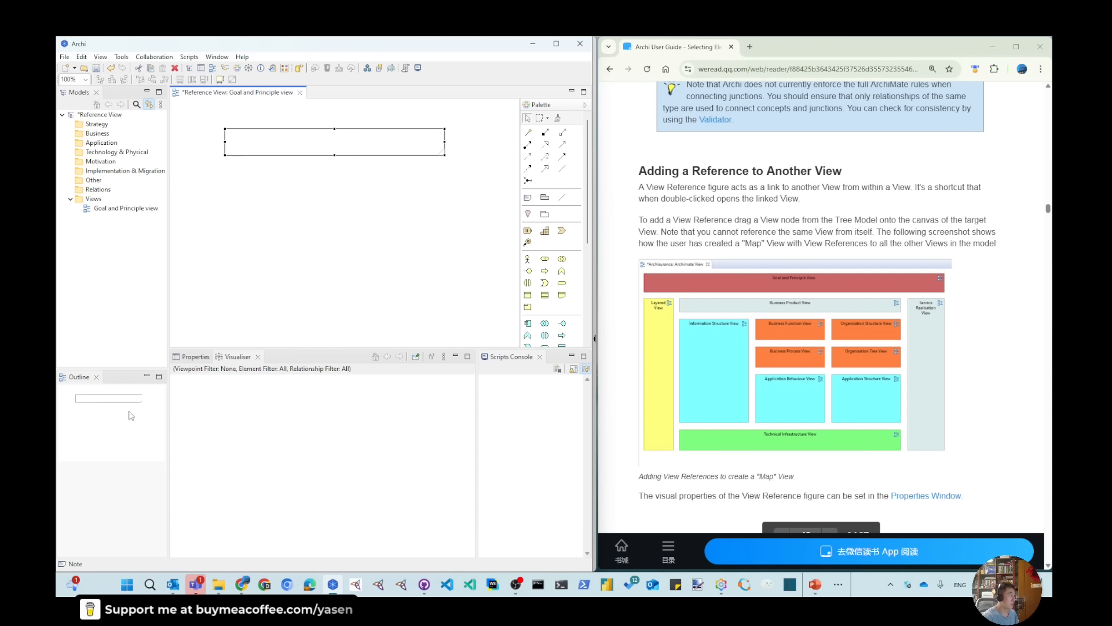
Step: Set the note's label expression to $view{name}
click(195, 357)
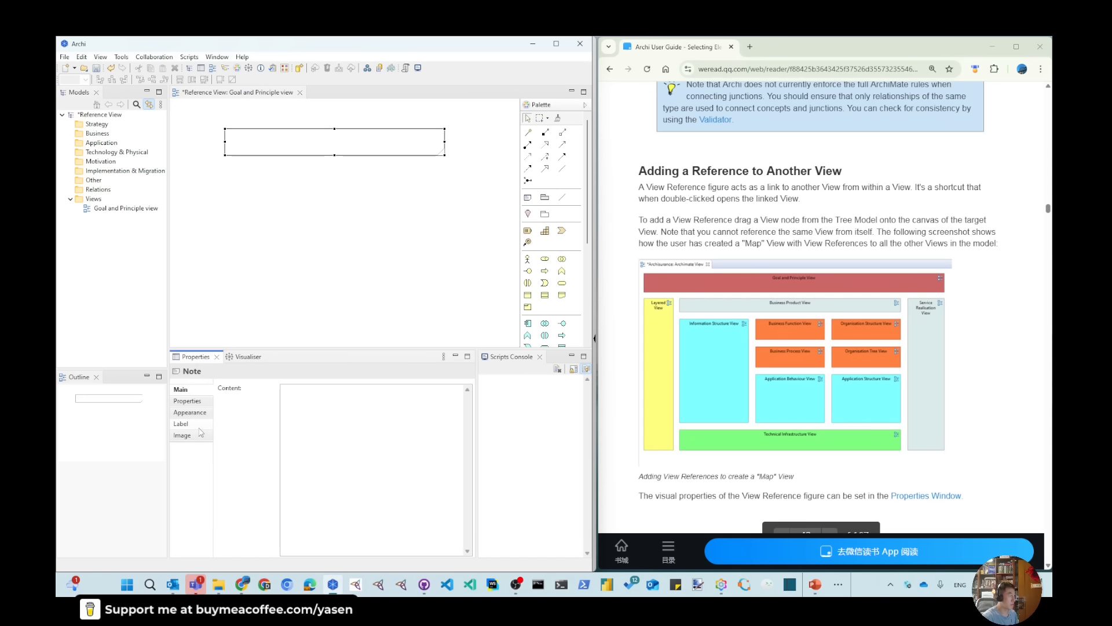
click(182, 424)
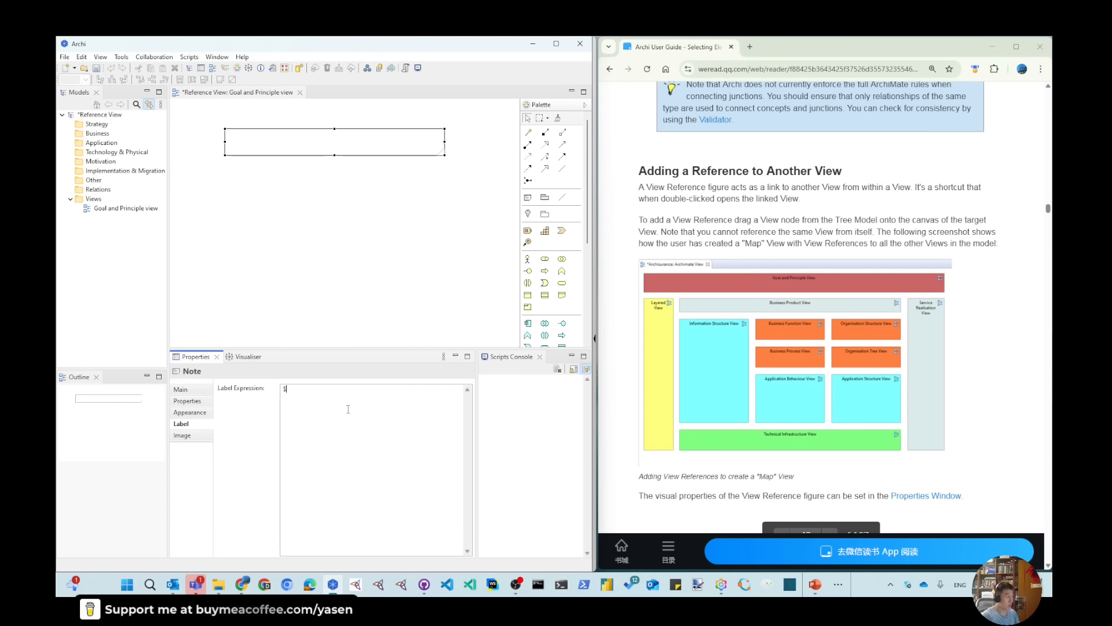
text($view)
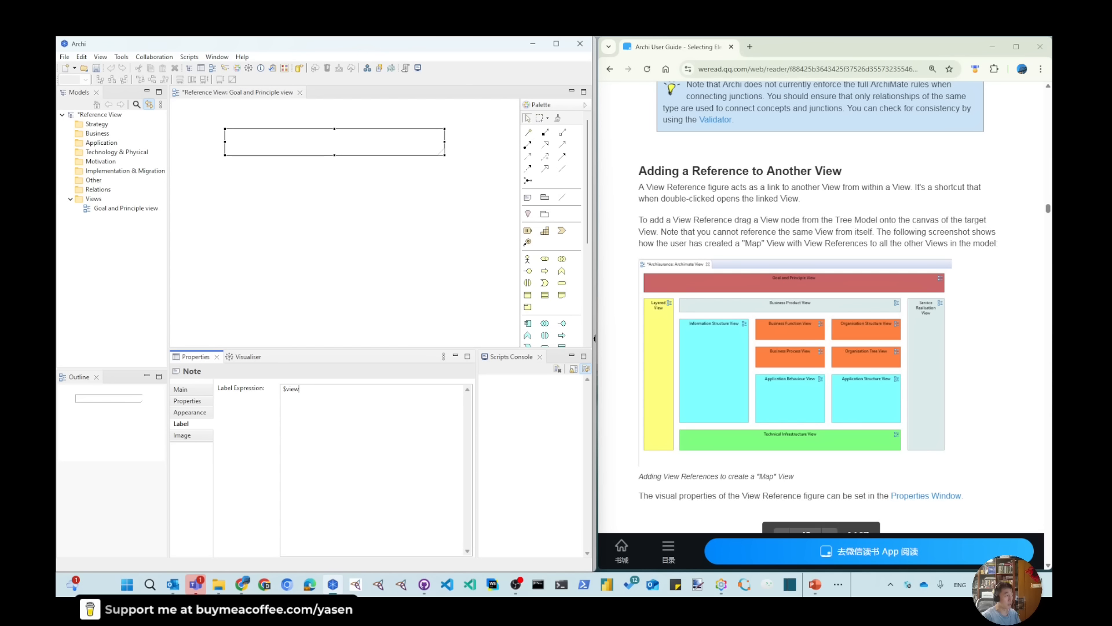
text({name})
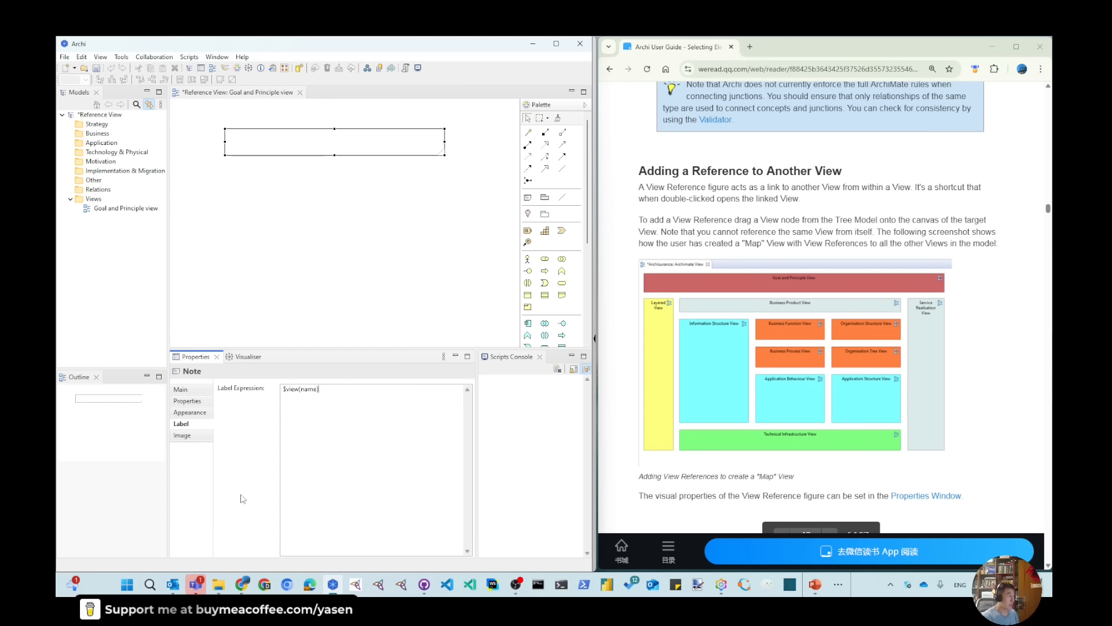
Step: Centre the note's text horizontally and vertically and set its font to Segoe UI, Bold, size 12
click(192, 412)
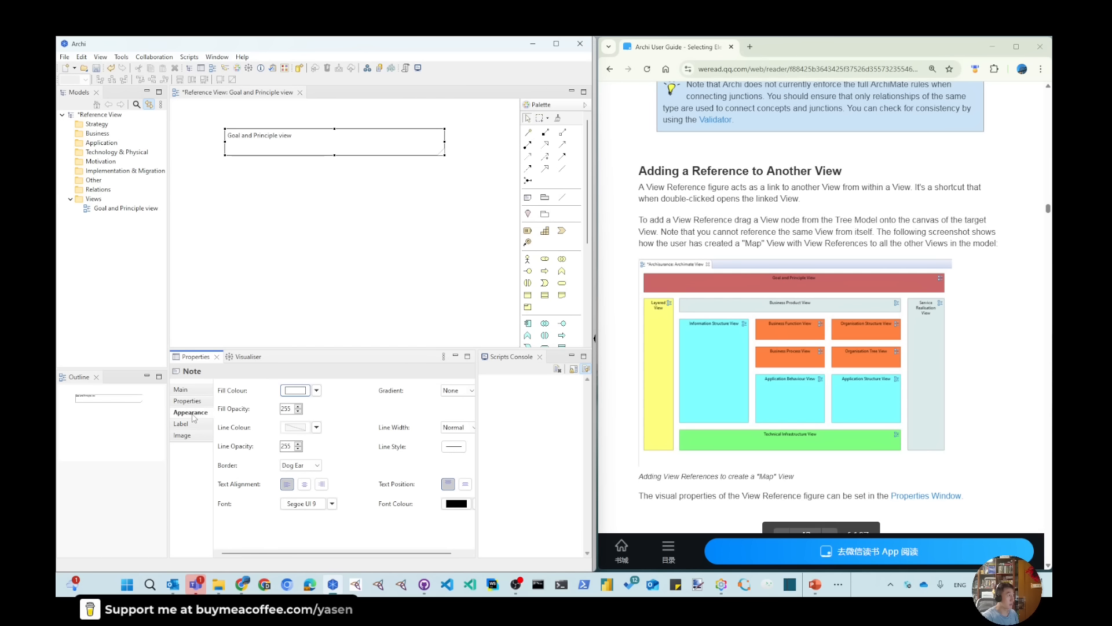
click(305, 484)
click(467, 485)
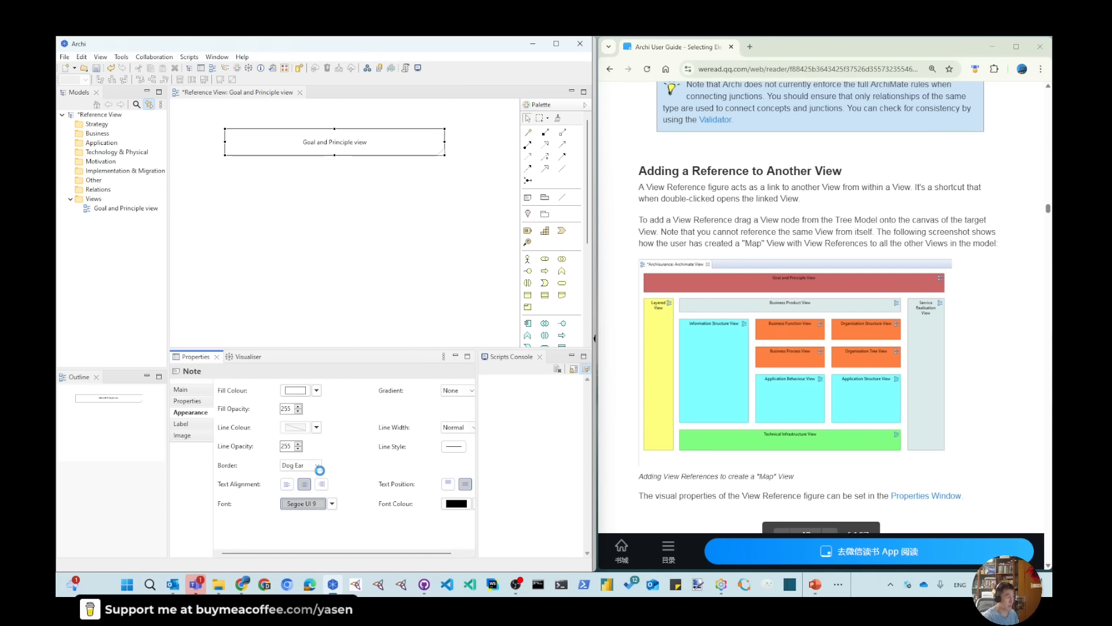
click(301, 504)
click(258, 186)
click(187, 203)
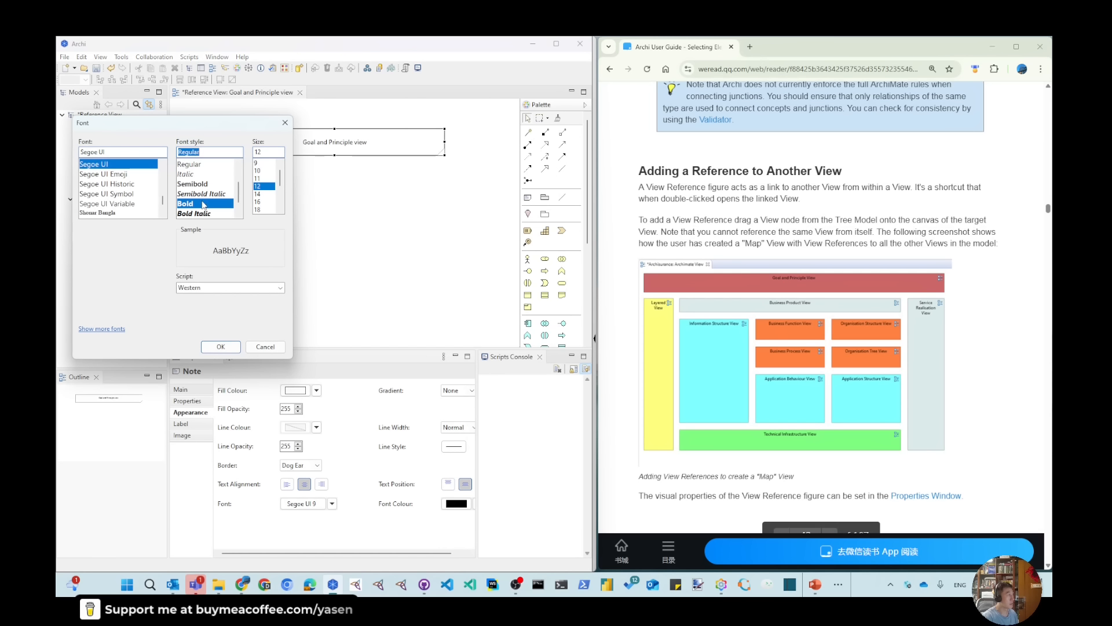
click(220, 345)
click(390, 273)
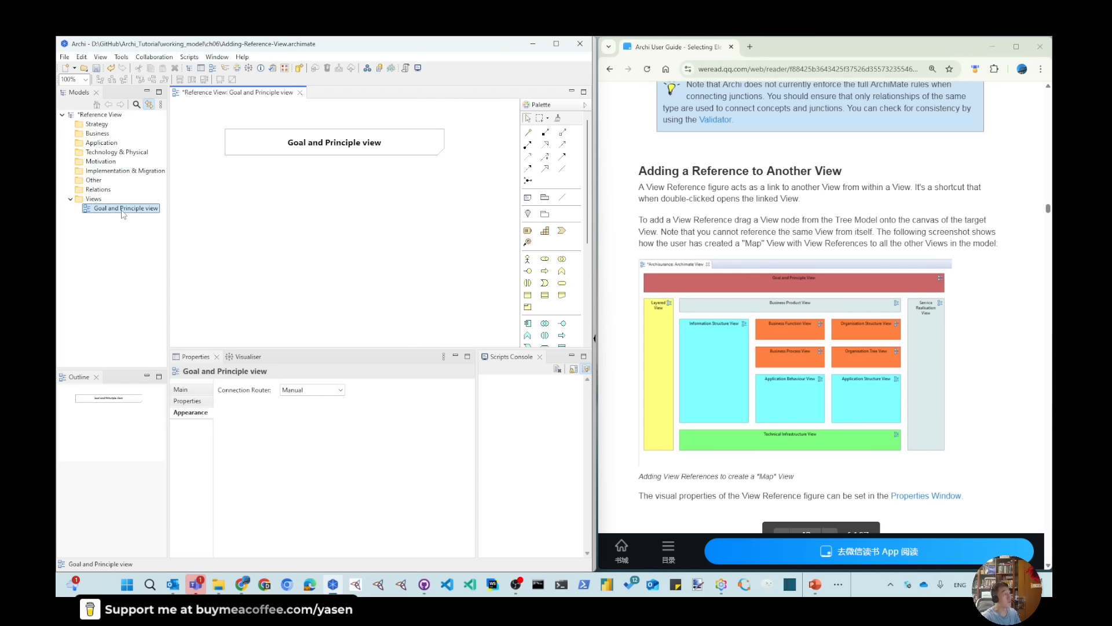
Step: Widen the model tree, duplicate the Goal and Principle view and rename the copy "Layered View"
drag(169, 222, 201, 221)
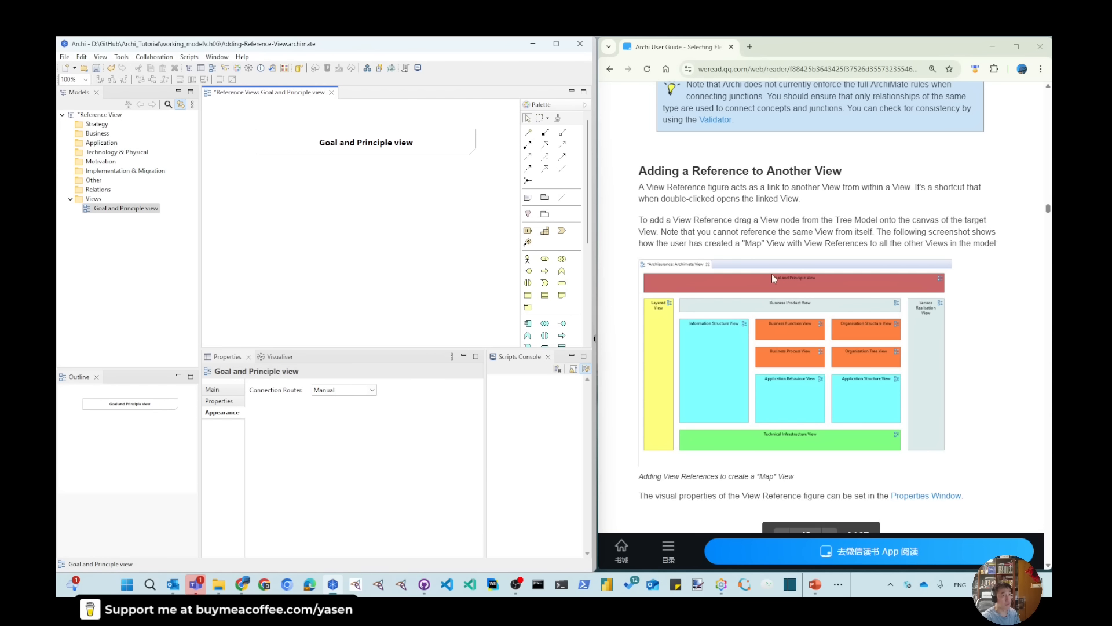
right_click(138, 210)
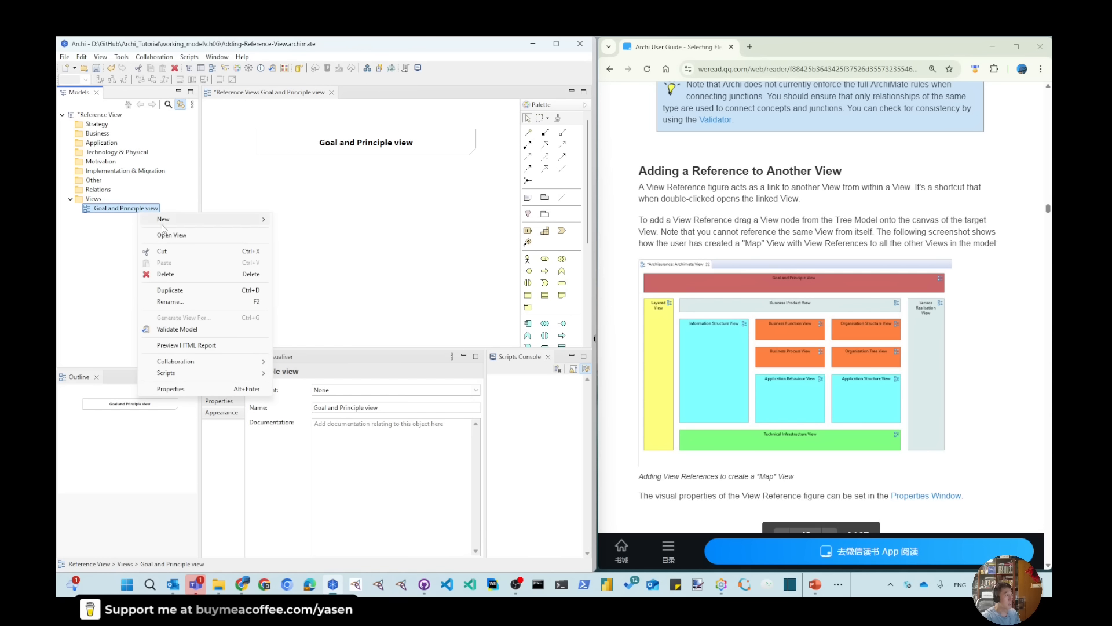
click(196, 290)
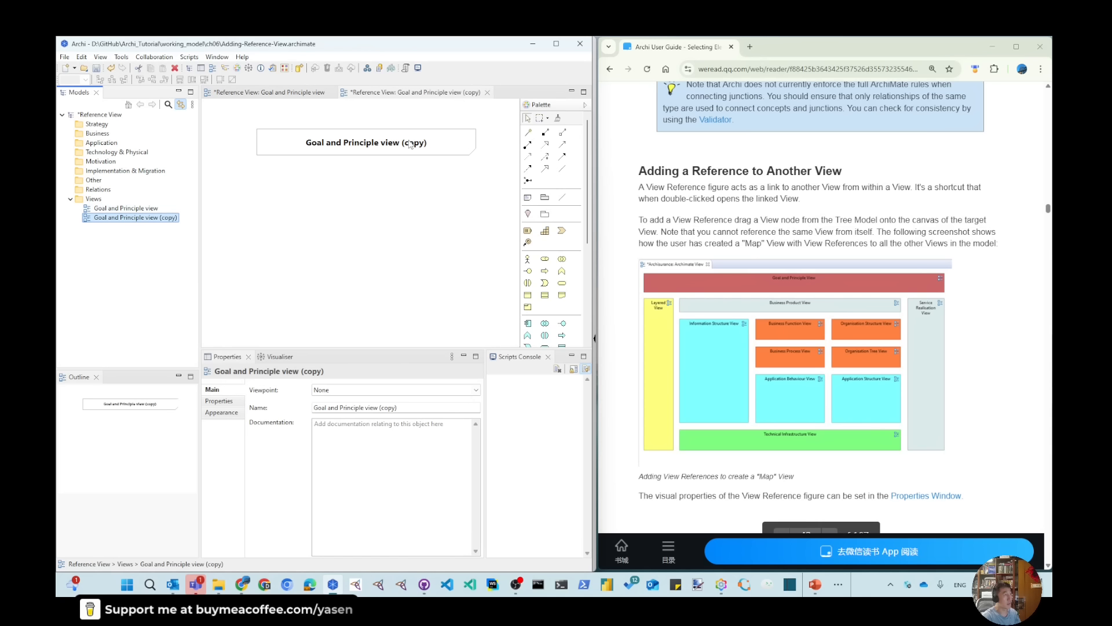
key(F2)
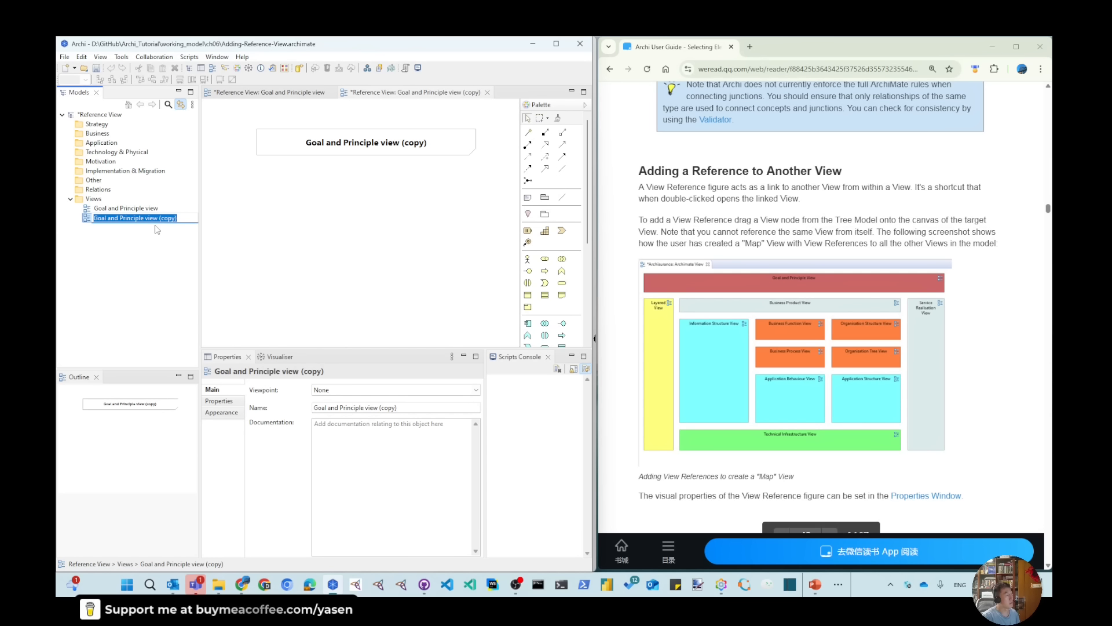
text(Layed vie)
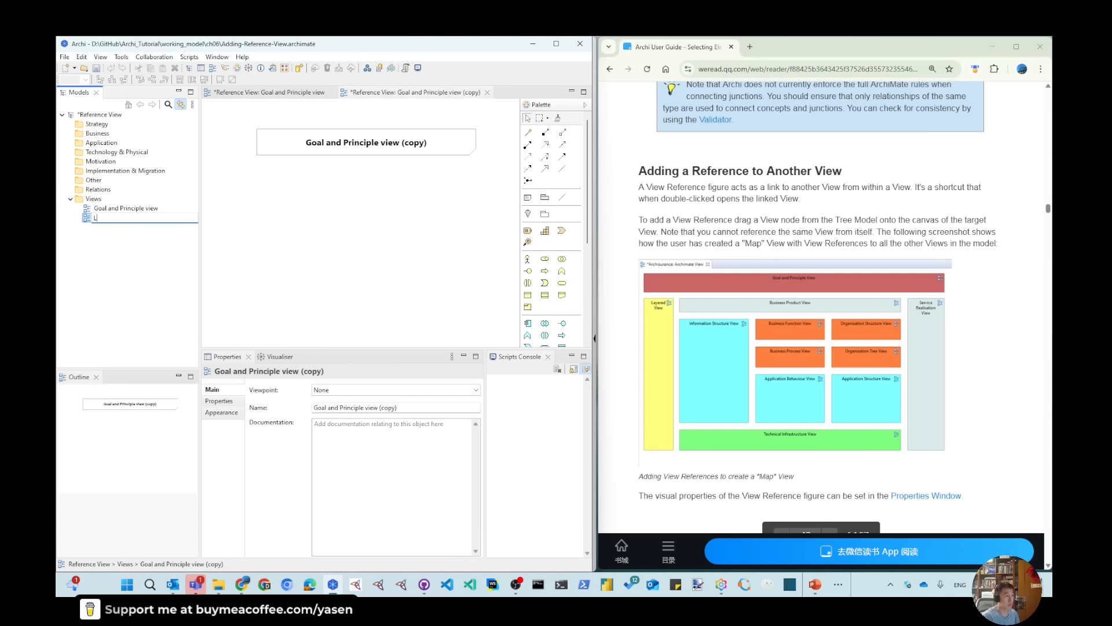
key(BackSpace)
key(BackSpace)
key(BackSpace)
key(BackSpace)
key(BackSpace)
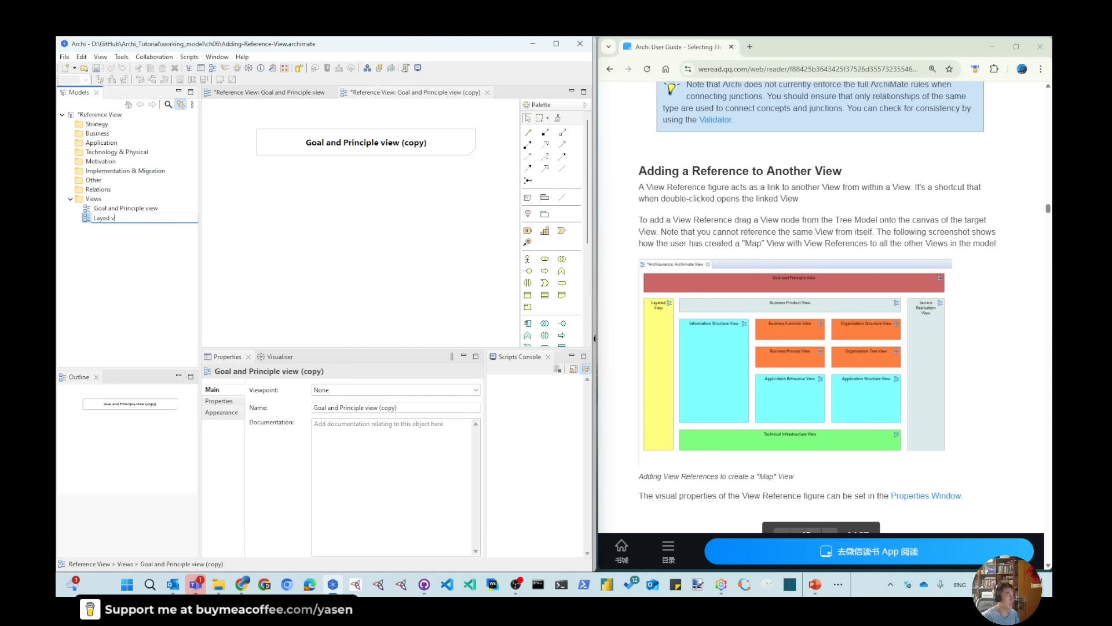
text(red Vie)
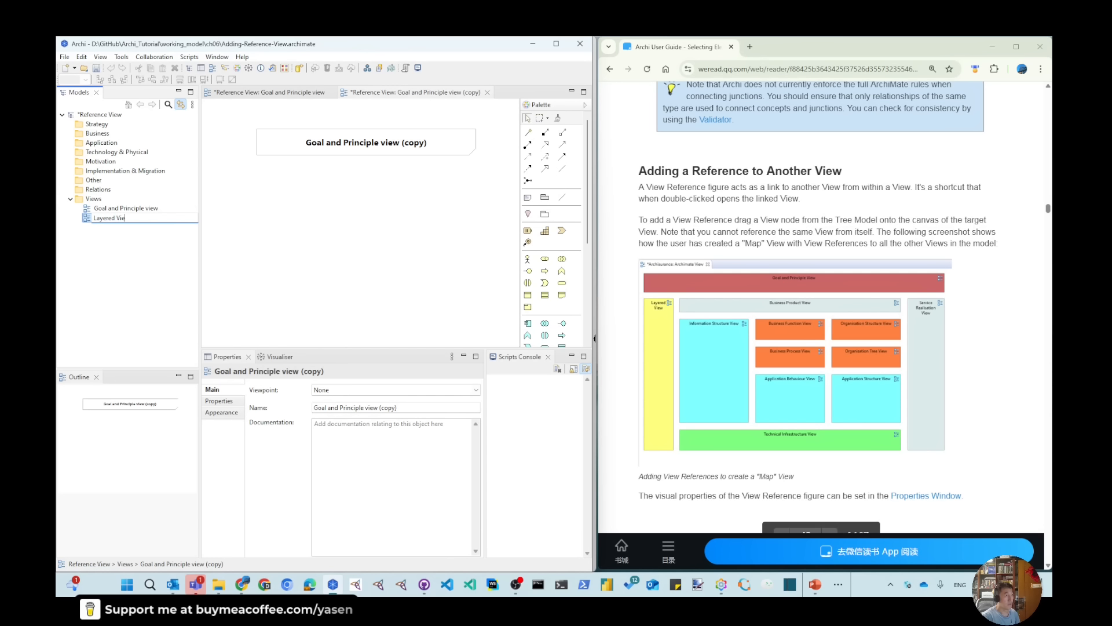
text(w)
key(Return)
Step: Duplicate the Layered View in the model tree and rename the copy "Business Product View"
right_click(123, 225)
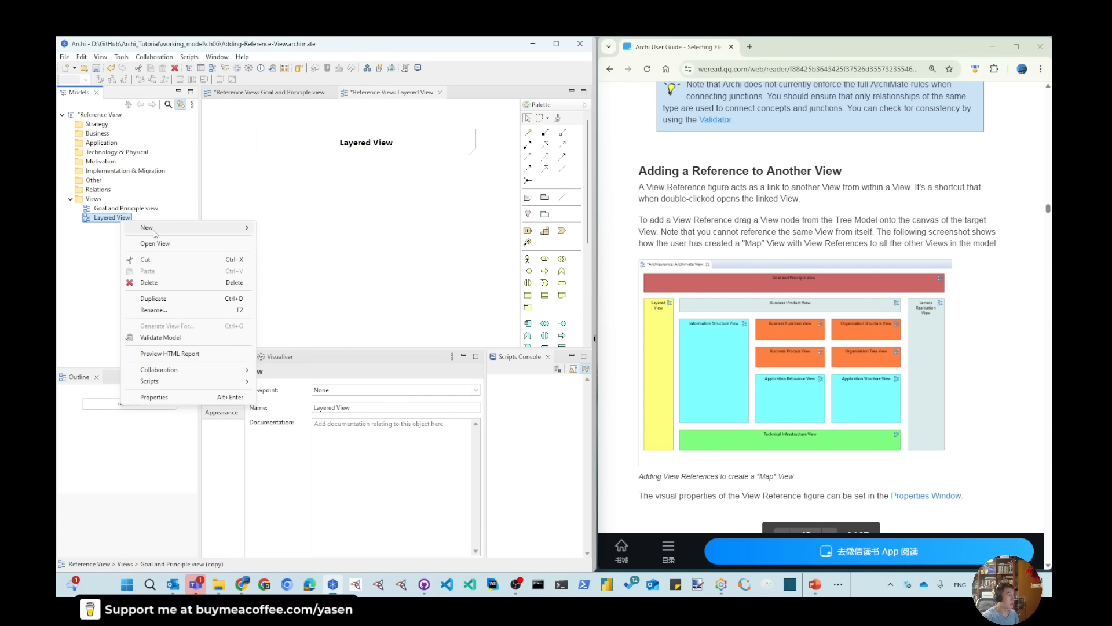
click(194, 300)
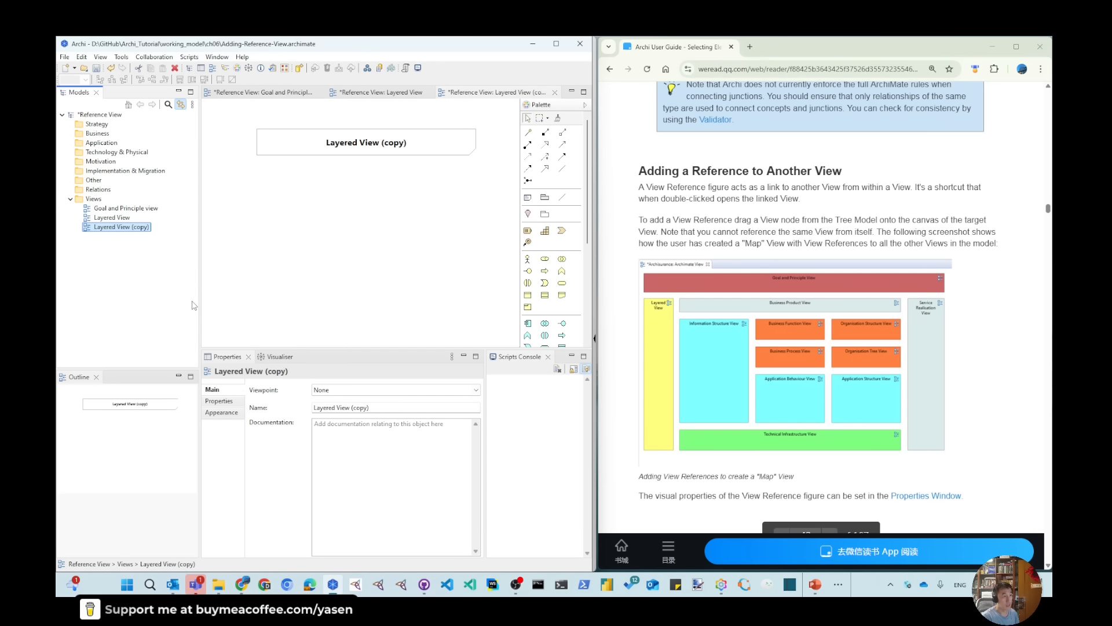
key(b)
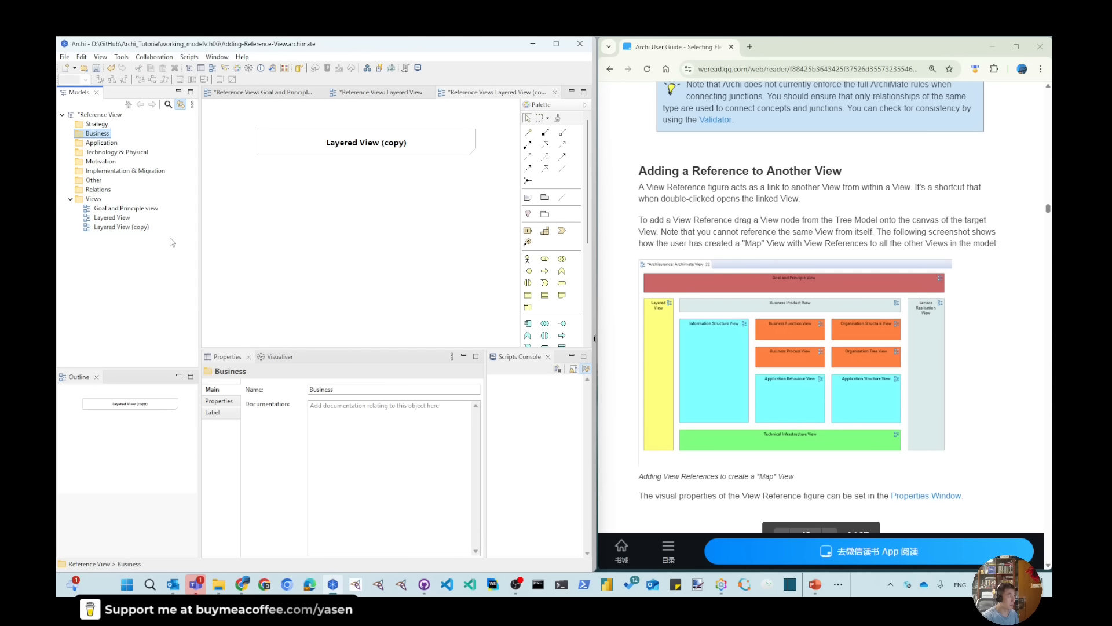
click(143, 227)
click(143, 229)
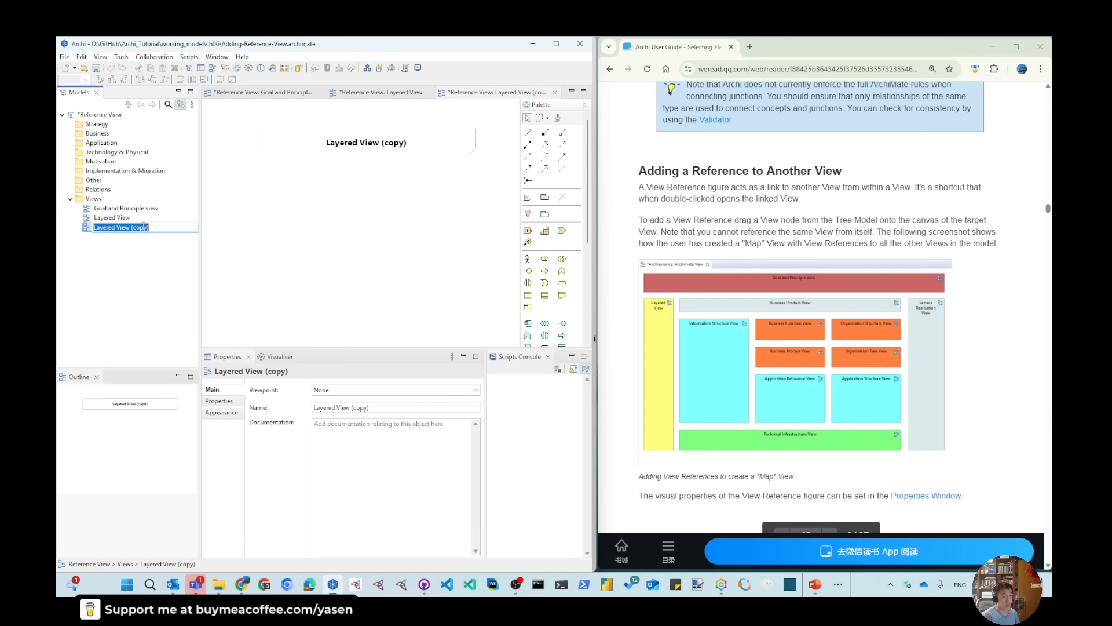
text(Business Prod)
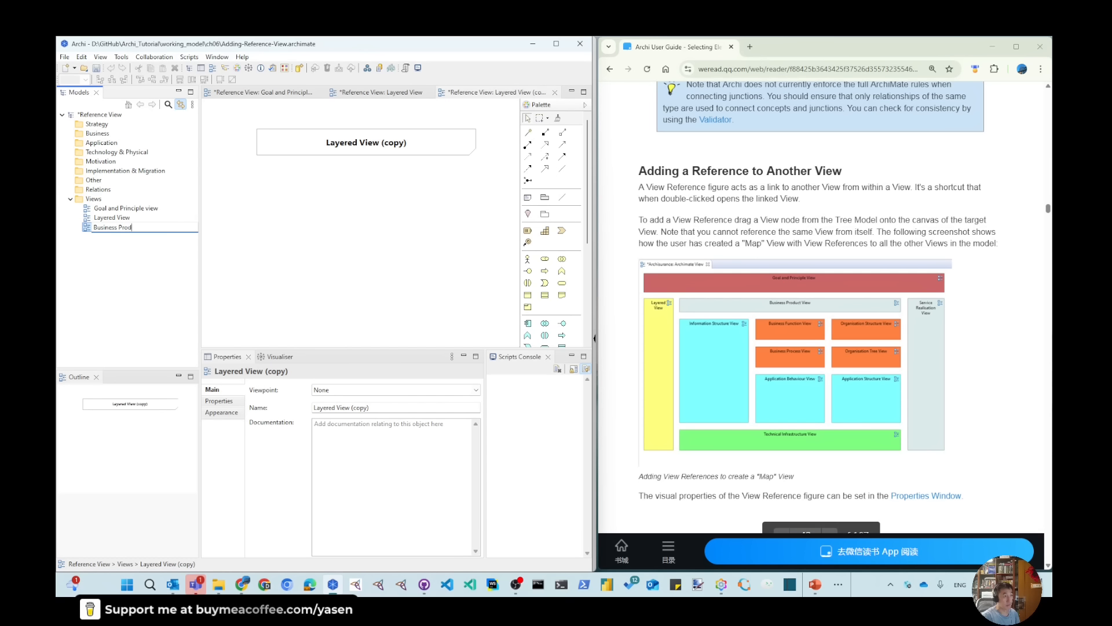
text(uct vifew)
key(Return)
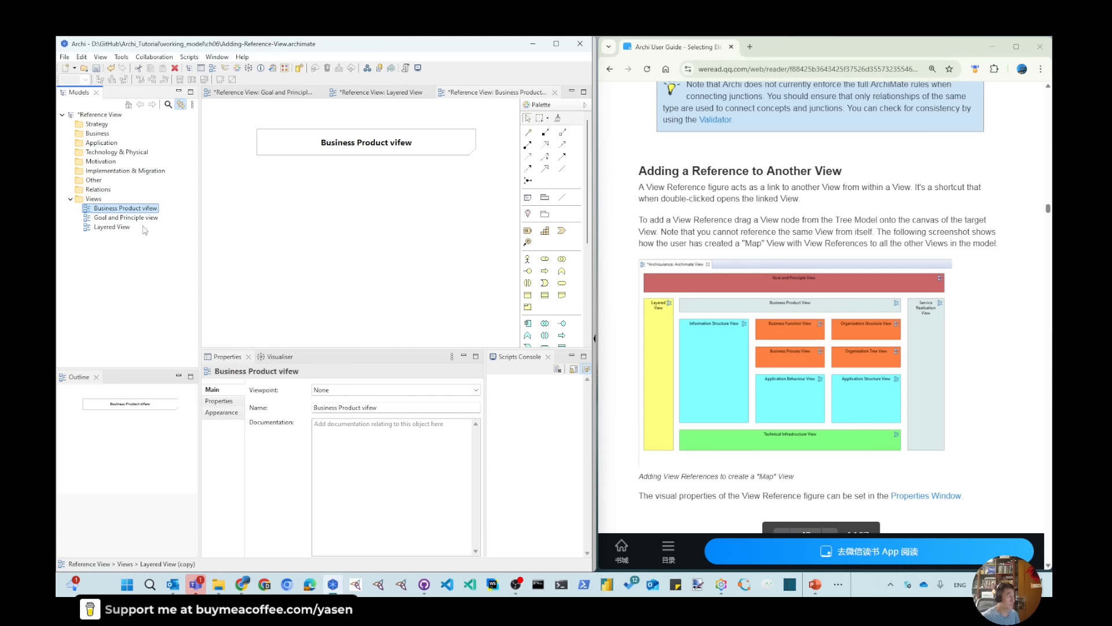
key(F2)
key(End)
key(BackSpace)
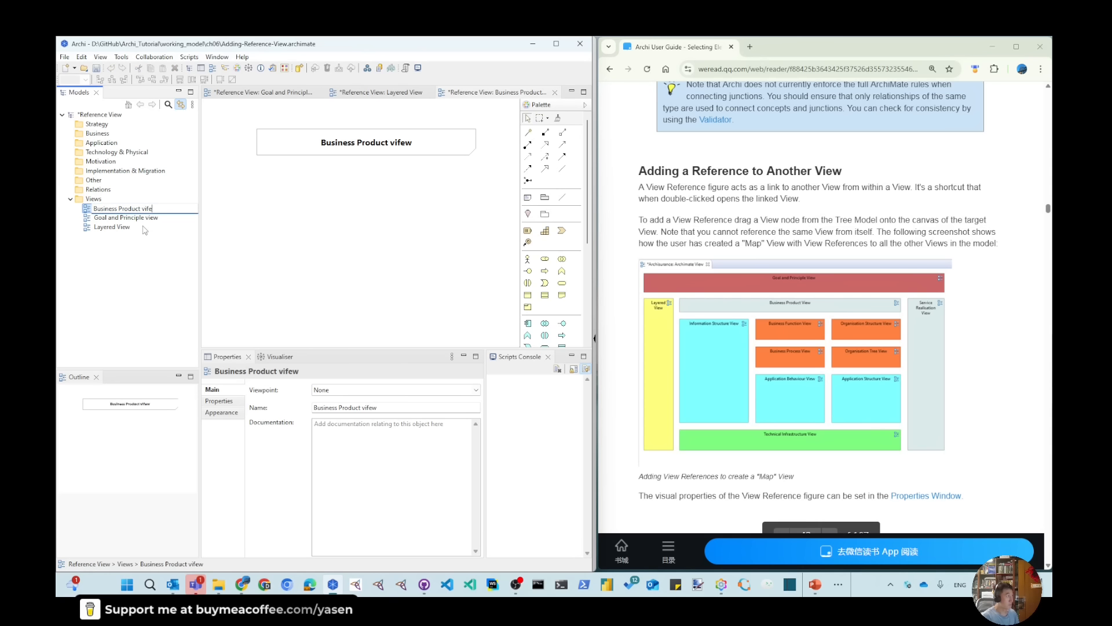
key(BackSpace)
key(BackSpace)
key(BackSpace)
text(View)
key(Return)
Step: Duplicate the Business Product View and rename the copy "Service Realization View"
right_click(142, 208)
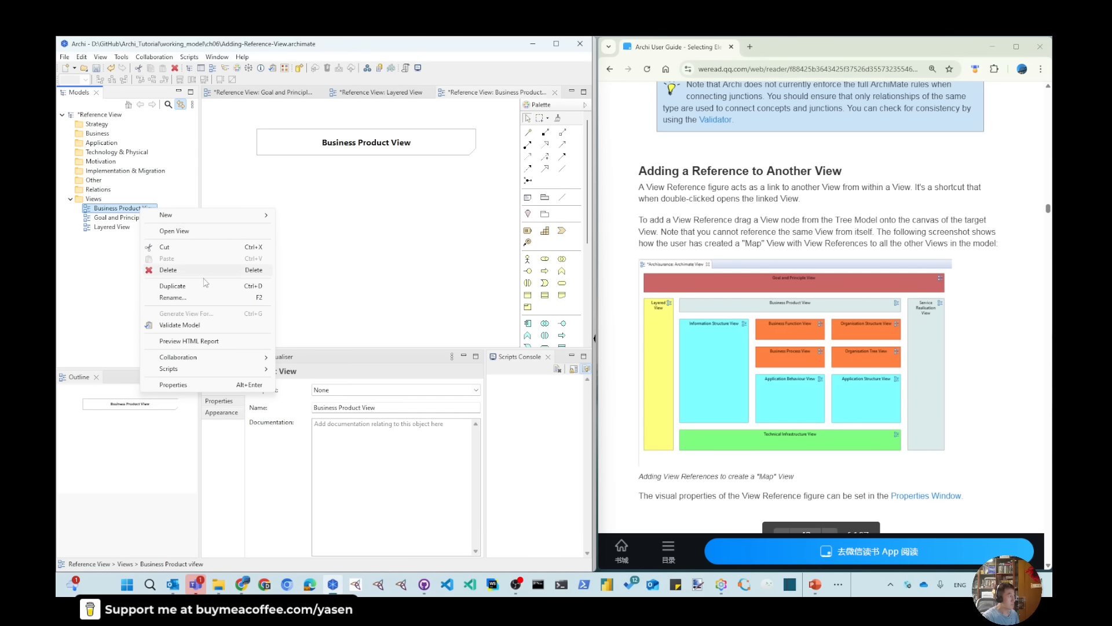
click(214, 291)
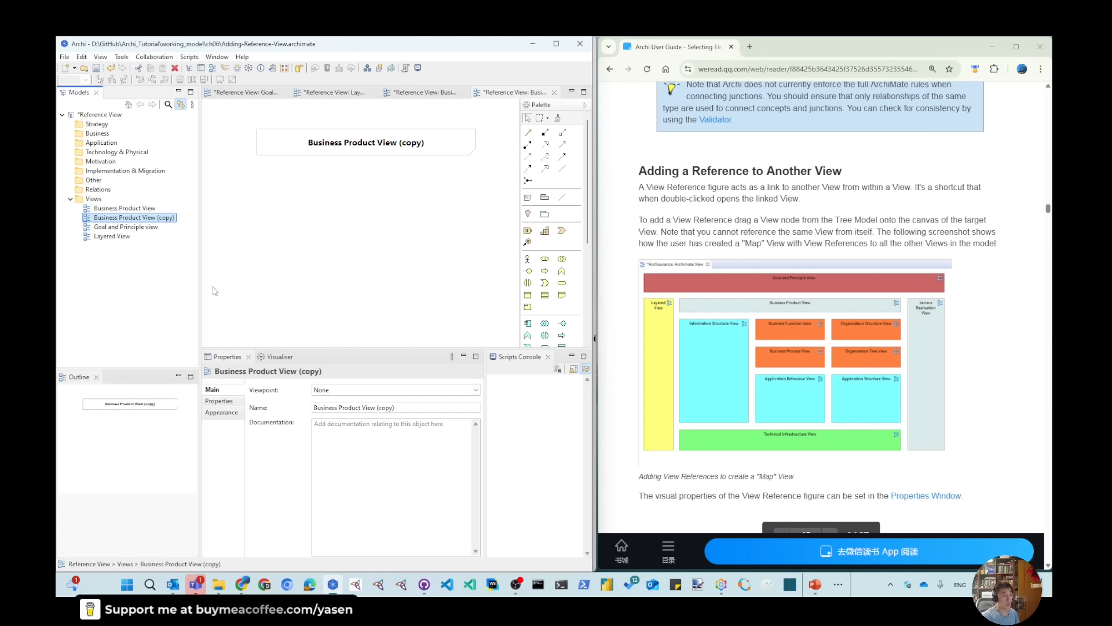
key(s)
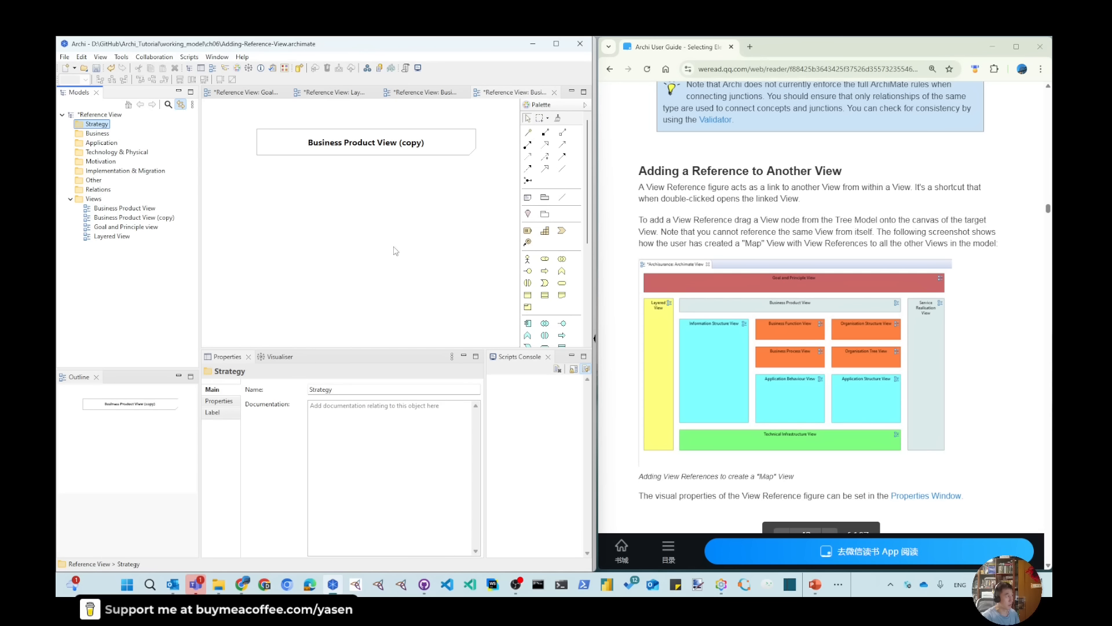
click(158, 217)
key(F2)
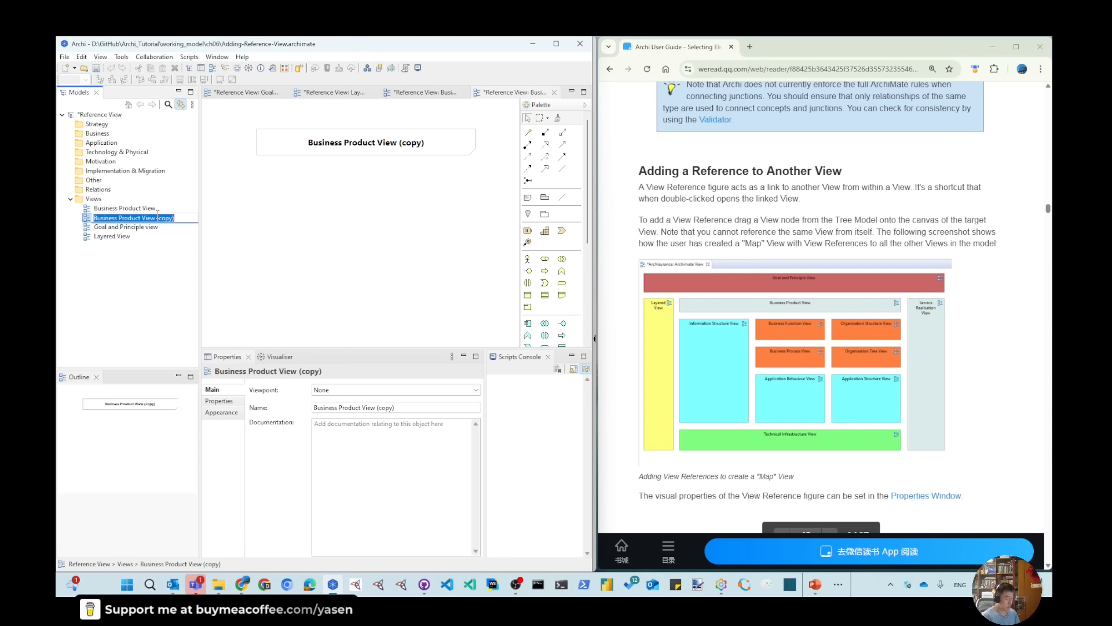
text(Service Re)
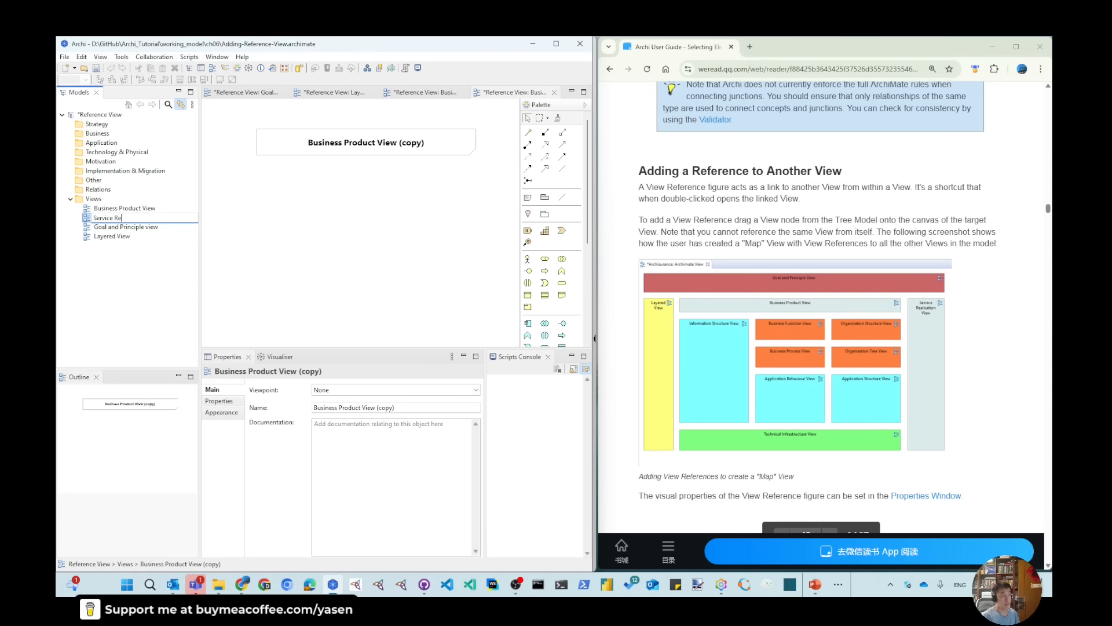
text(alization View)
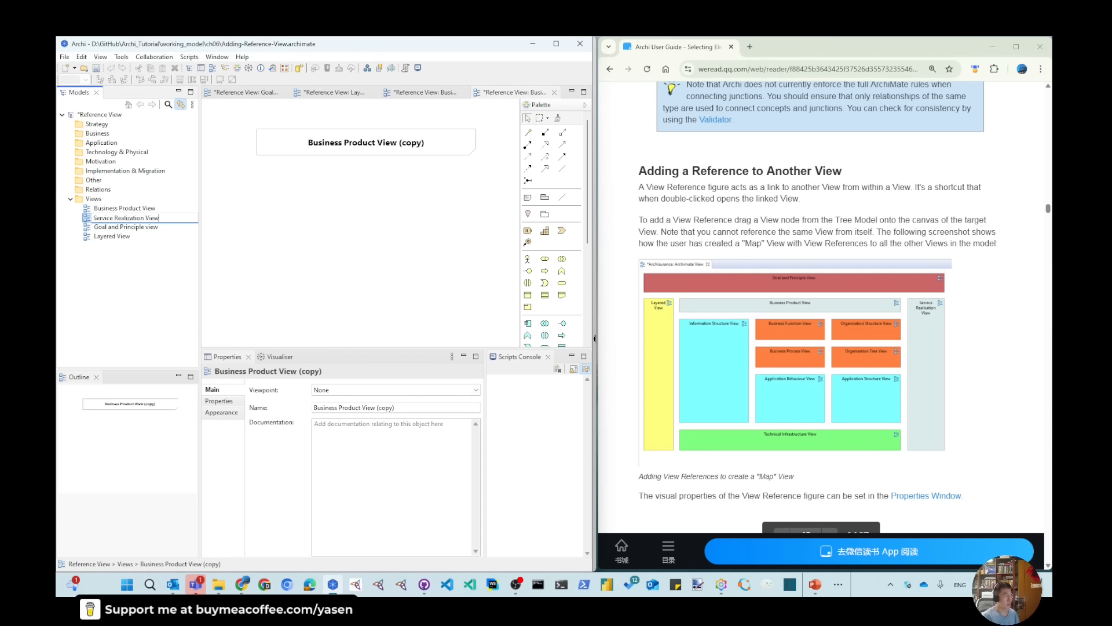
key(Return)
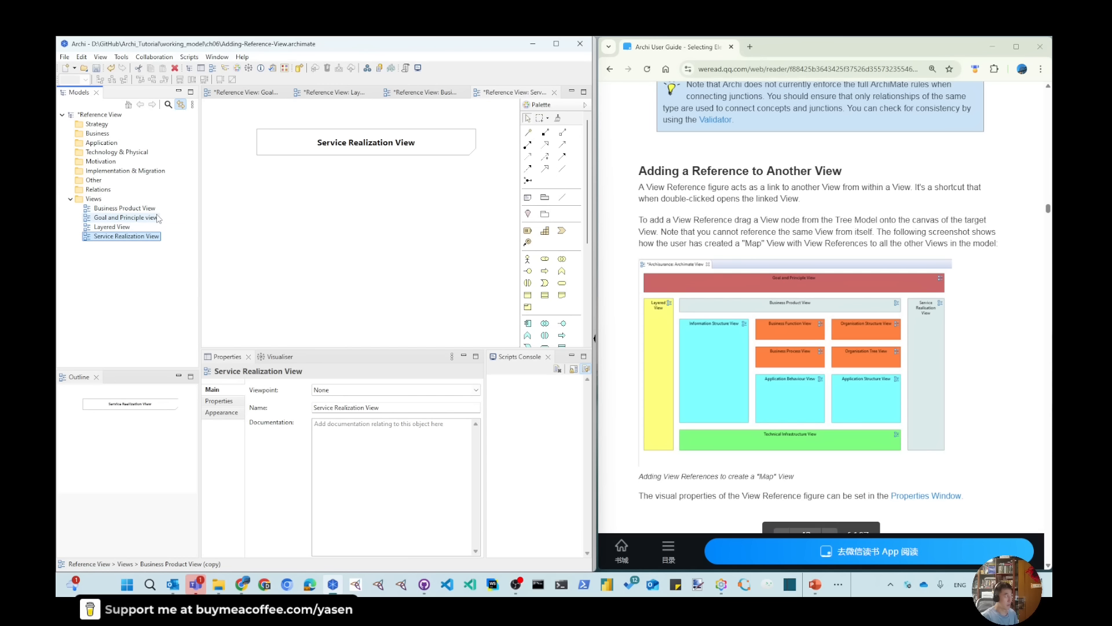
Step: Duplicate the Service Realization View and rename the copy "Information Structure View"
key(ctrl+d)
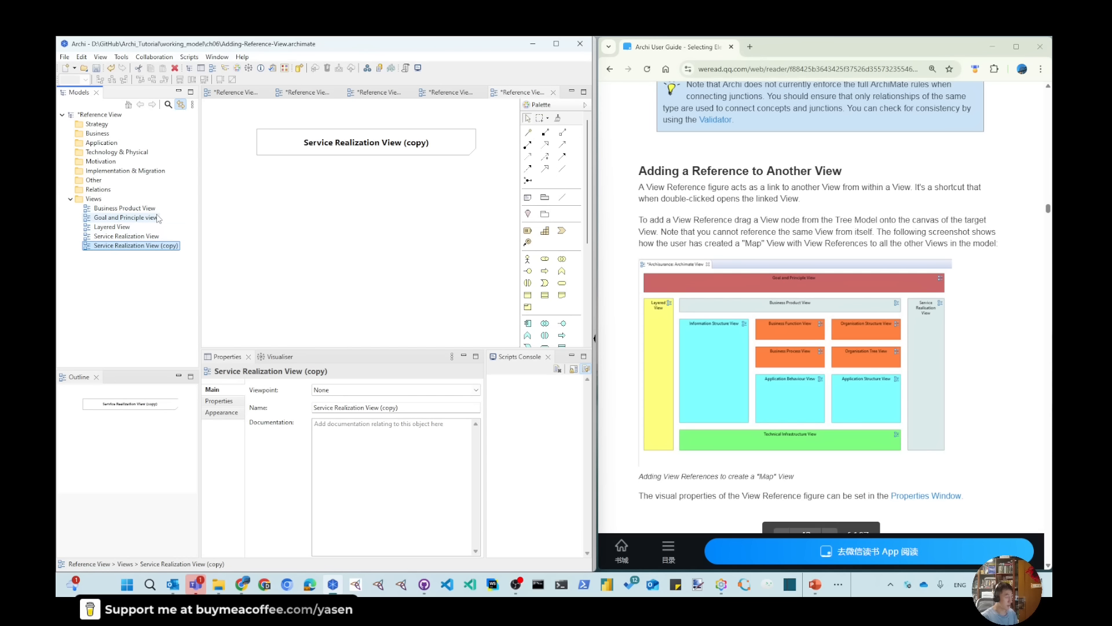
key(F2)
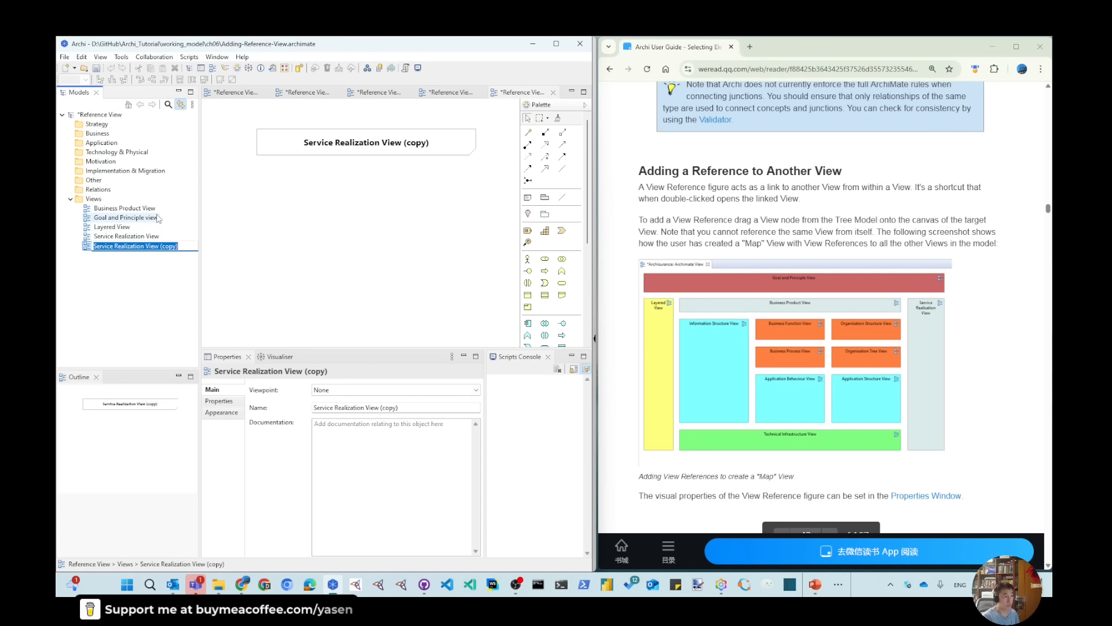
text(Information Stru)
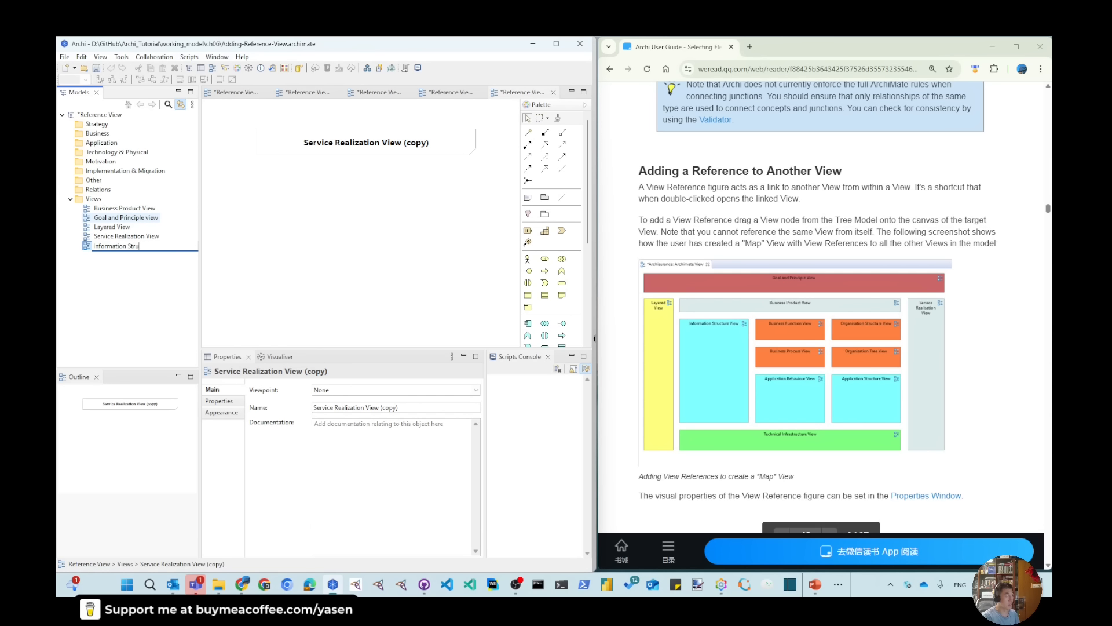
text(cture View)
key(Return)
Step: Duplicate the Information Structure View and rename the copy "Business Function View"
key(ctrl+d)
key(F2)
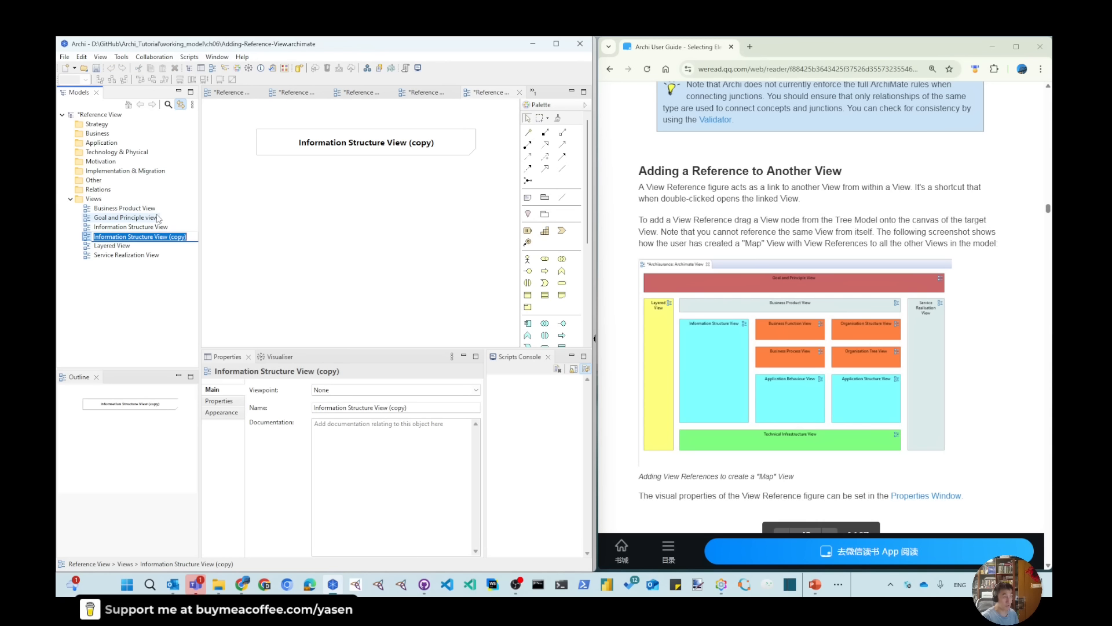
text(Business Function View)
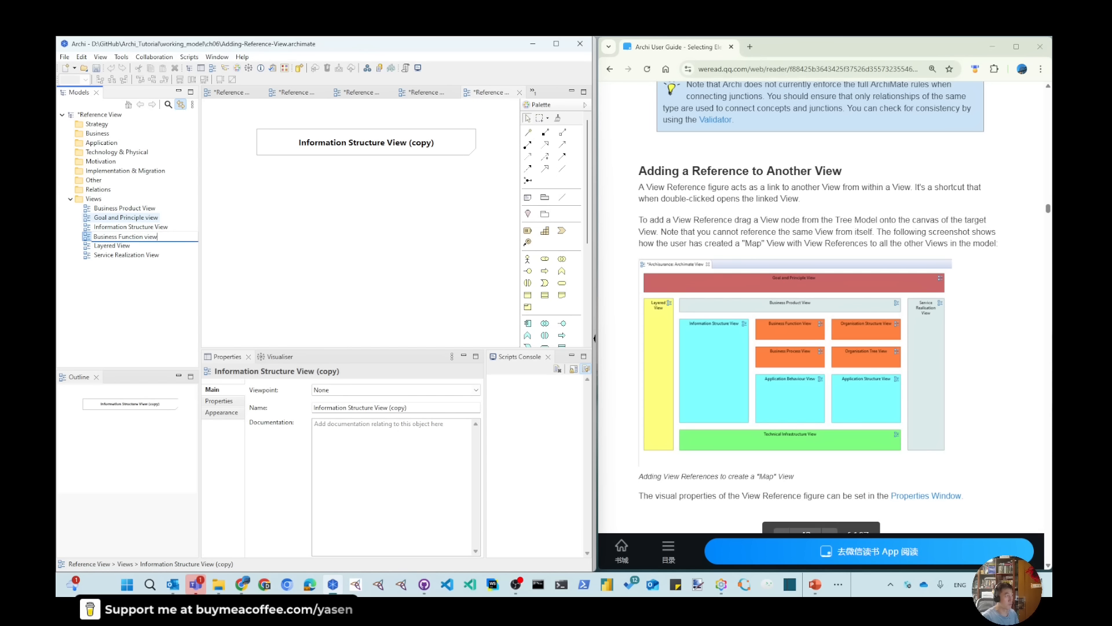
key(Return)
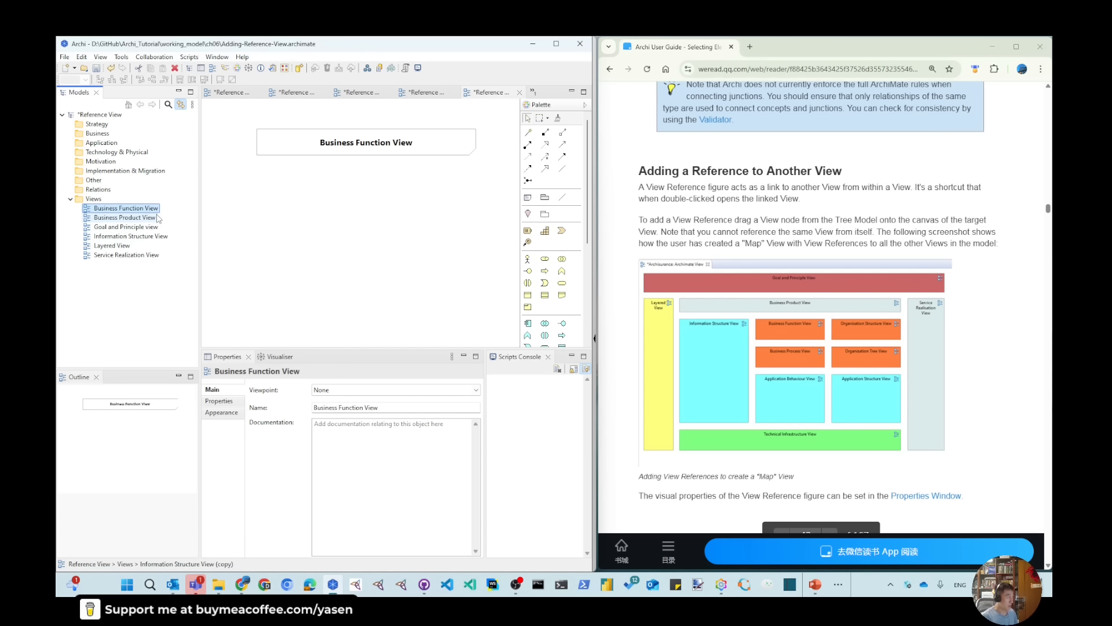
Step: Duplicate the Business Function View and rename the copy "Business Process View"
key(ctrl+d)
key(F2)
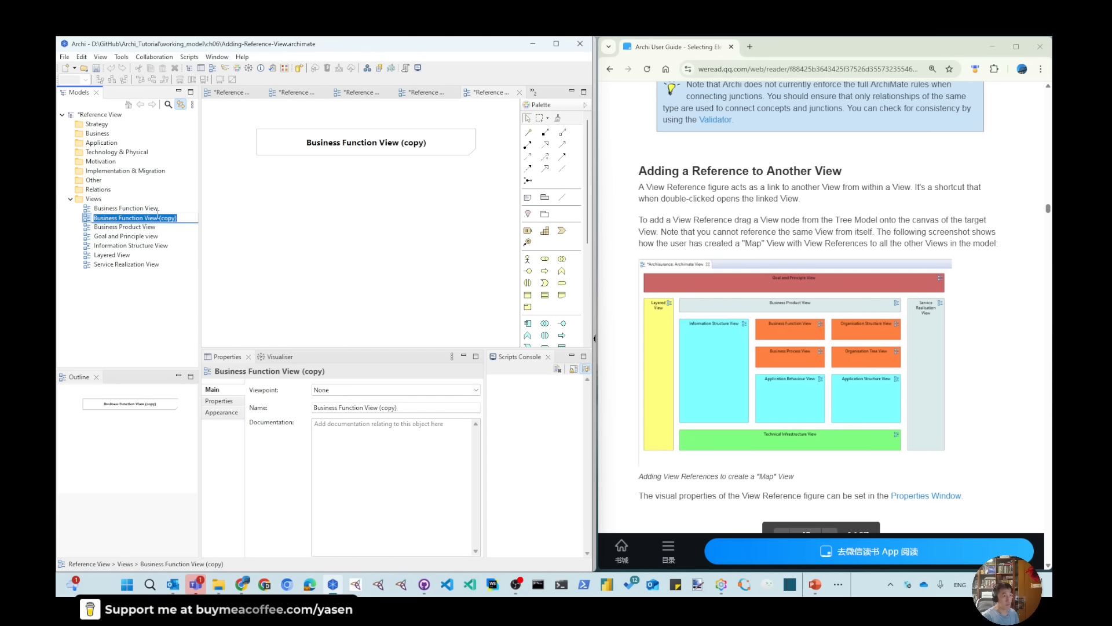
text(Busines)
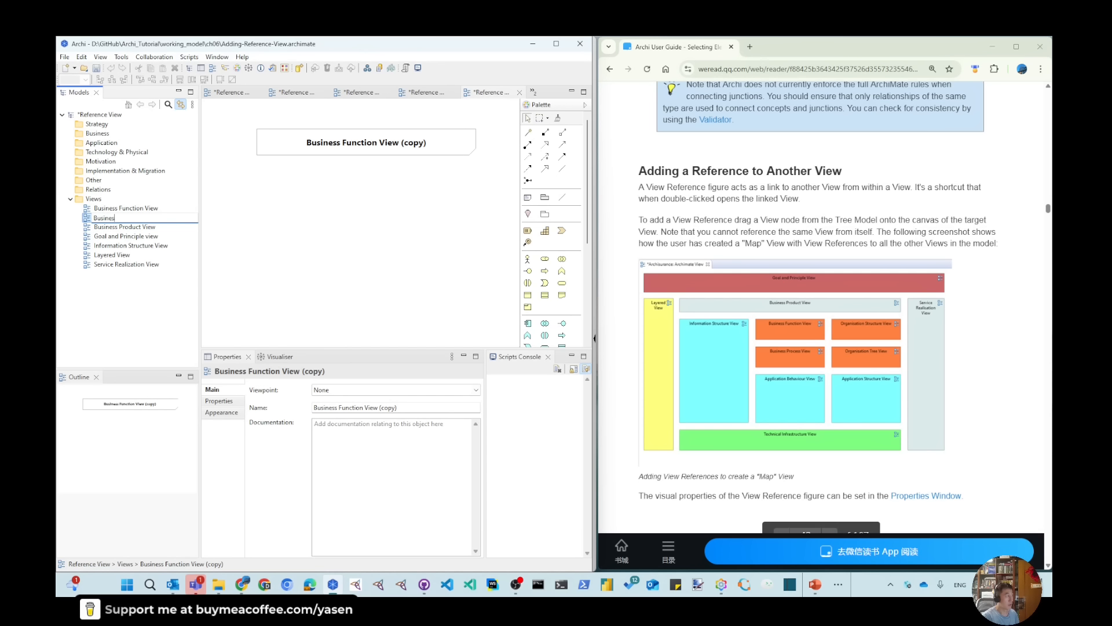
text(s Process )
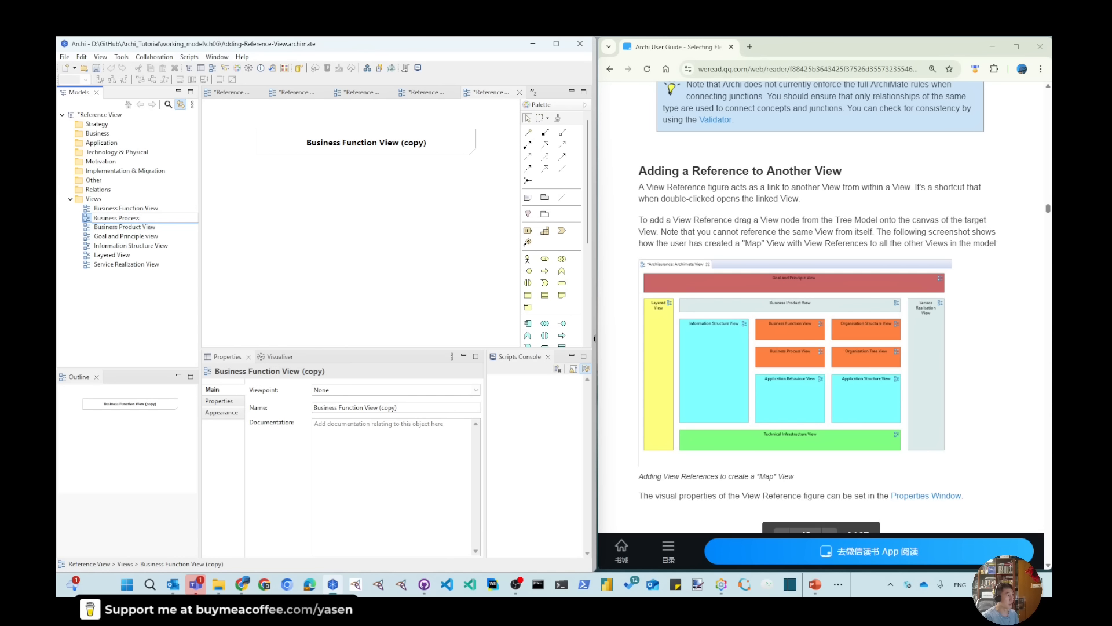
text(View)
key(Return)
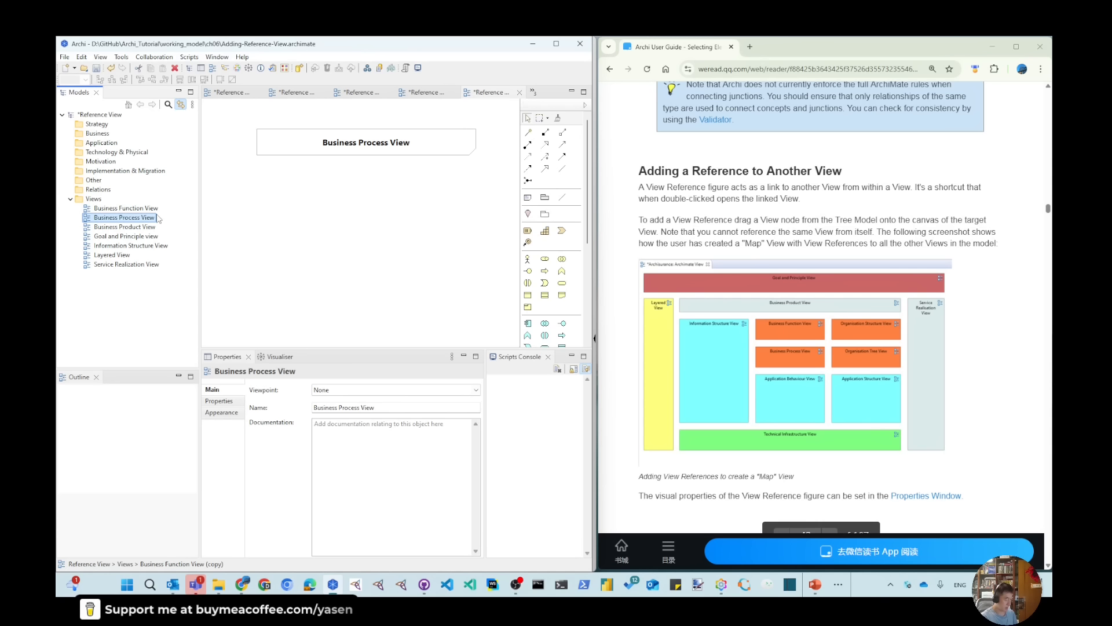
Step: Duplicate the Business Process View and rename the copy "Organization Structure View"
key(ctrl+d)
key(F2)
text(Orga)
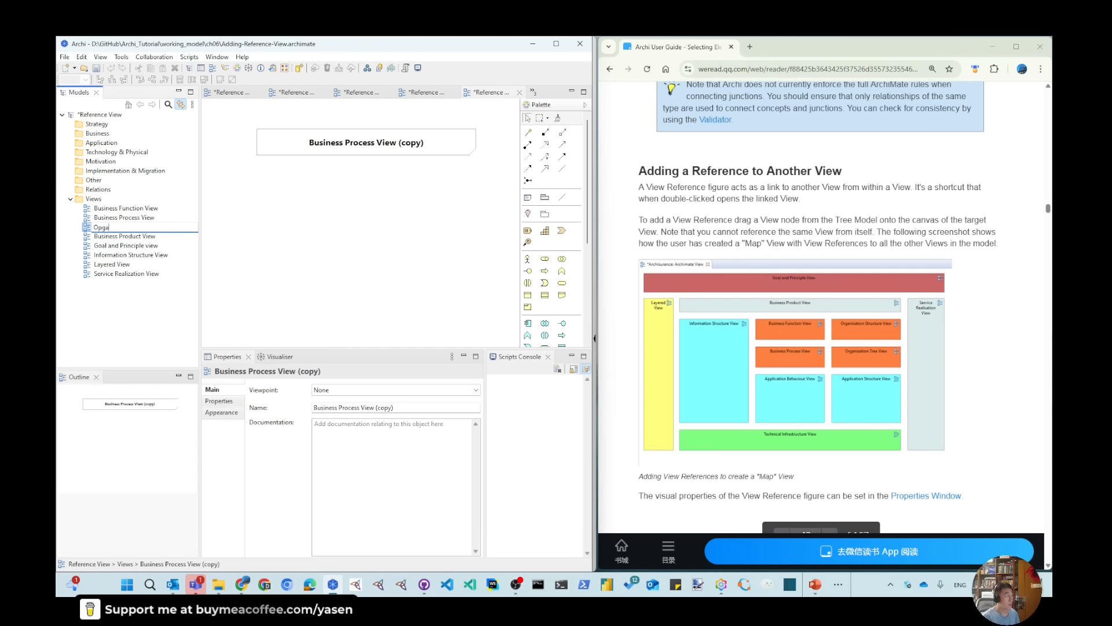
key(BackSpace)
key(BackSpace)
text(rgan)
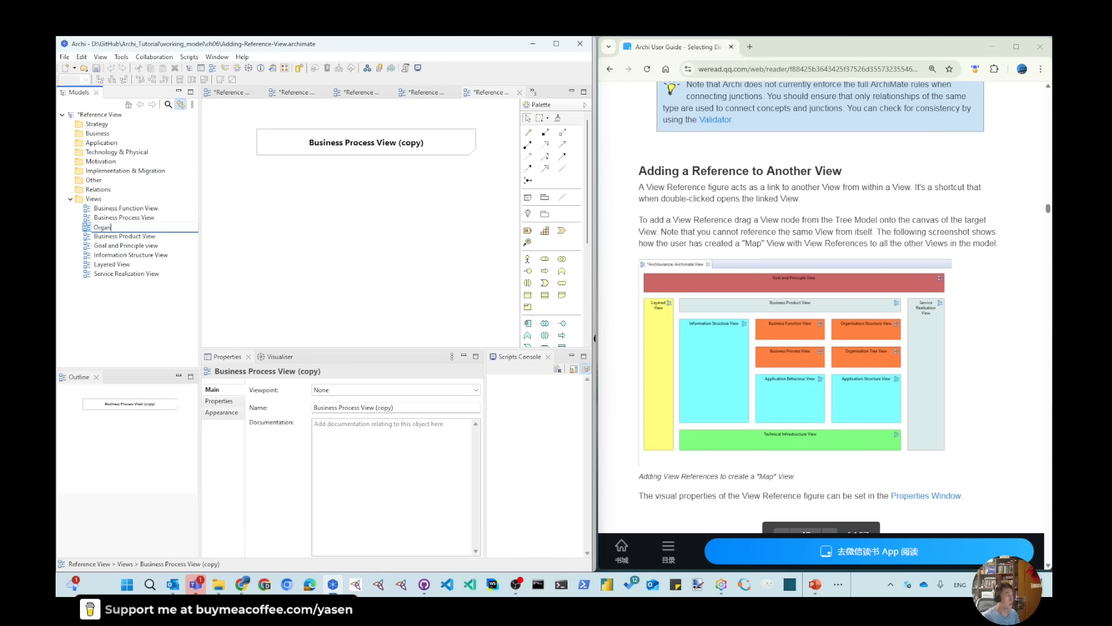
text(ization S)
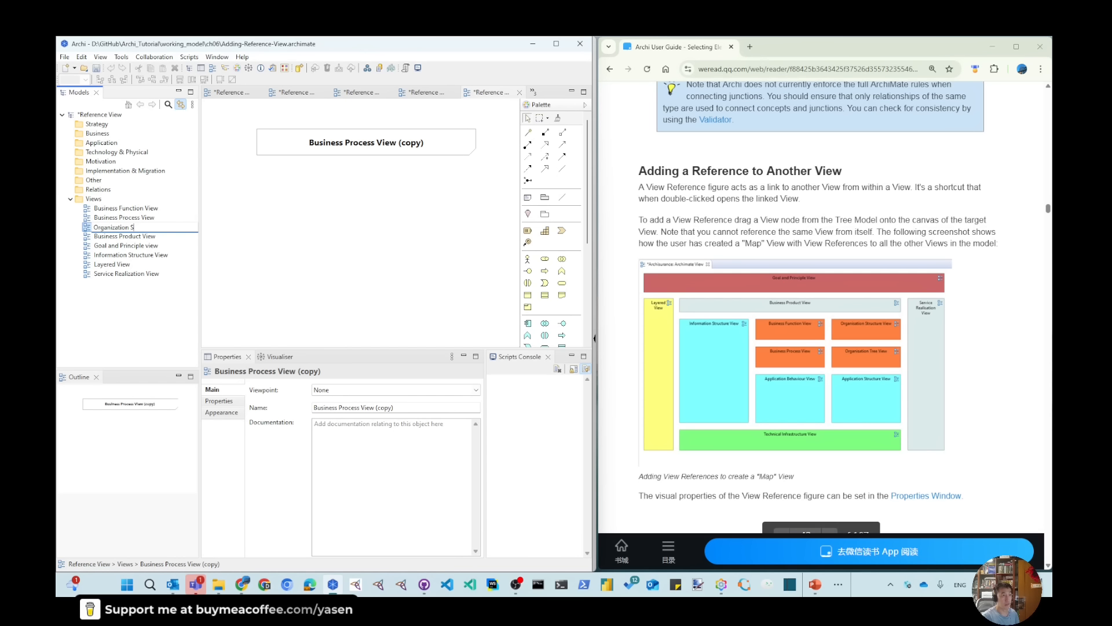
text(tructure View)
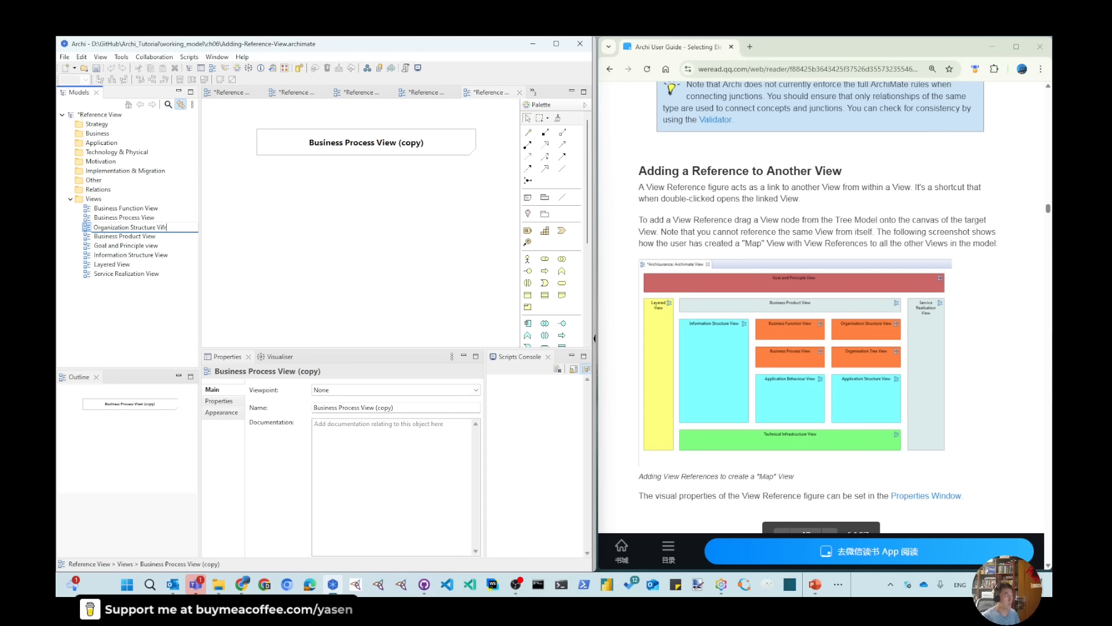
key(Return)
Step: Duplicate the Organization Structure View and rename the copy "Organization Tree View"
key(ctrl+d)
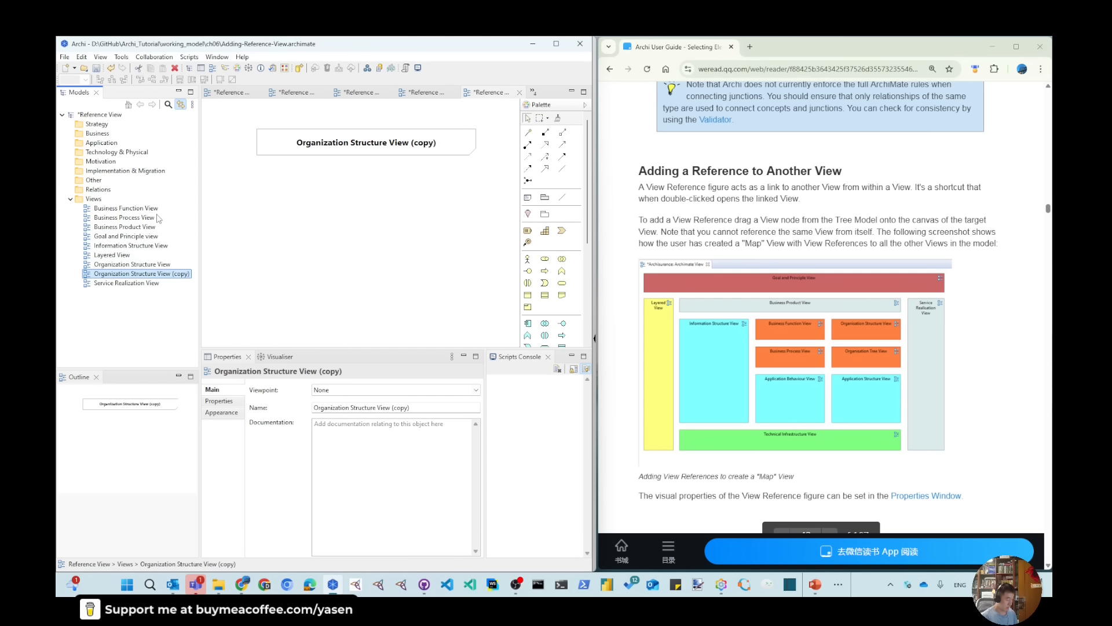
key(F2)
text(O)
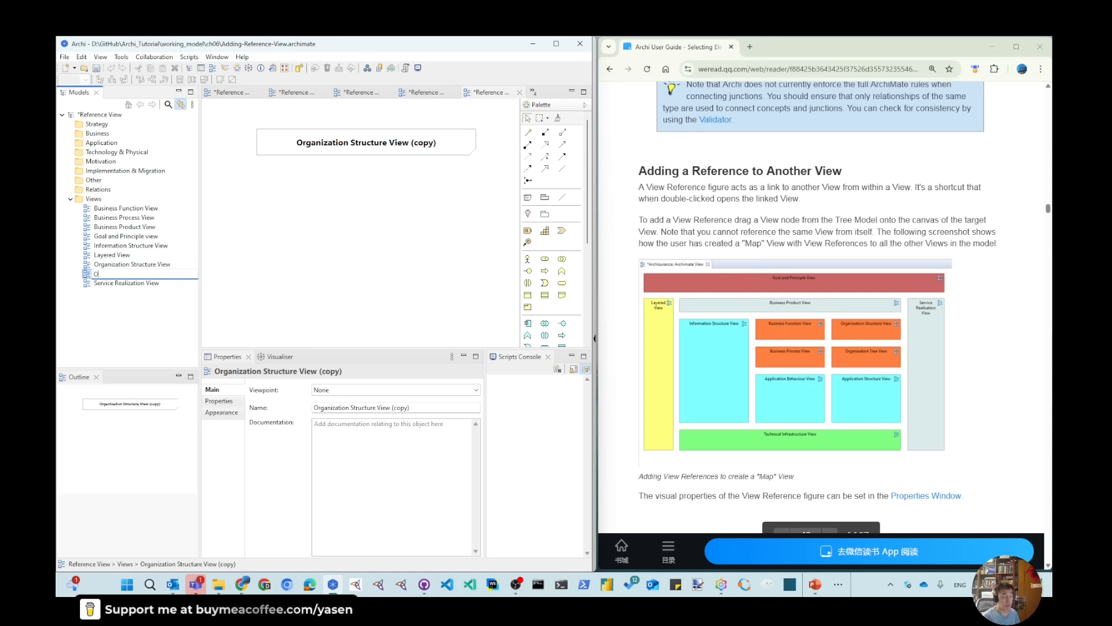
text(rganization)
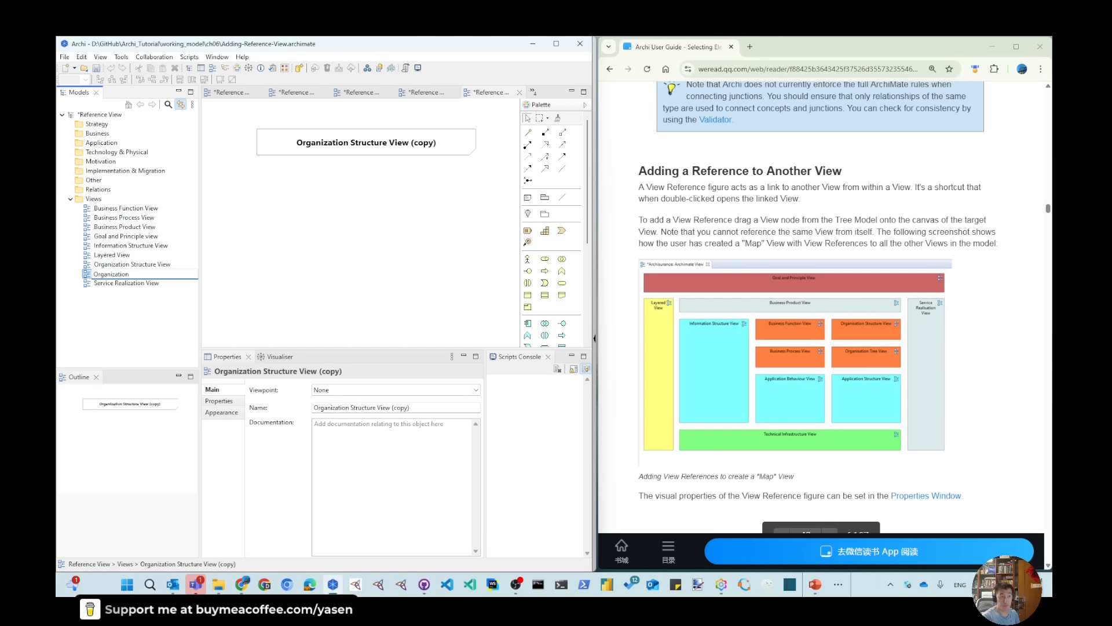
text( Tree vi)
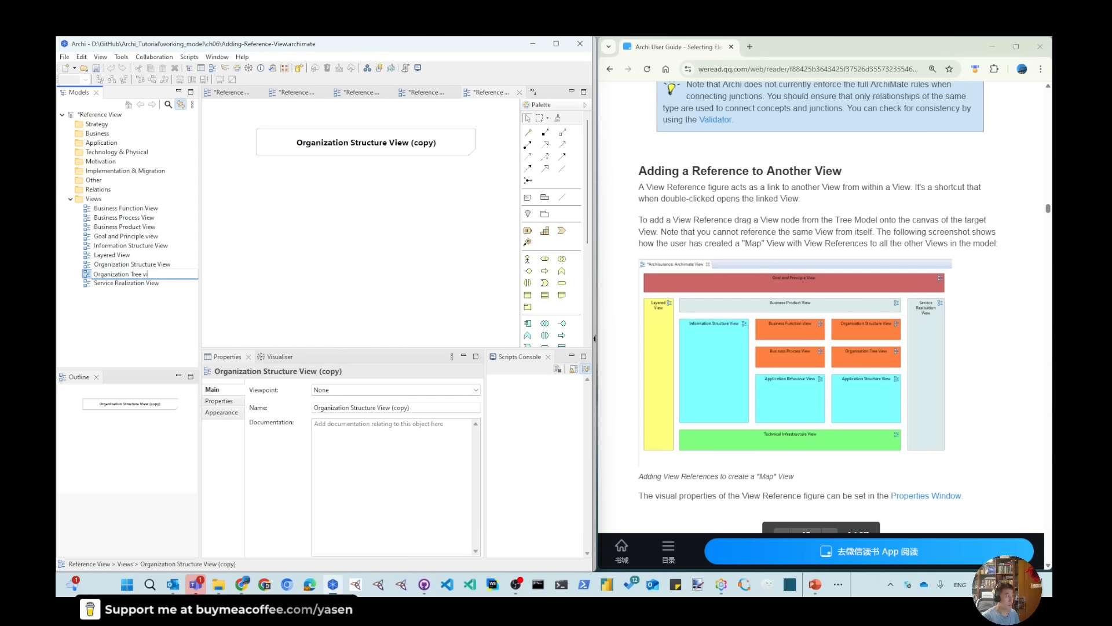
text(ew)
key(Return)
Step: Duplicate the Organization Tree View and rename the copy "Application Behaviour View"
key(ctrl+d)
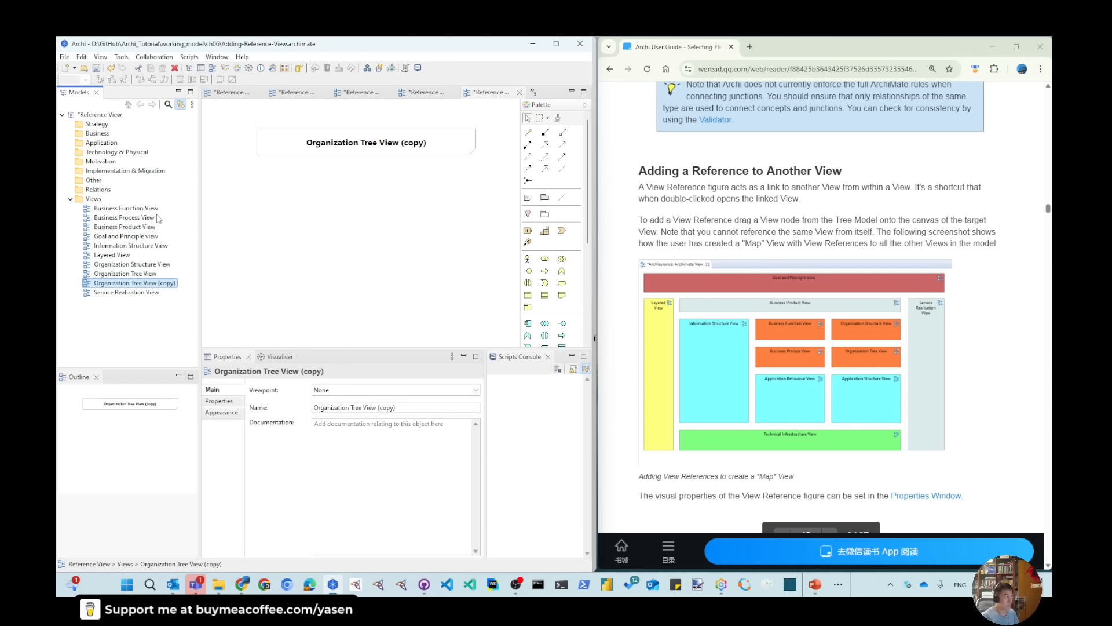
key(F2)
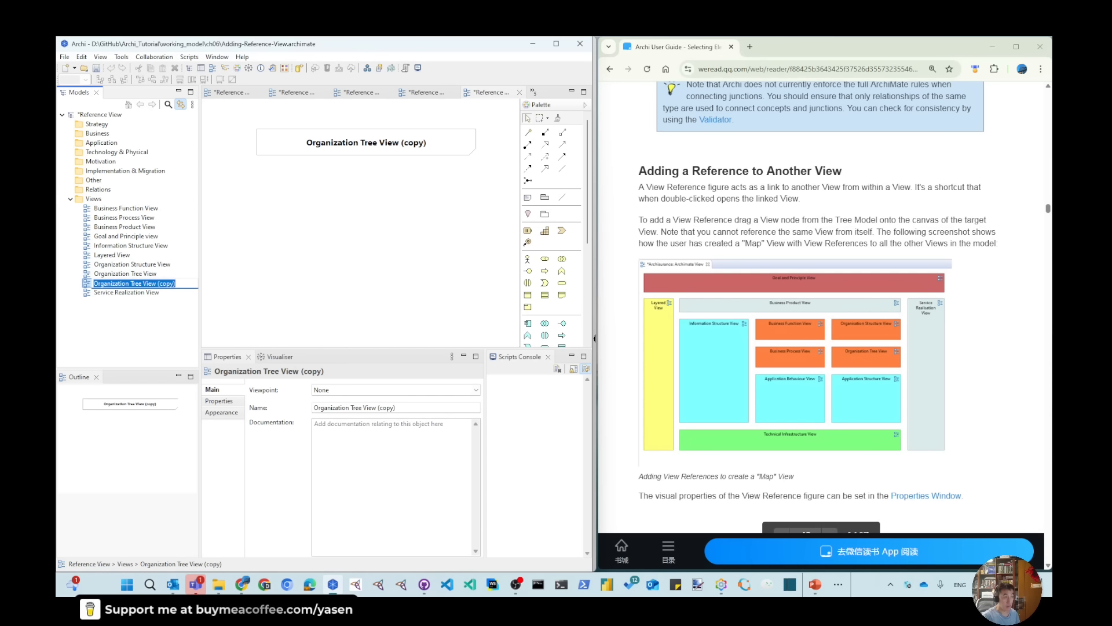
text(Application B)
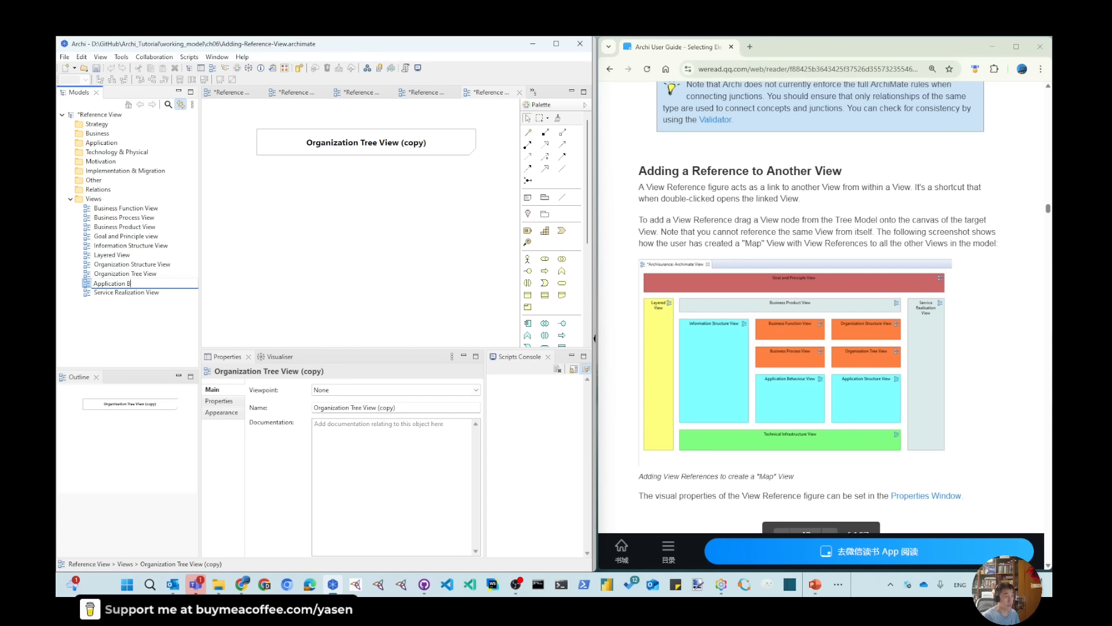
text(ehavio)
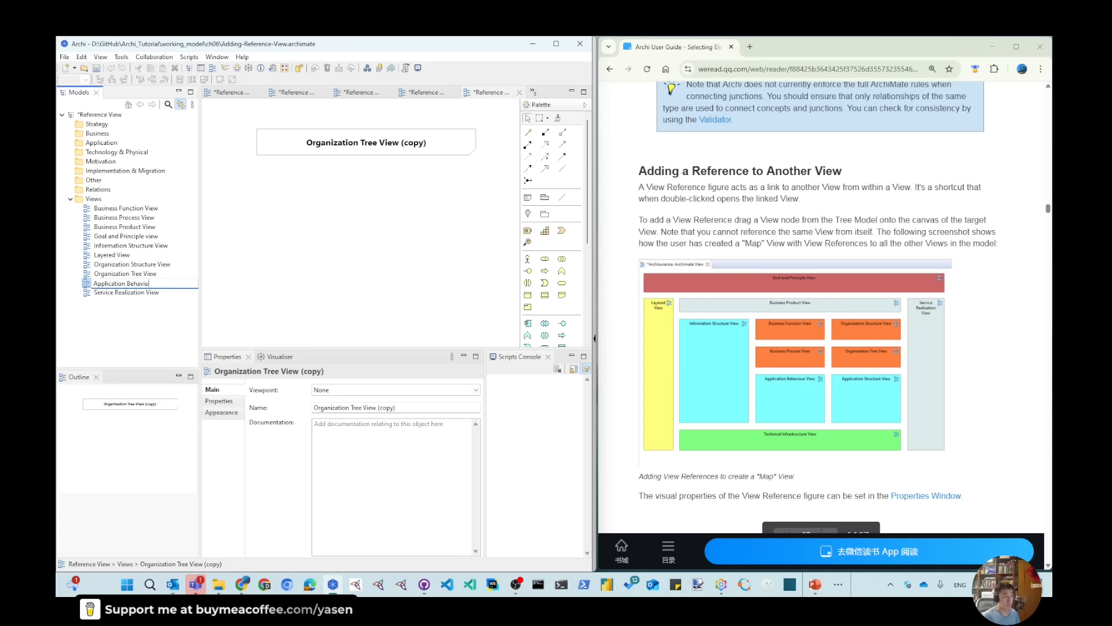
text(urs)
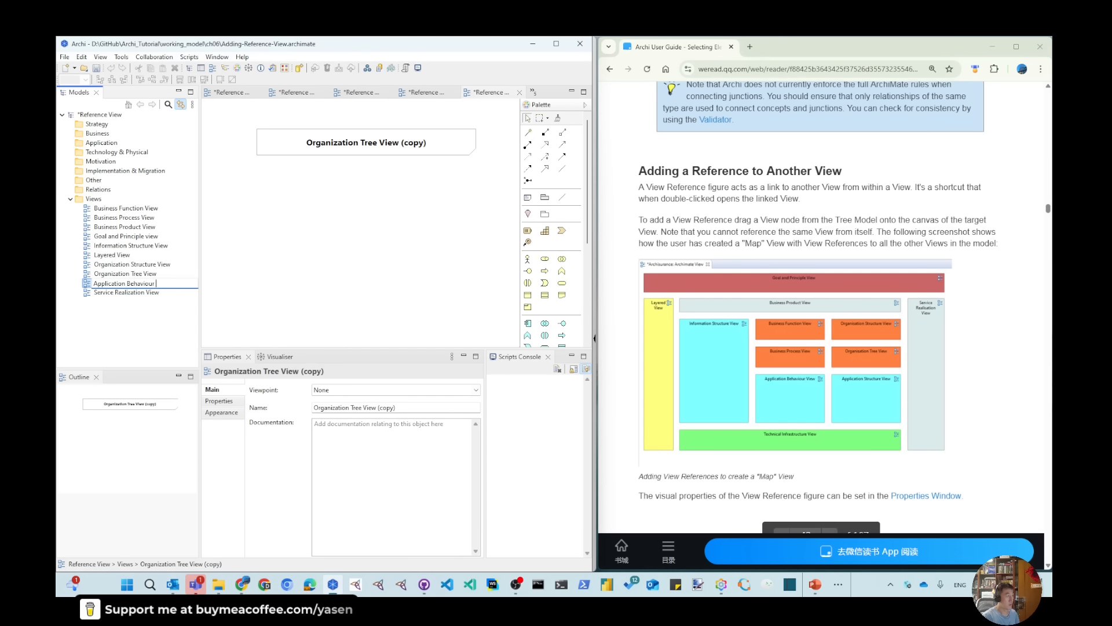
key(Return)
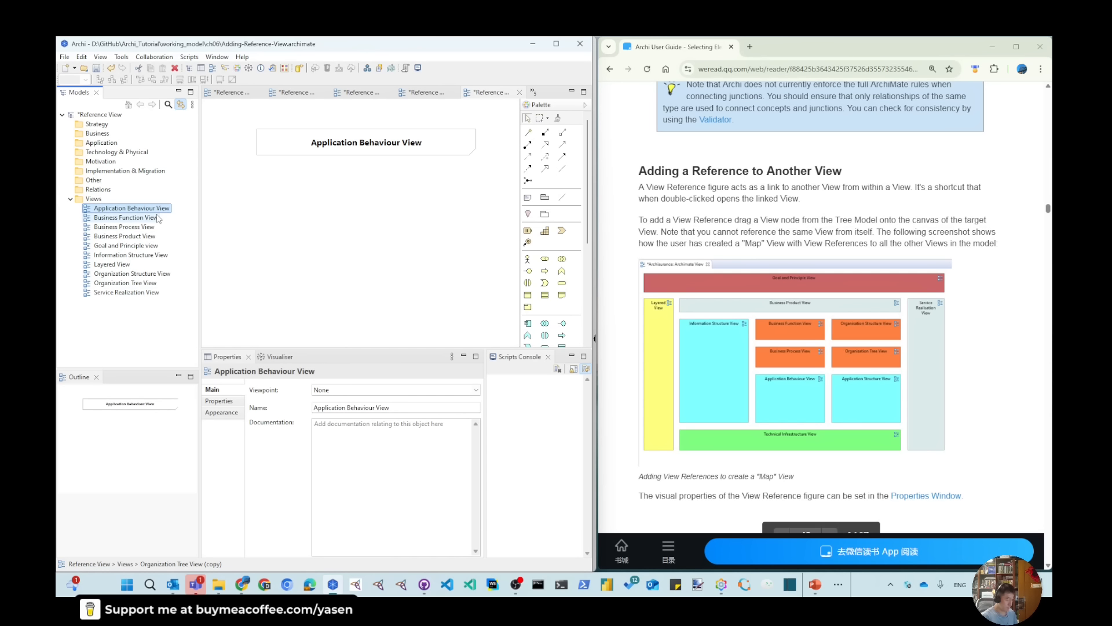
Step: Duplicate the Application Behaviour View and rename the copy "Application Structure View"
key(ctrl+d)
key(F2)
text(Appl)
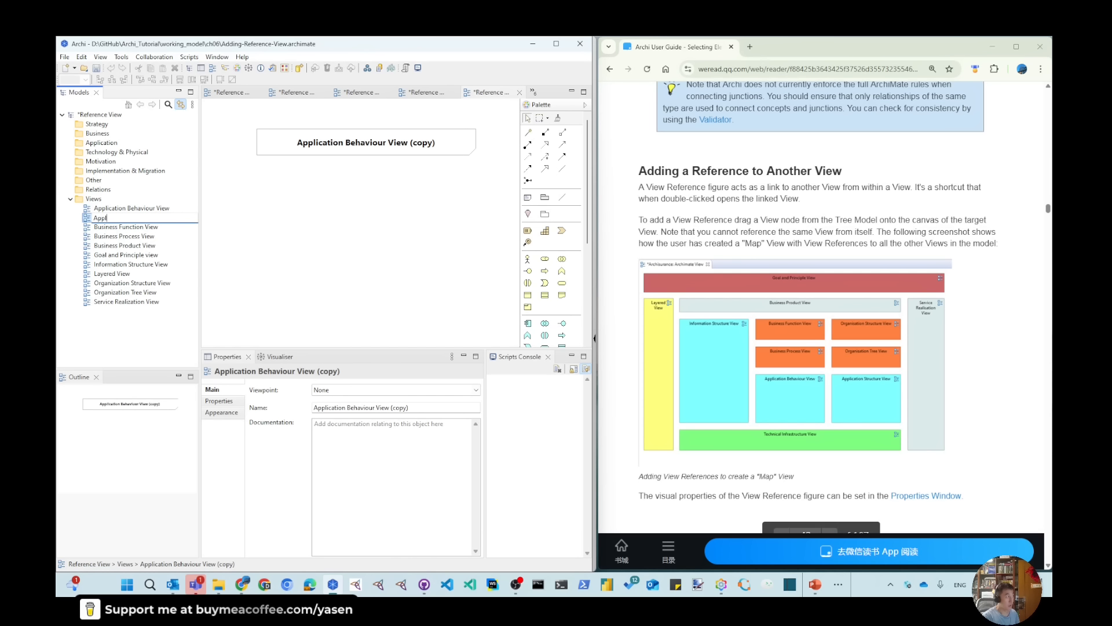
text(ication Struct)
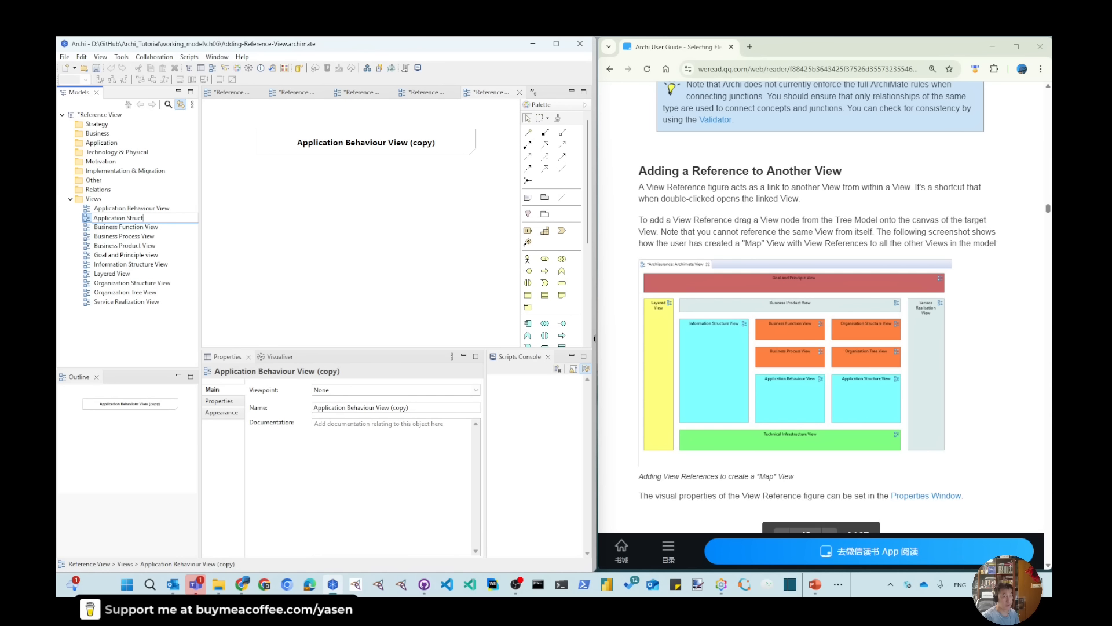
text(ure Vie)
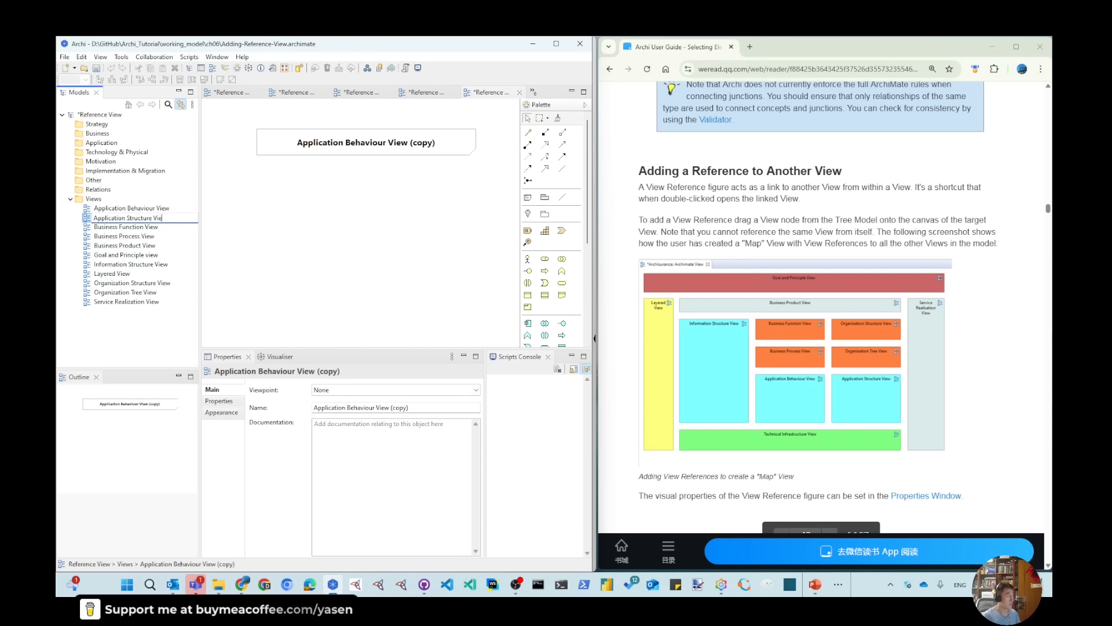
text(w)
key(Return)
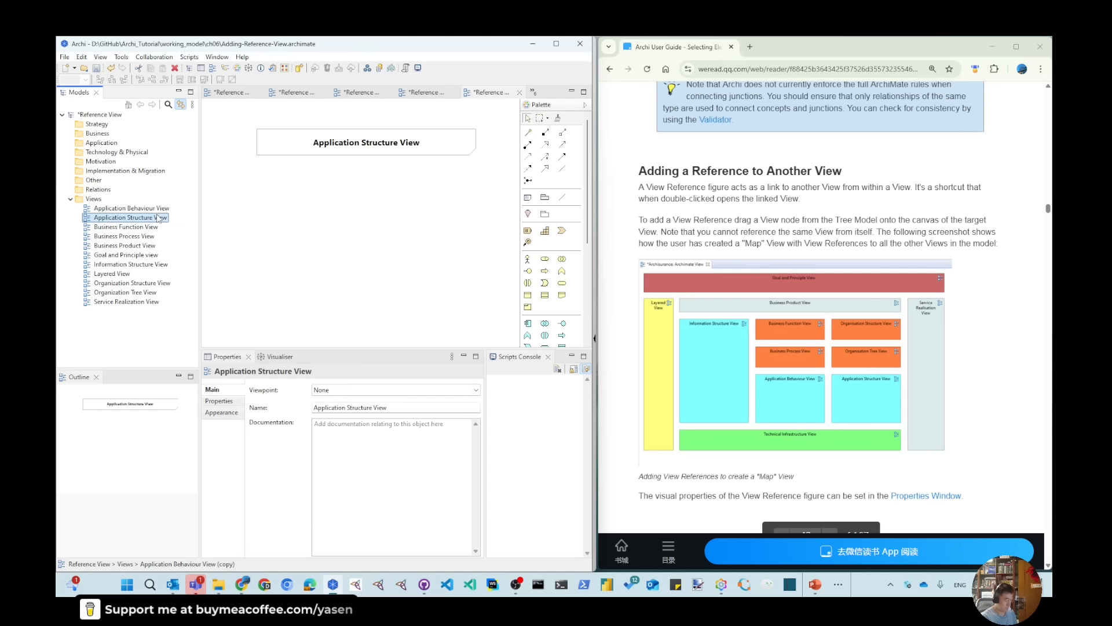
Step: Duplicate the Application Structure View and rename the copy "Technical Infrastructure View"
key(ctrl+d)
key(F2)
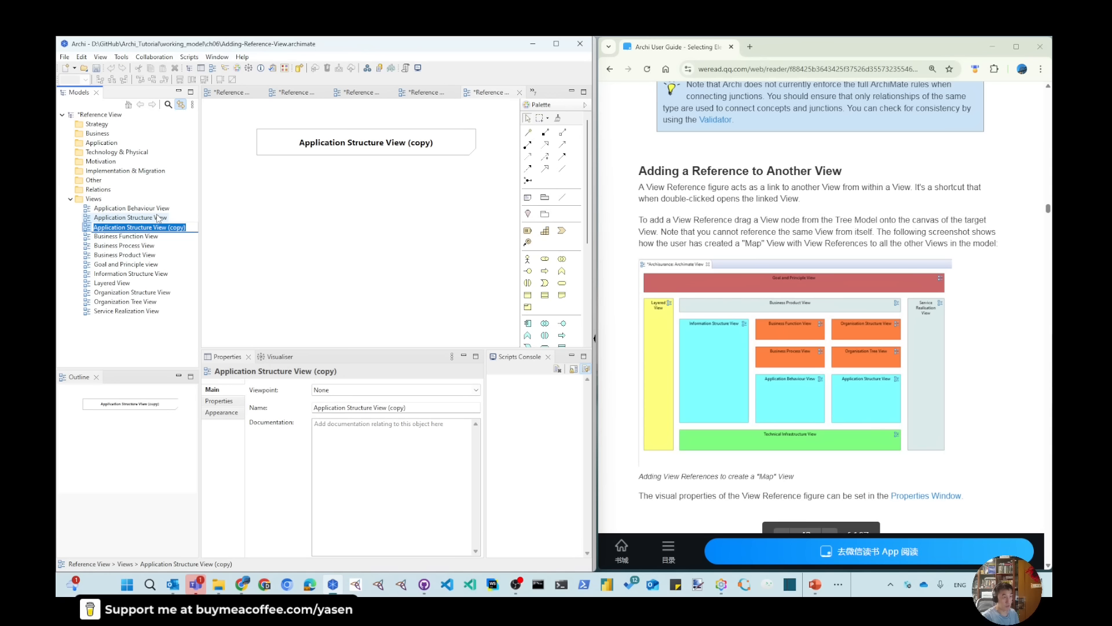
text(Technical Infrastru)
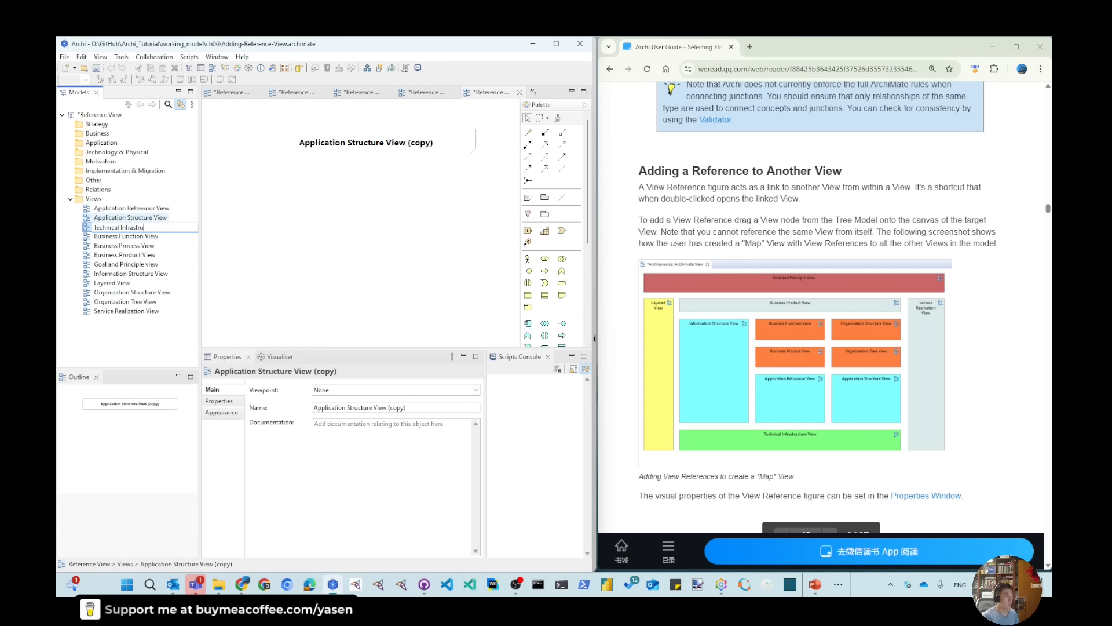
text(cture View)
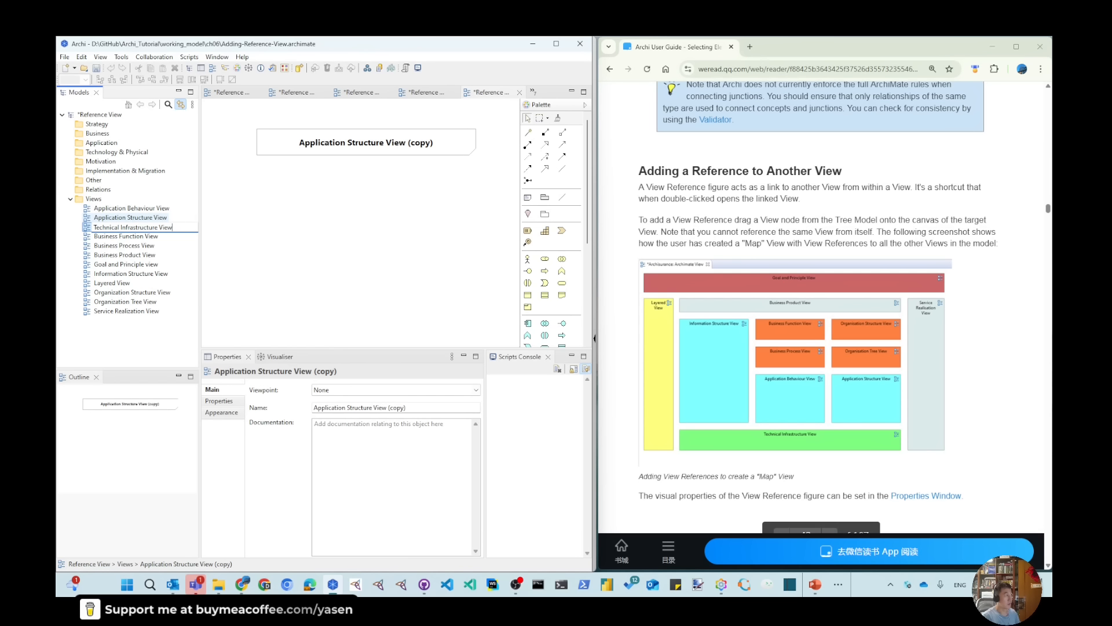
key(Return)
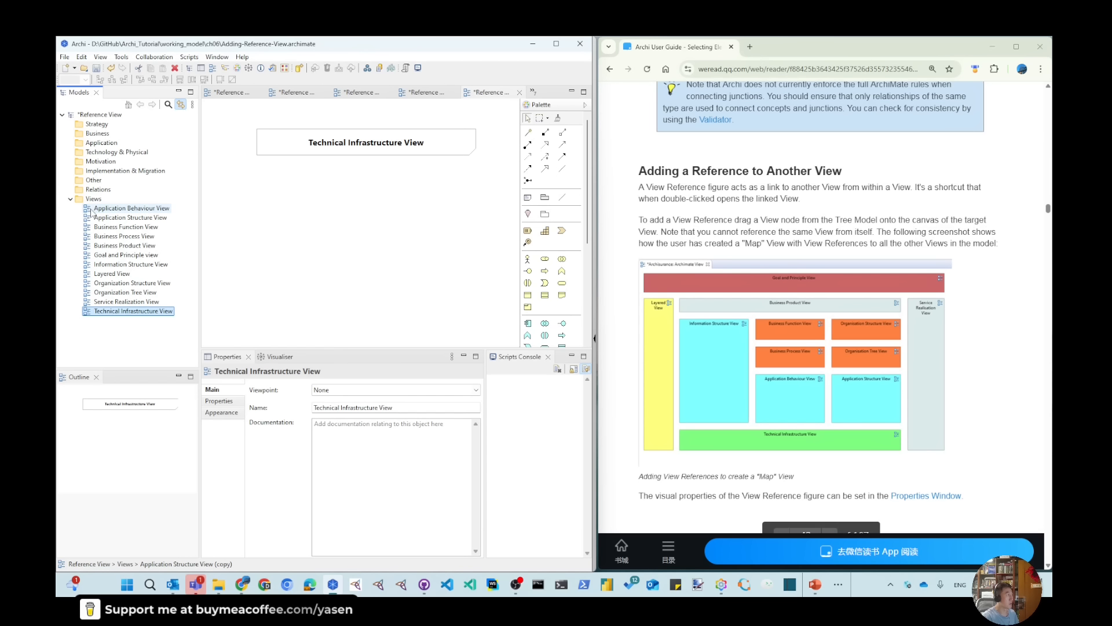
Step: Duplicate the Technical Infrastructure View and rename the copy "Enterprise Architecture View"
right_click(119, 313)
mouse_move(191, 320)
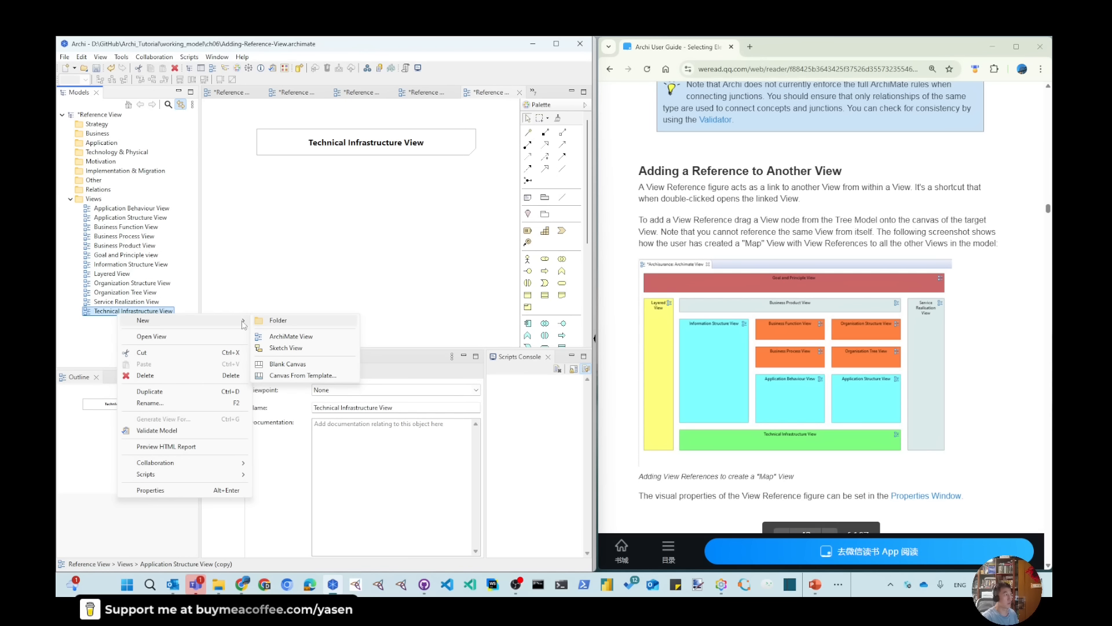
right_click(106, 314)
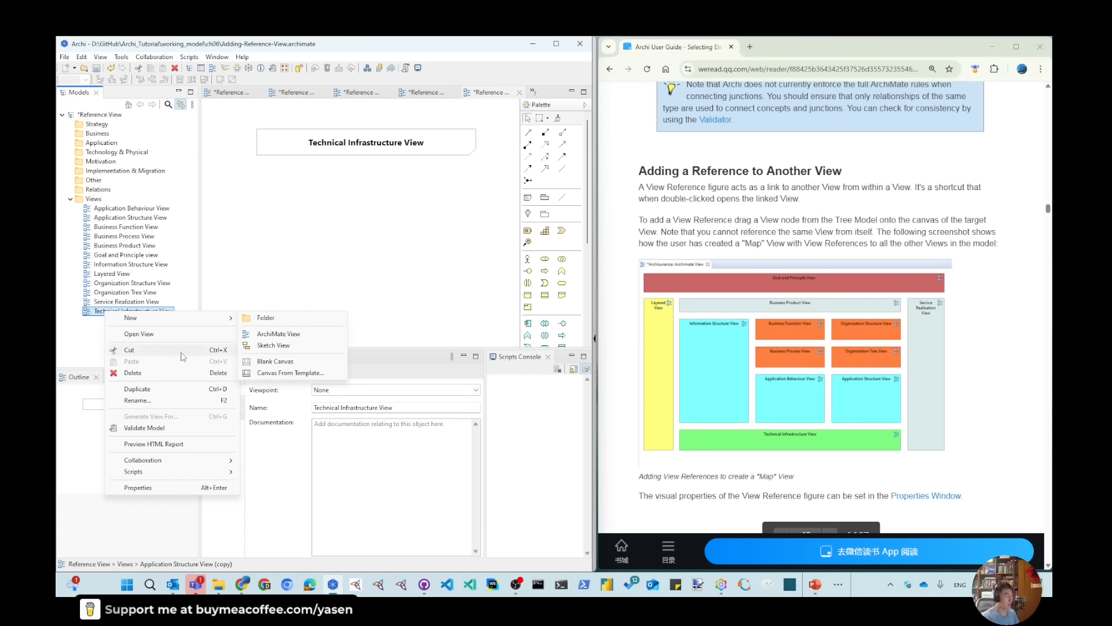
click(174, 388)
key(F2)
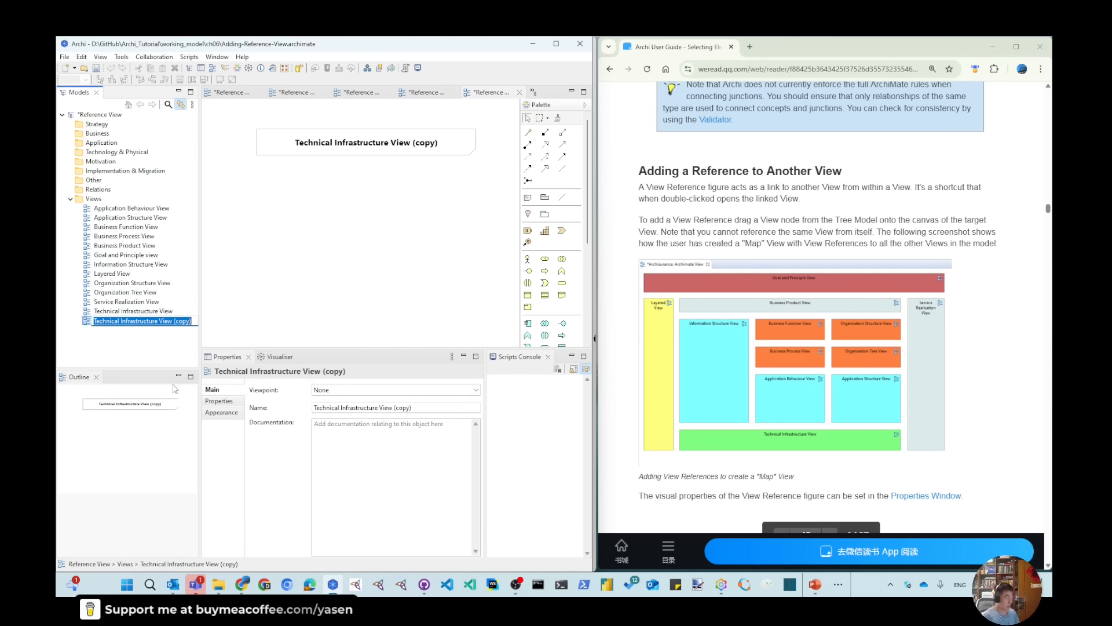
text(Enterprise Architecture)
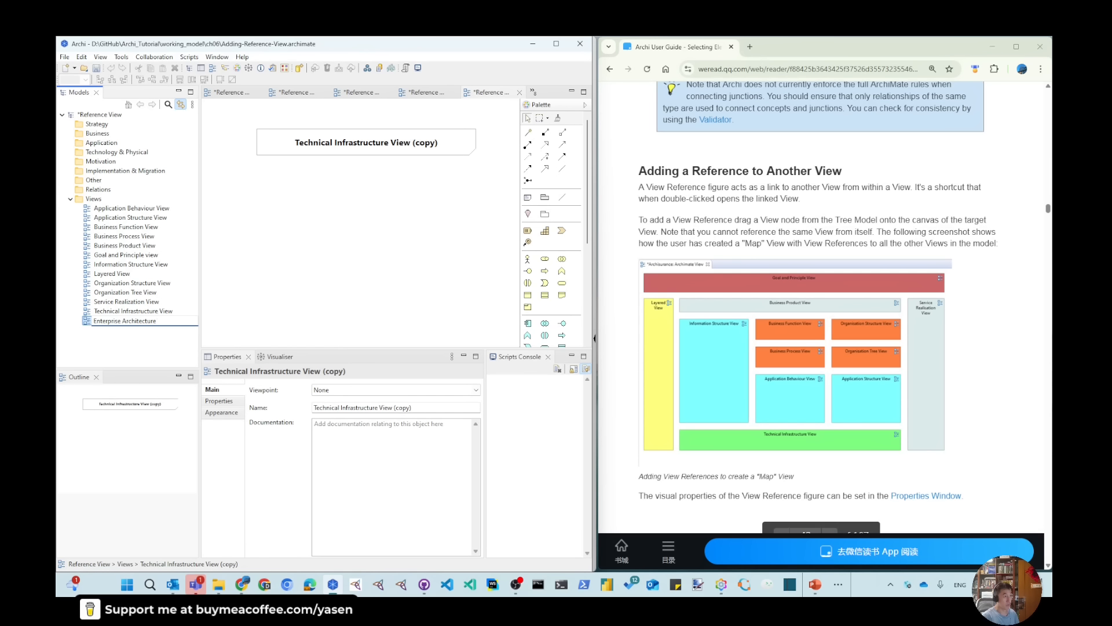
text( View)
key(Return)
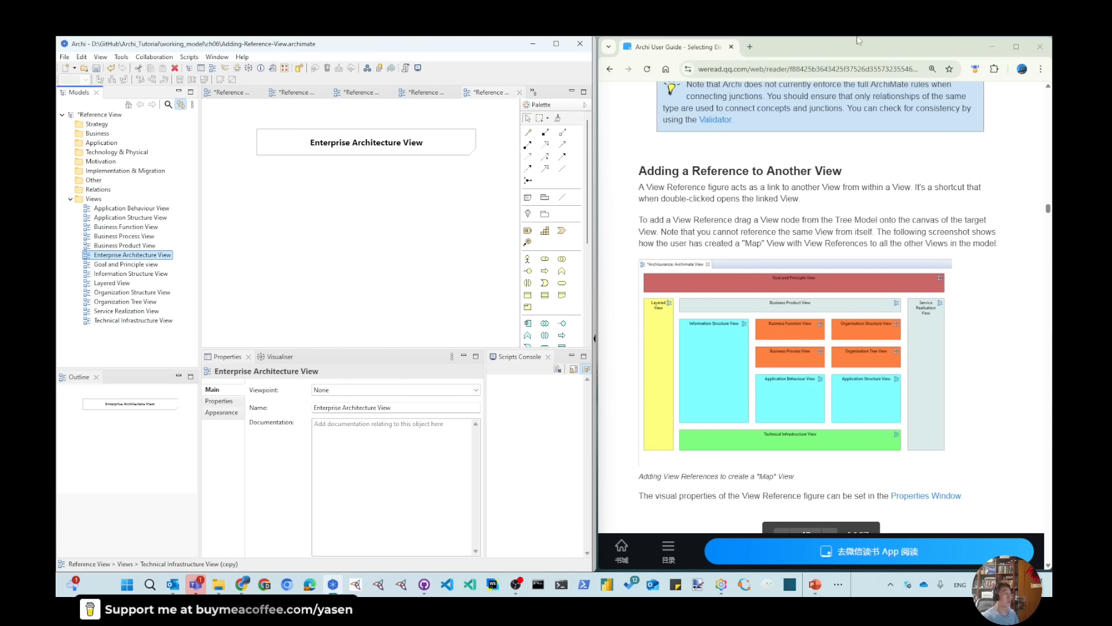
Step: Move the title note to the top of the Enterprise Architecture View and add references to all the other views below it
drag(355, 150, 374, 125)
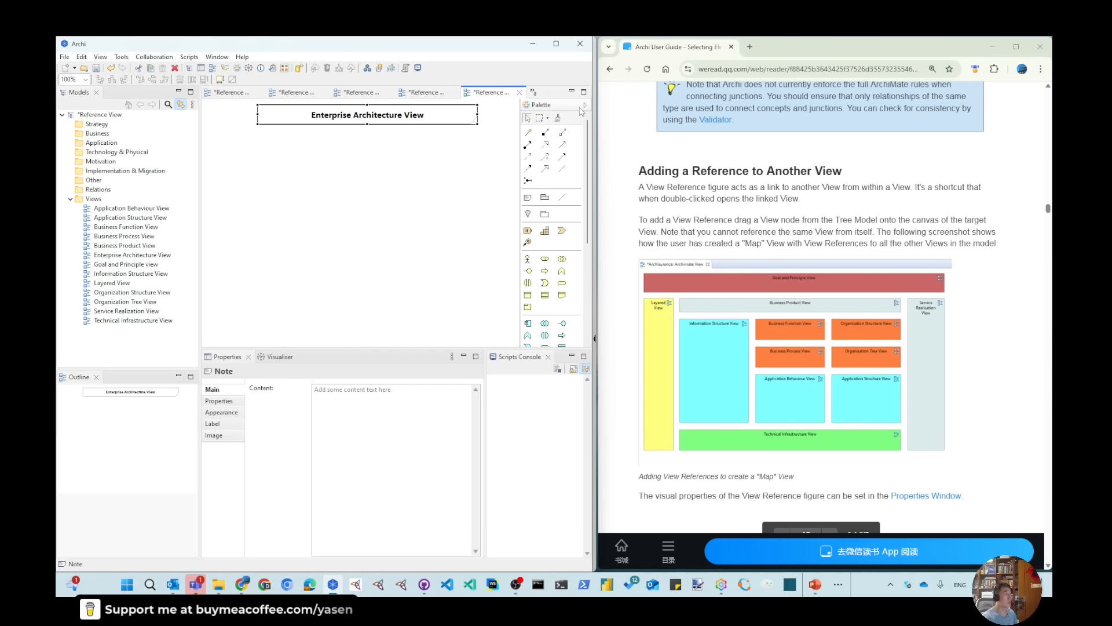
click(117, 209)
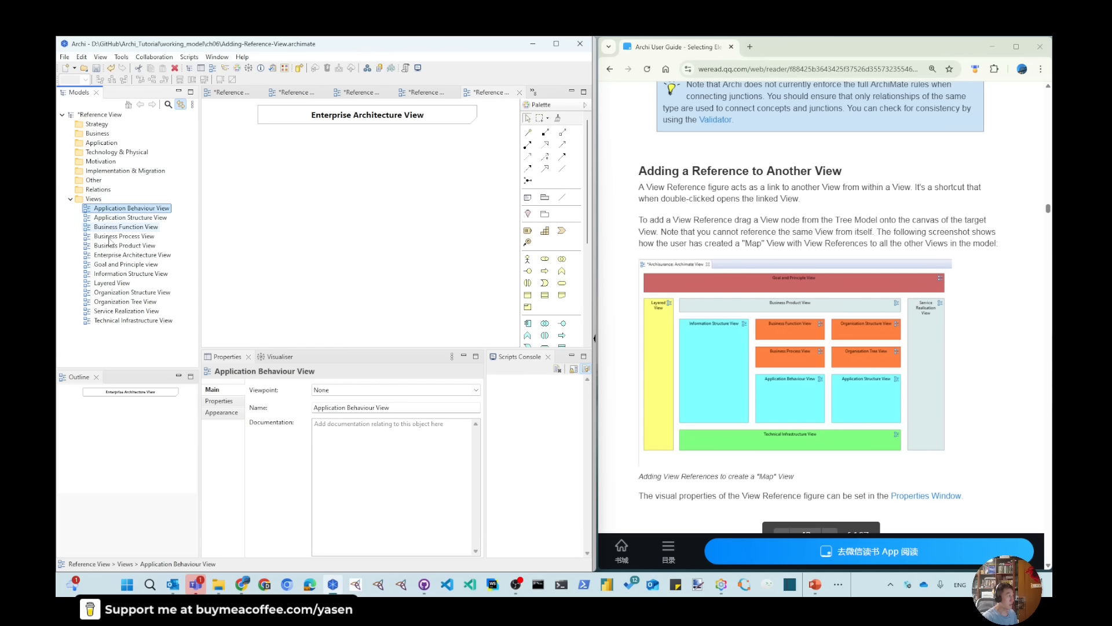
click(128, 321)
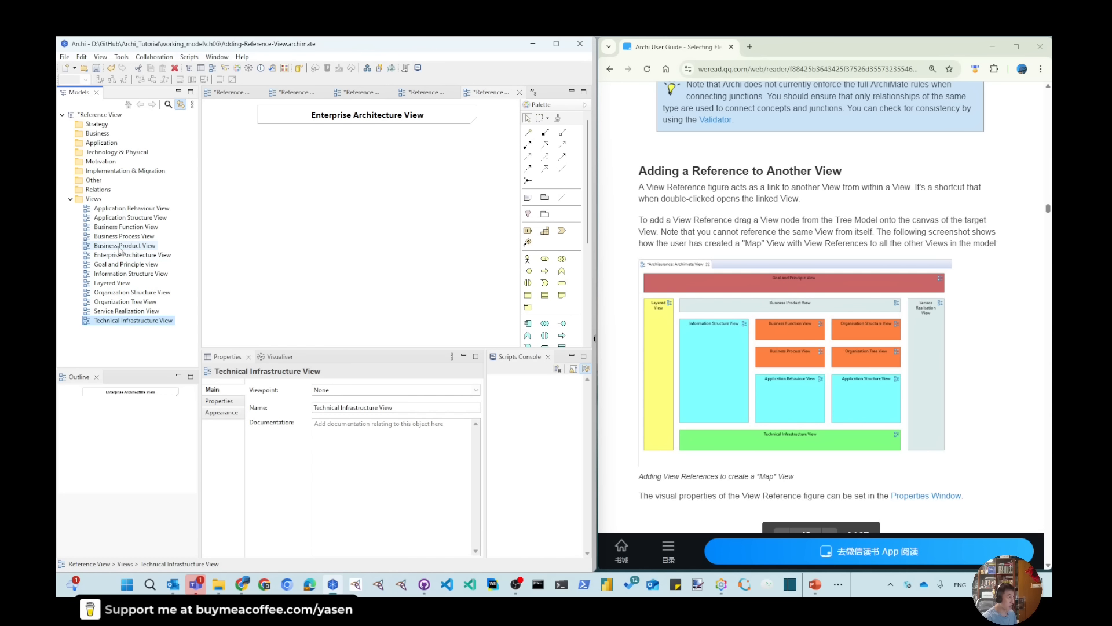
shift+click(116, 209)
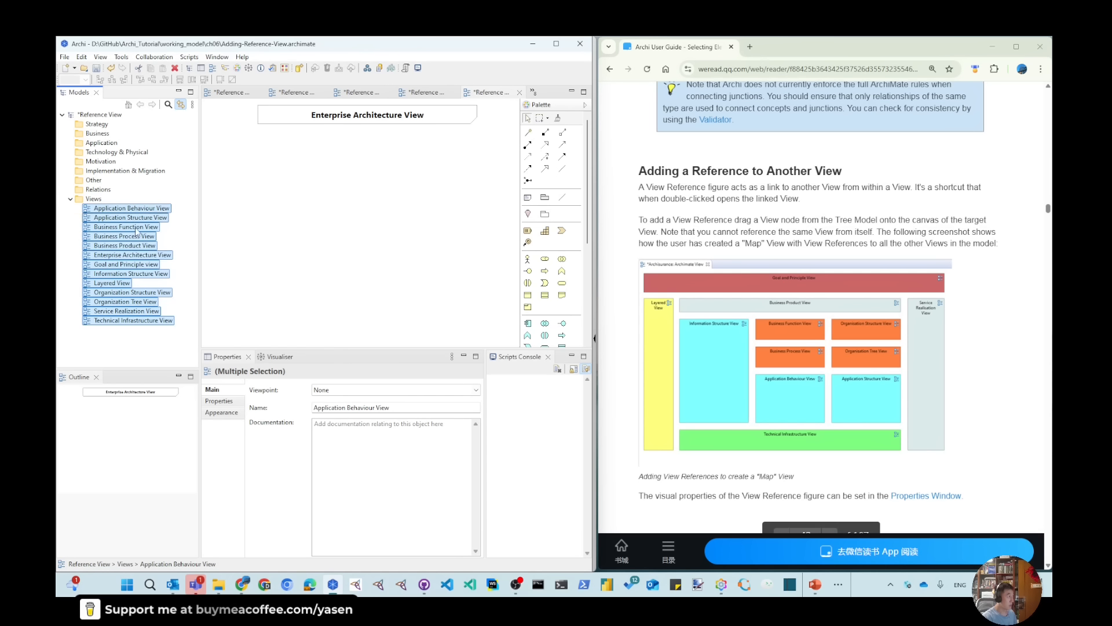
ctrl+click(116, 256)
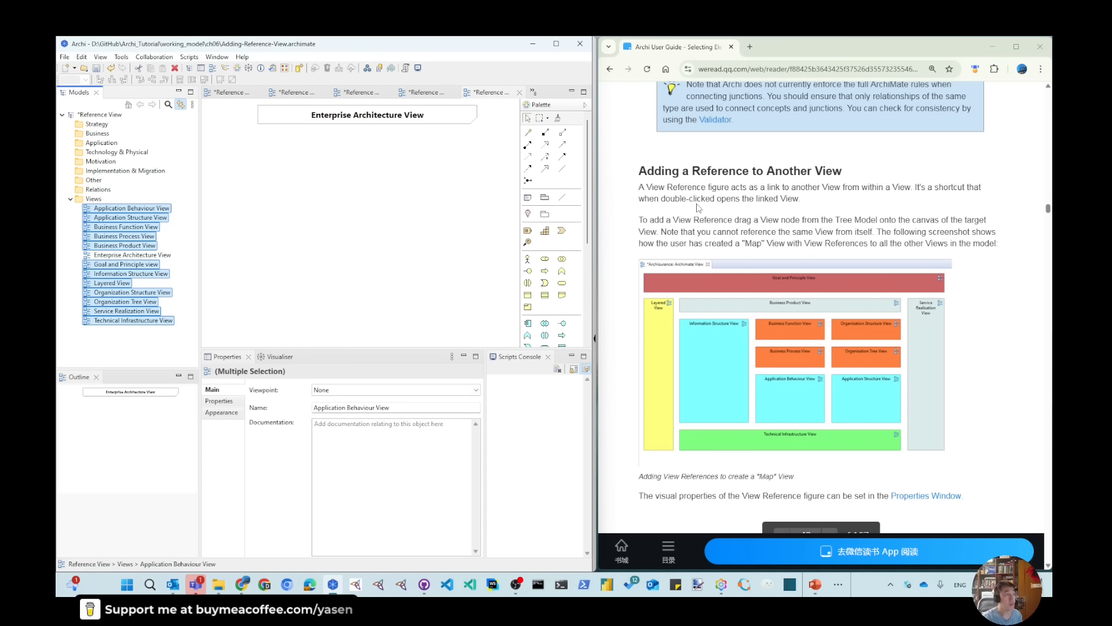
drag(128, 203, 246, 232)
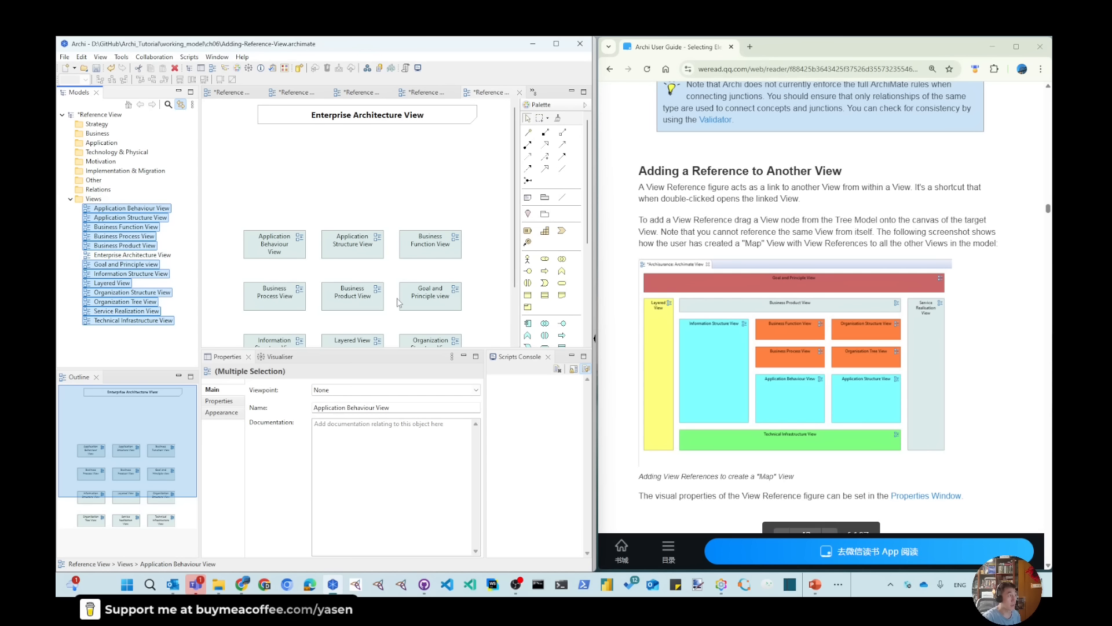
Step: Shape the Goal and Principle view reference into a thin wide bar beneath the title and Layered View into a tall column on its left
drag(409, 297, 506, 153)
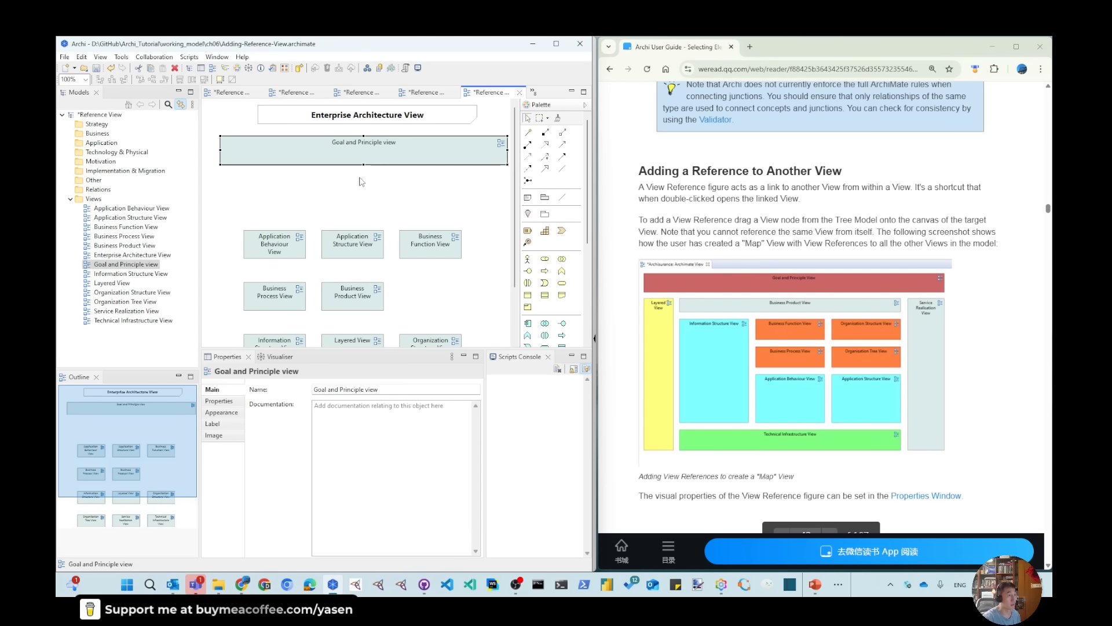
drag(364, 164, 364, 156)
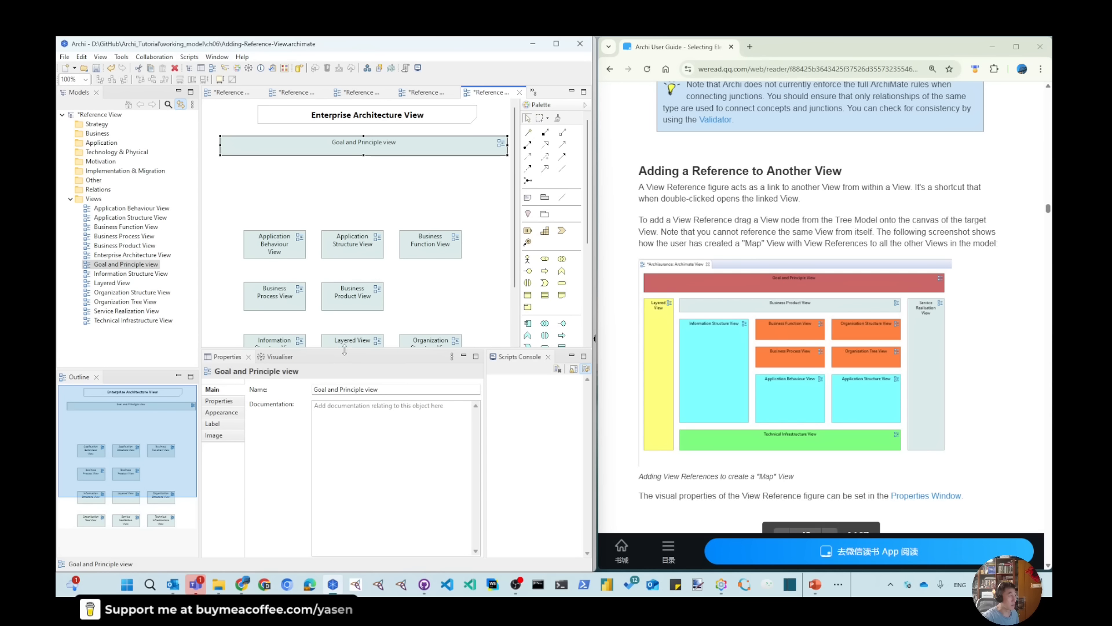
drag(345, 350, 362, 451)
drag(354, 344, 209, 414)
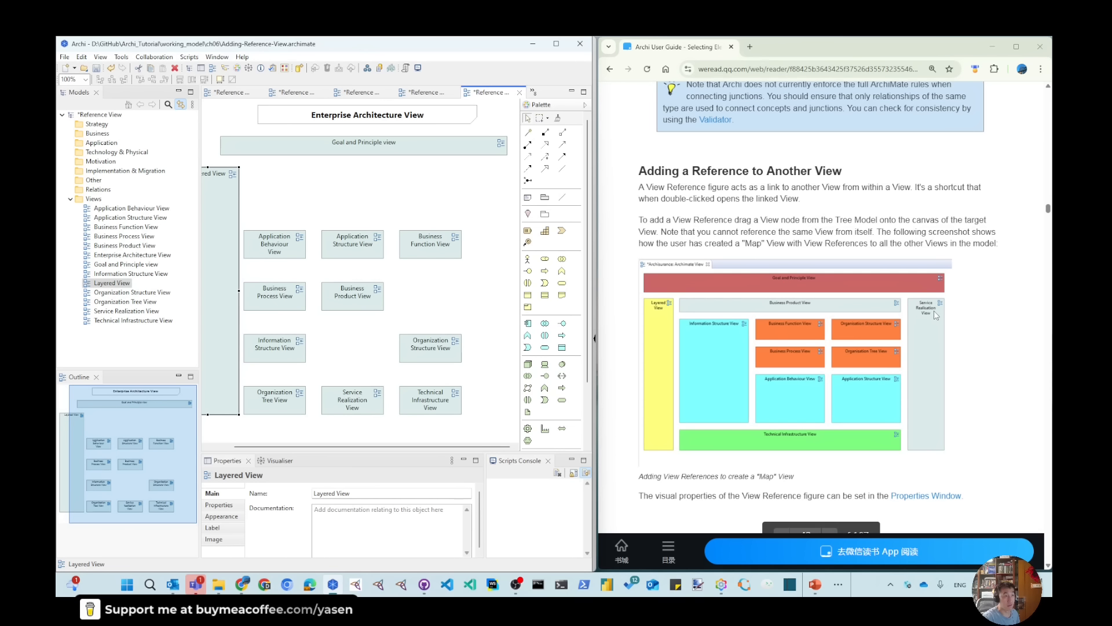
Step: Match the Service Realization View reference's size to the Layered View column and place it on the opposite side of the map
click(359, 410)
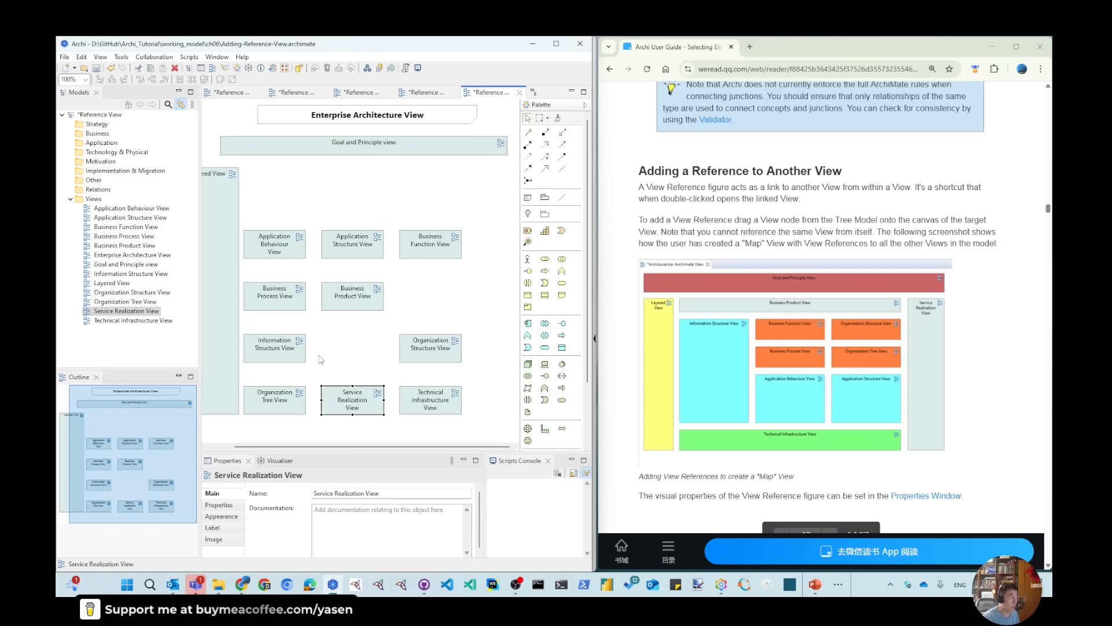
ctrl+click(226, 304)
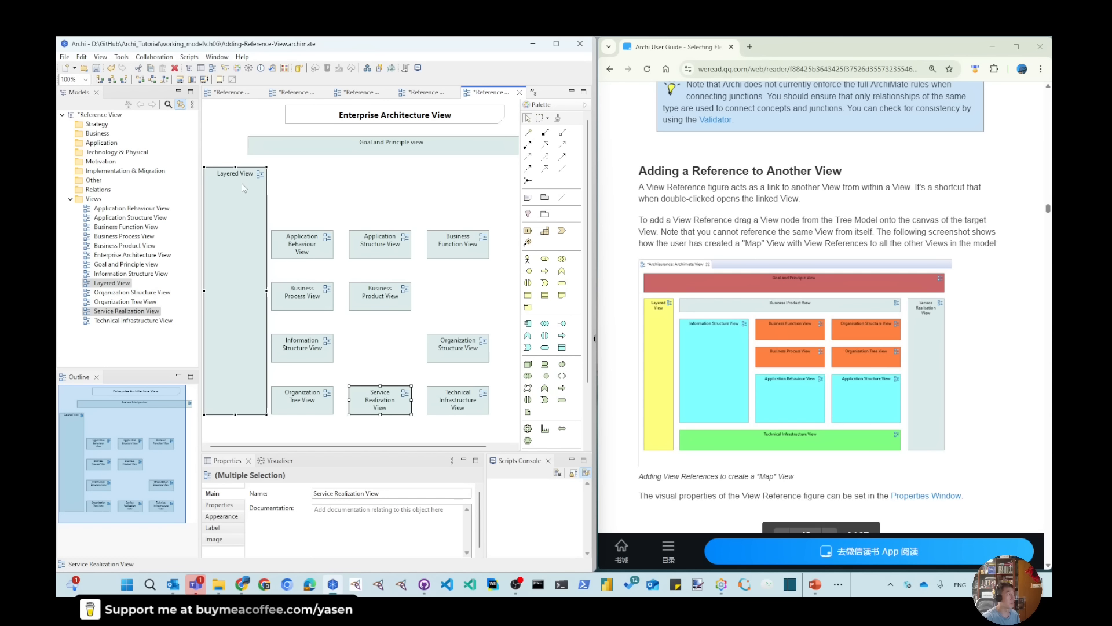
click(205, 80)
drag(379, 418, 543, 205)
drag(435, 447, 455, 447)
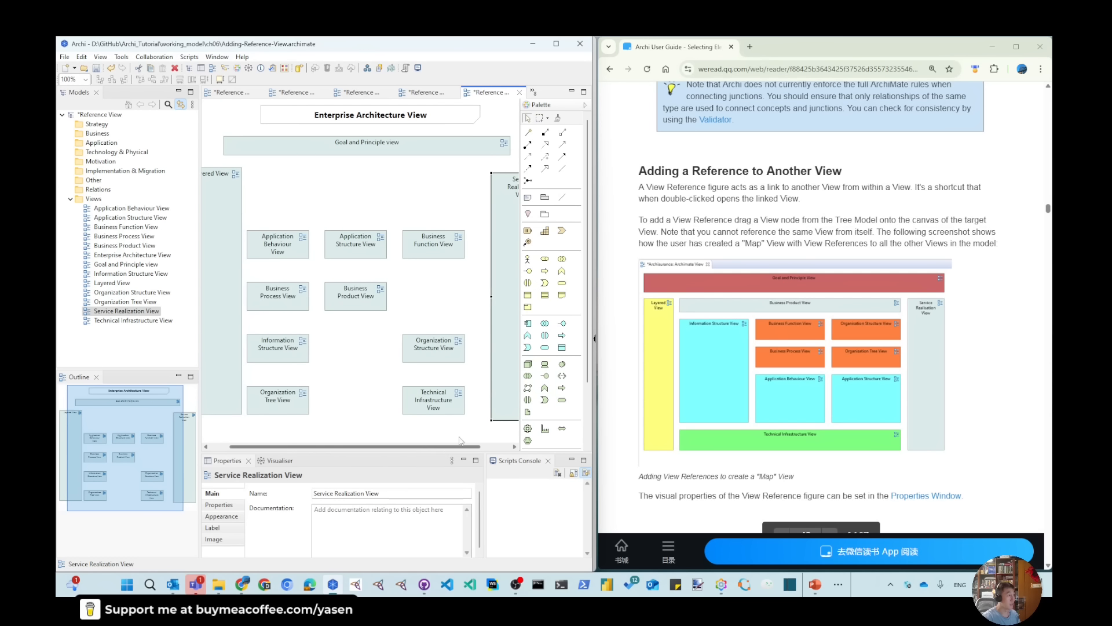
drag(503, 232, 452, 241)
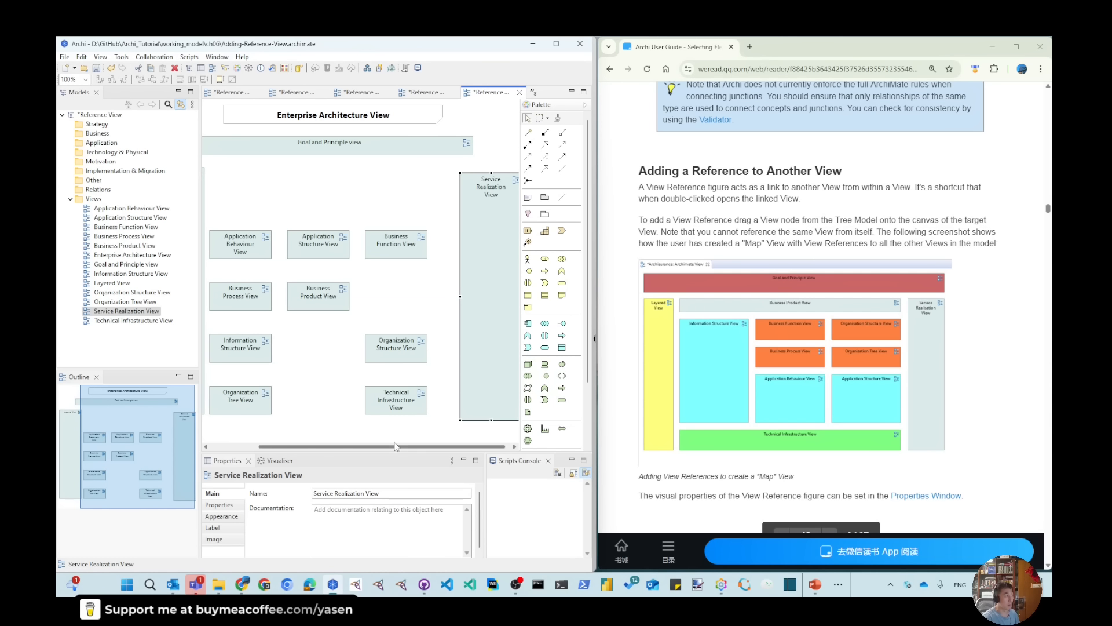
drag(399, 447, 360, 458)
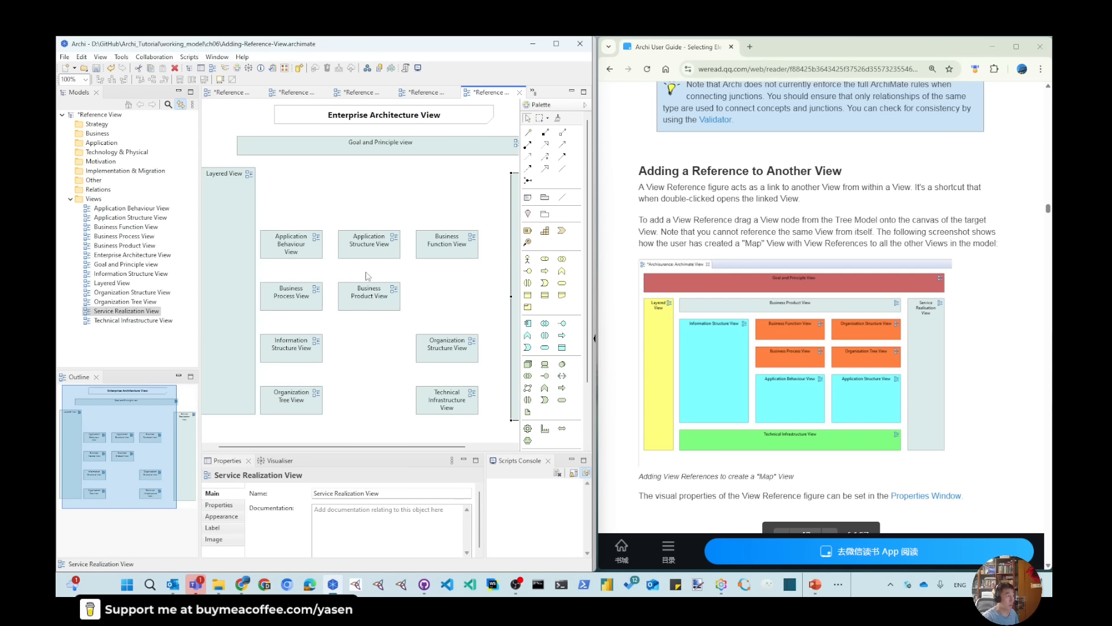
Step: Move the Business Process View reference down and stretch Business Product View into a wide bar beneath Goal and Principle view, top-aligned with Service Realization View
drag(295, 296, 366, 346)
drag(383, 290, 506, 183)
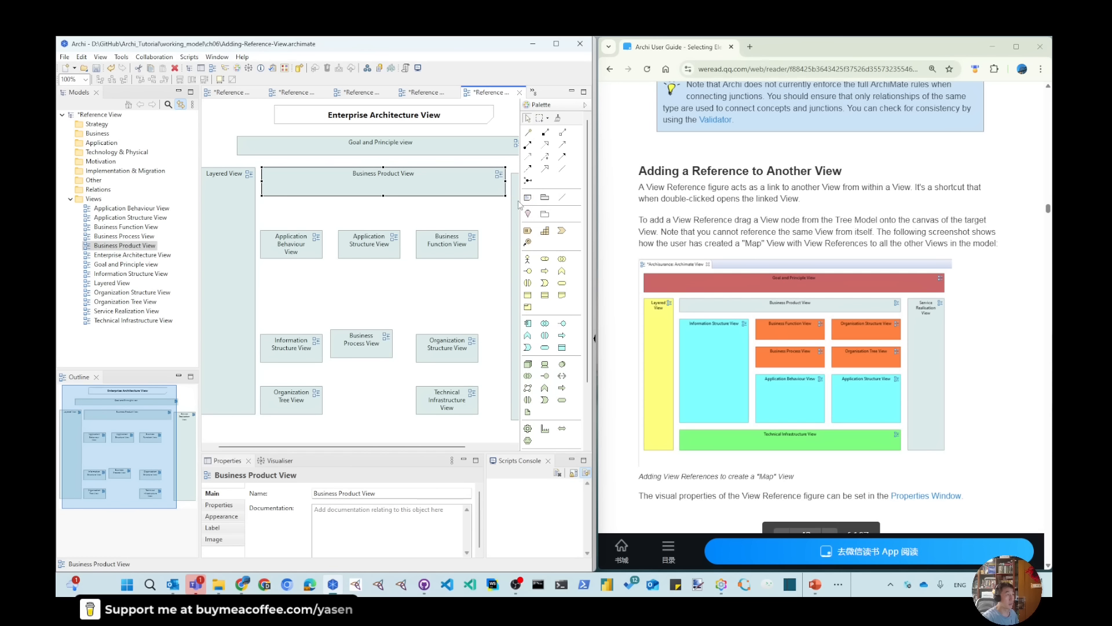
click(514, 202)
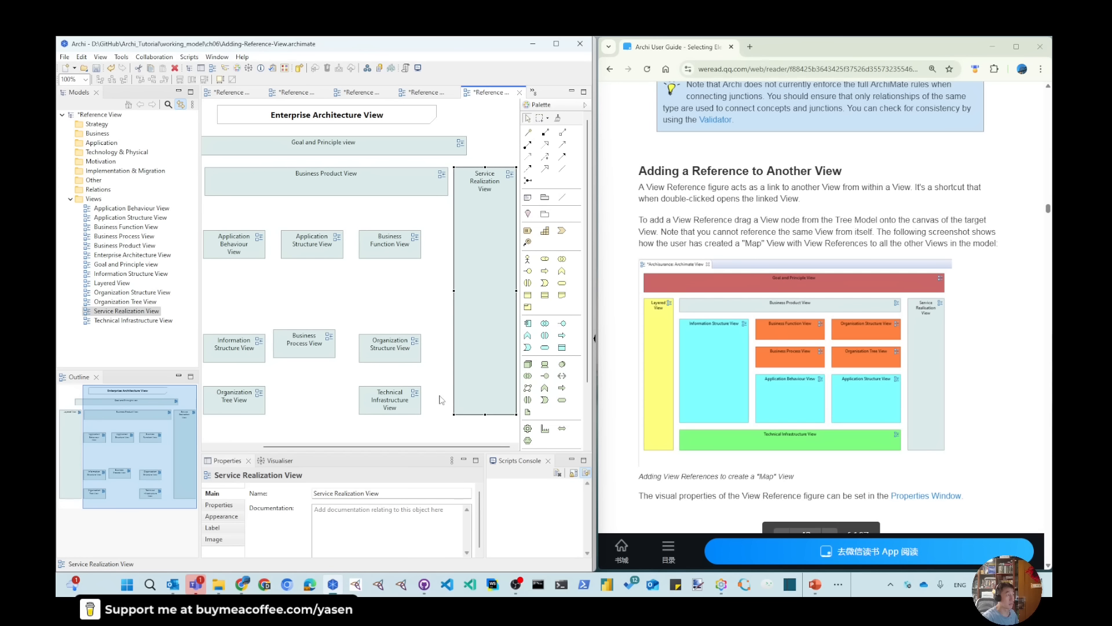
Step: Move the Application Behaviour View reference aside and stretch Information Structure View into a tall column beneath Business Product View, beside Layered View
drag(401, 447, 363, 448)
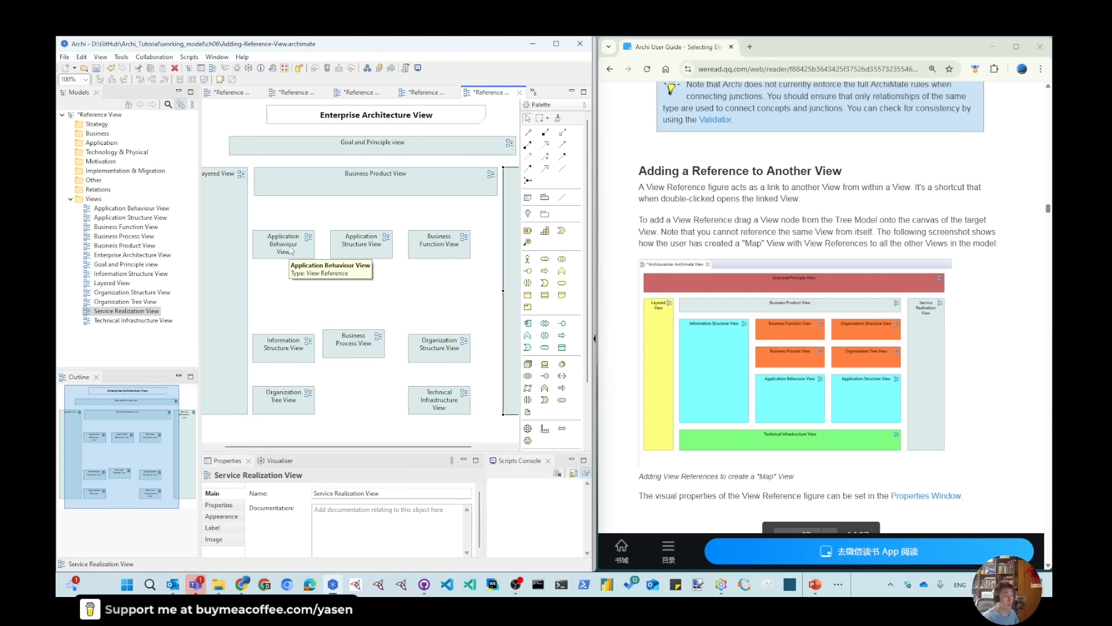
drag(291, 250, 423, 306)
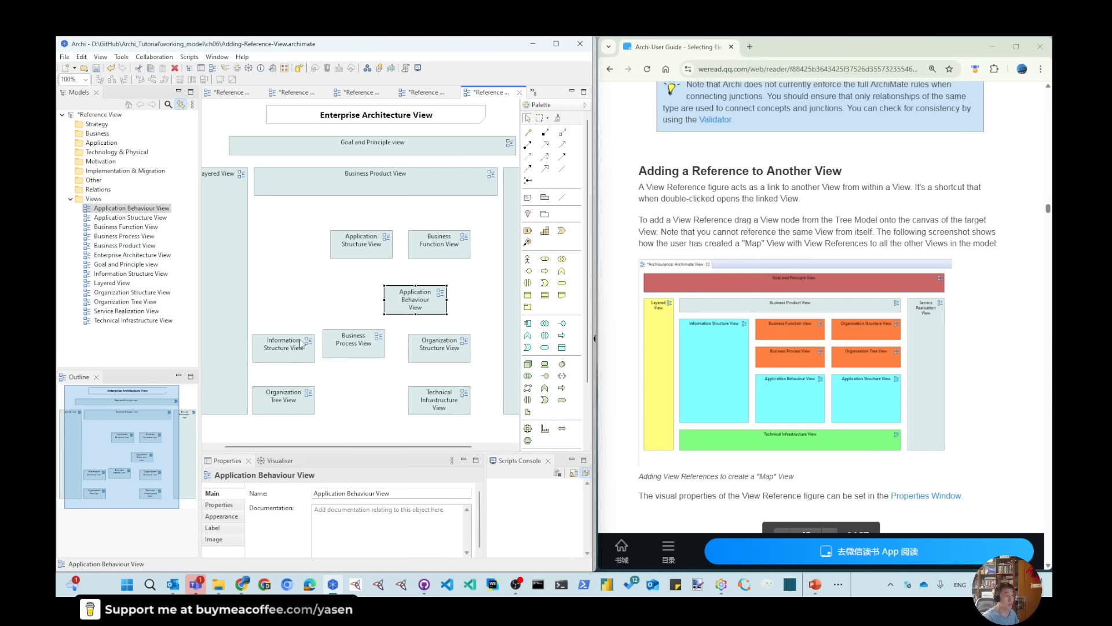
drag(300, 342, 285, 367)
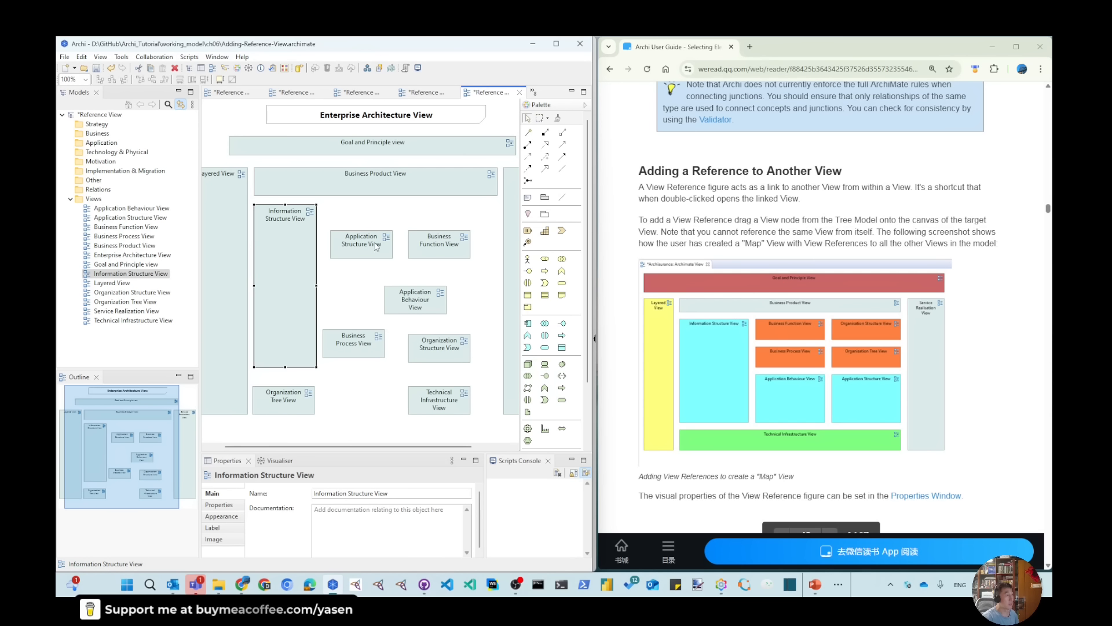
Step: Move Application Structure View aside, then line up Business Function View and Organization Structure View beside Information Structure View and widen both
drag(376, 246, 371, 298)
drag(444, 254, 364, 234)
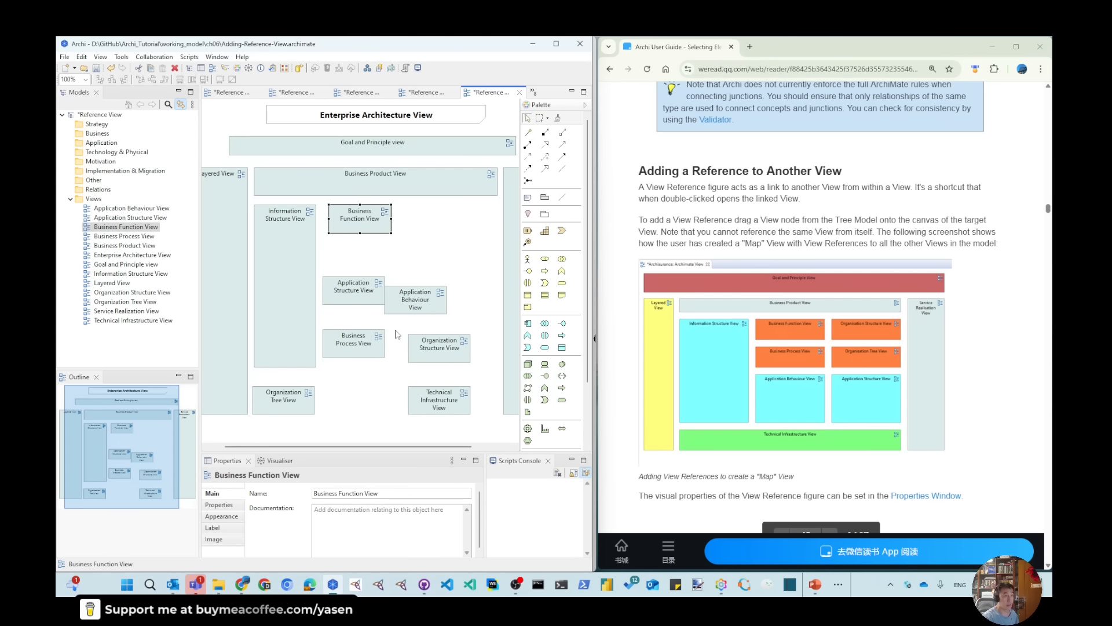
drag(440, 354, 456, 231)
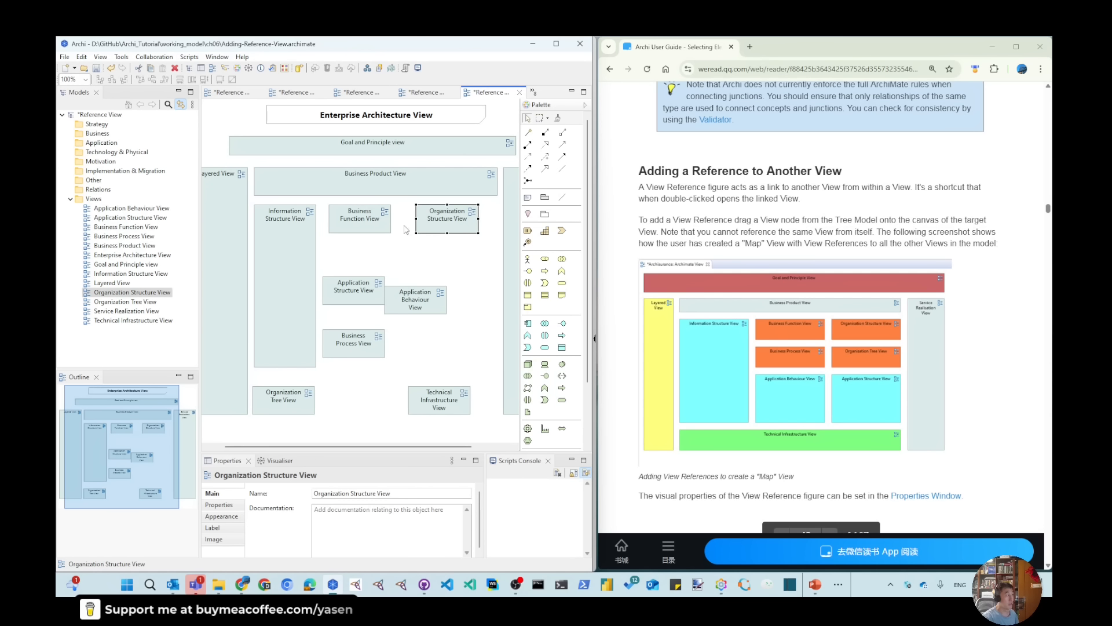
shift+click(382, 225)
drag(391, 219, 408, 222)
click(410, 255)
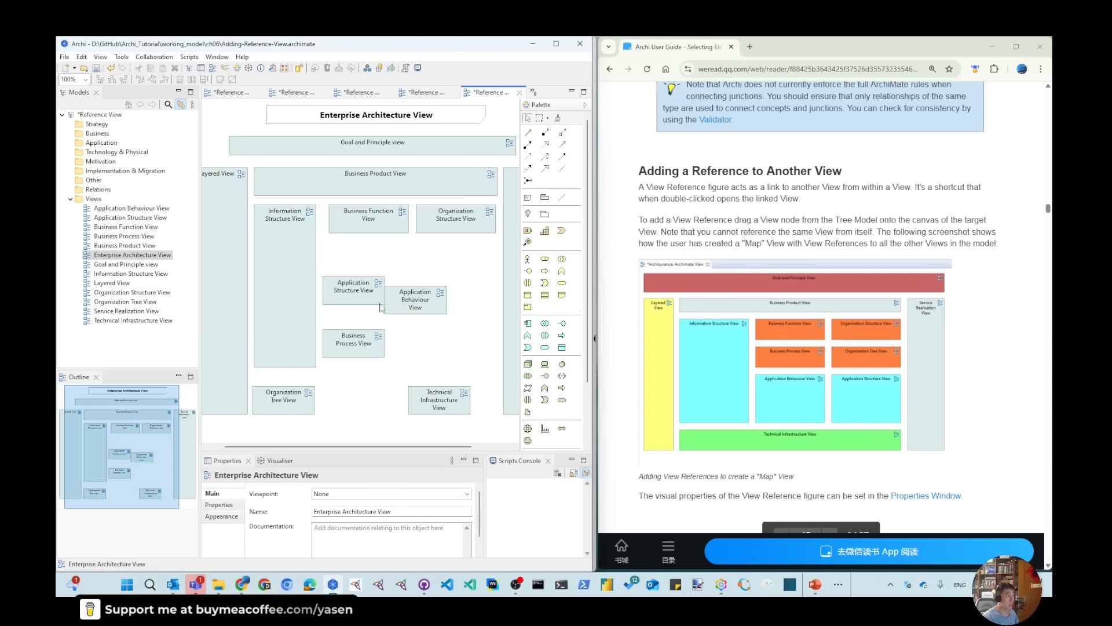
Step: Arrange the Business Process View and Organization Tree View references in a second row and match their size to Business Function View
drag(381, 303, 461, 348)
drag(354, 340, 356, 251)
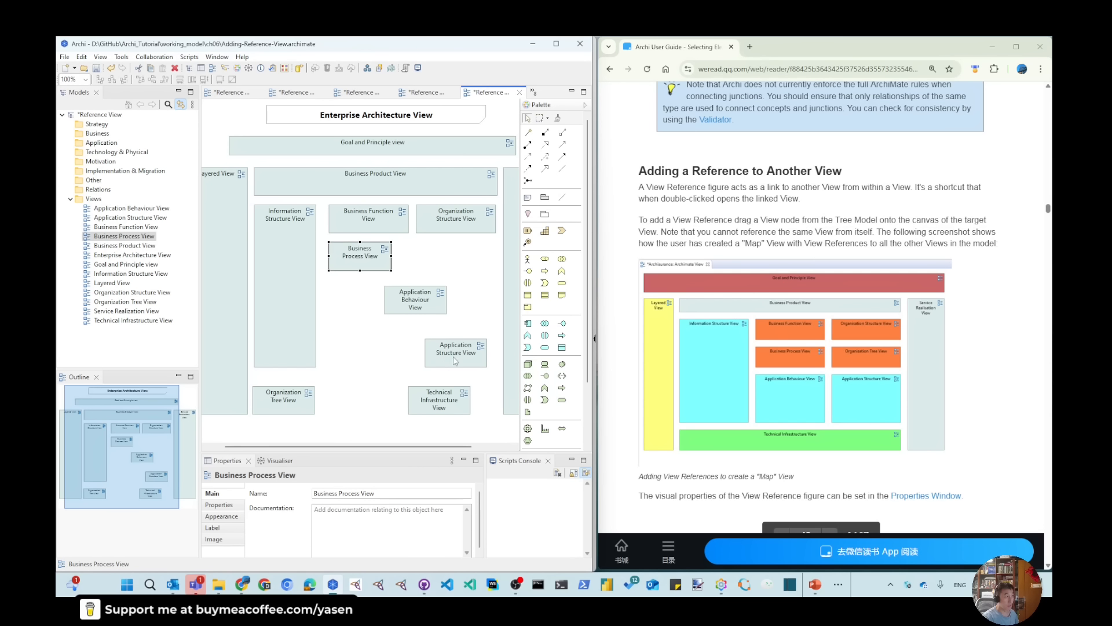
drag(282, 400, 446, 256)
ctrl+click(366, 258)
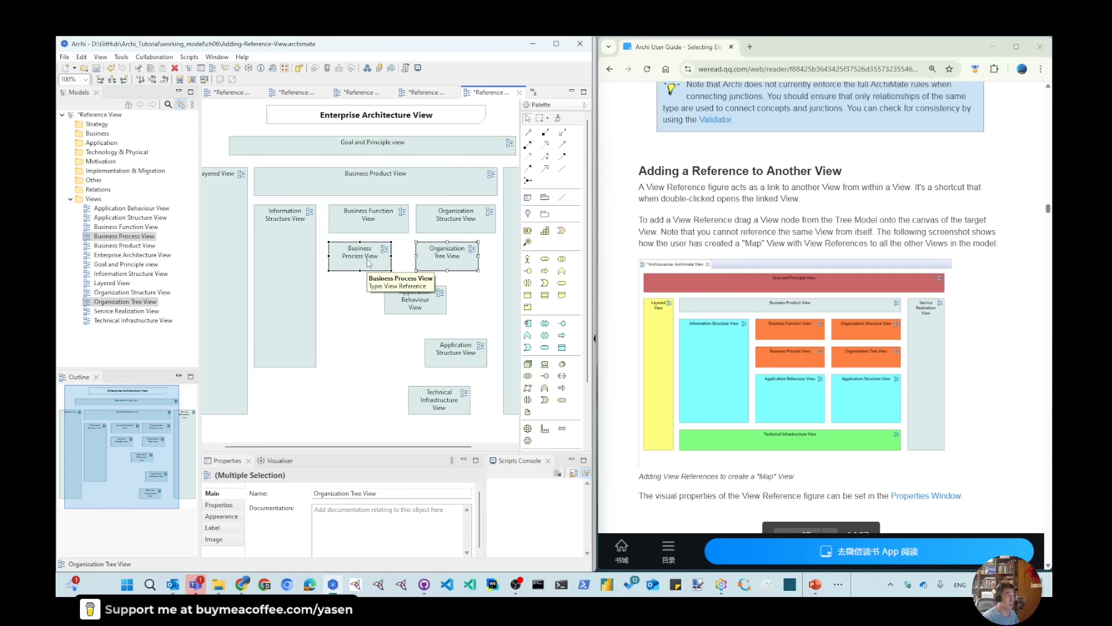
ctrl+click(368, 219)
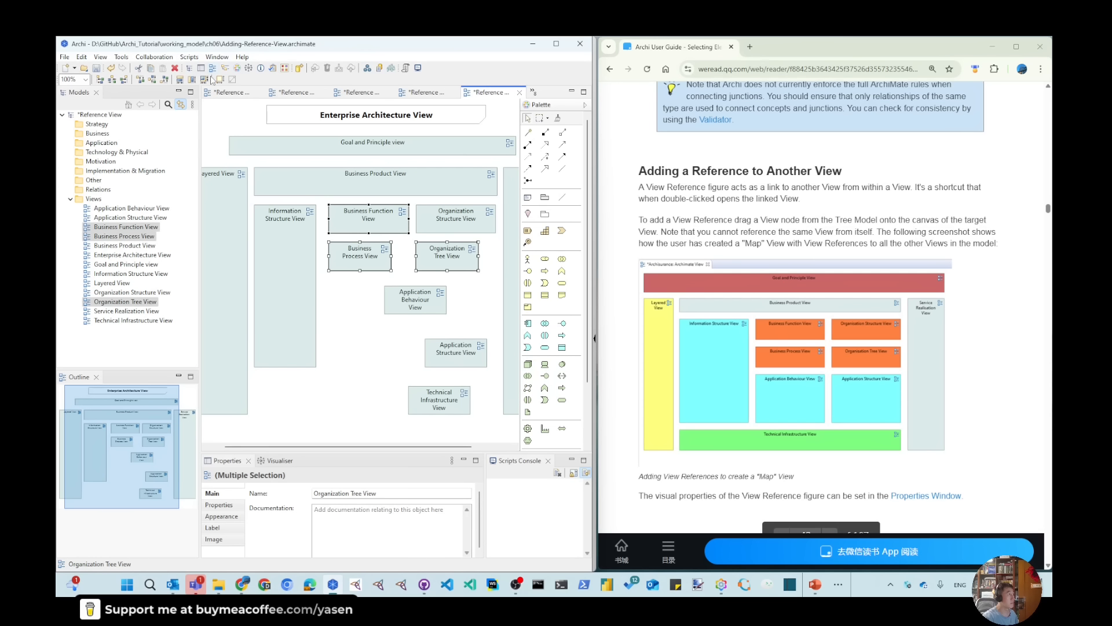
click(232, 79)
click(356, 321)
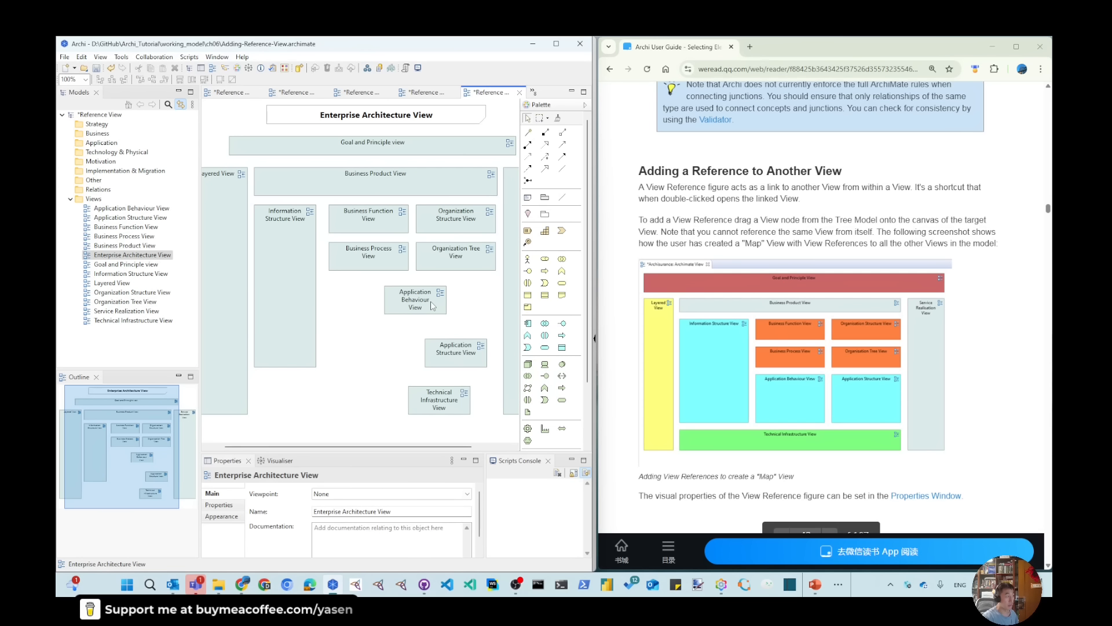
Step: Place the Application Behaviour View and Application Structure View references in a third row and match their size to Business Process View
click(431, 305)
drag(432, 305, 375, 297)
drag(457, 353, 446, 290)
shift+click(376, 294)
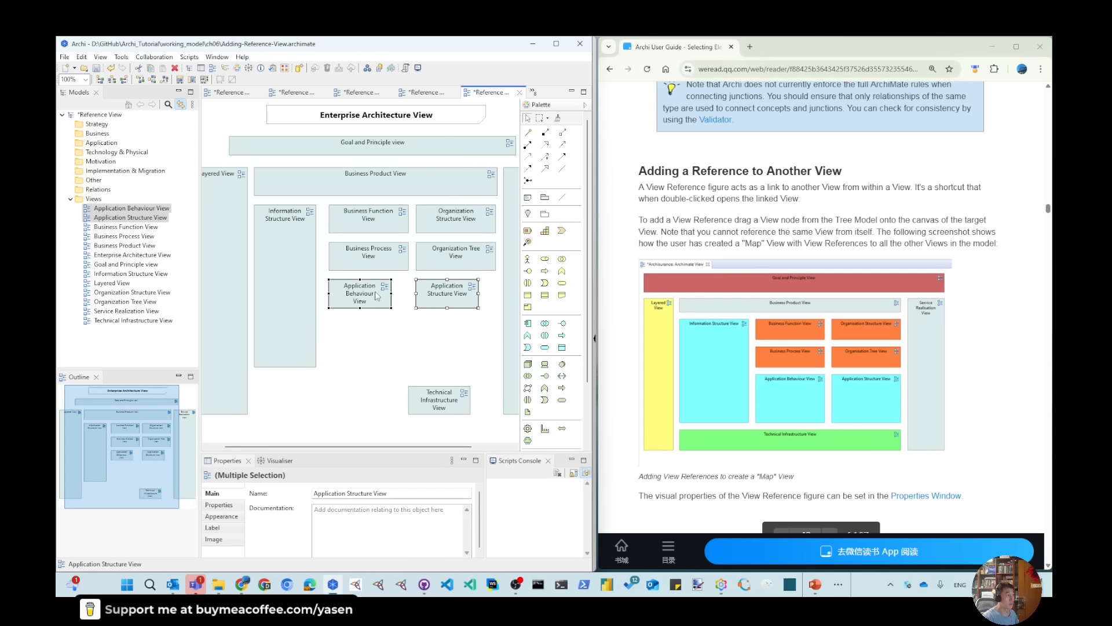
shift+click(369, 258)
click(197, 79)
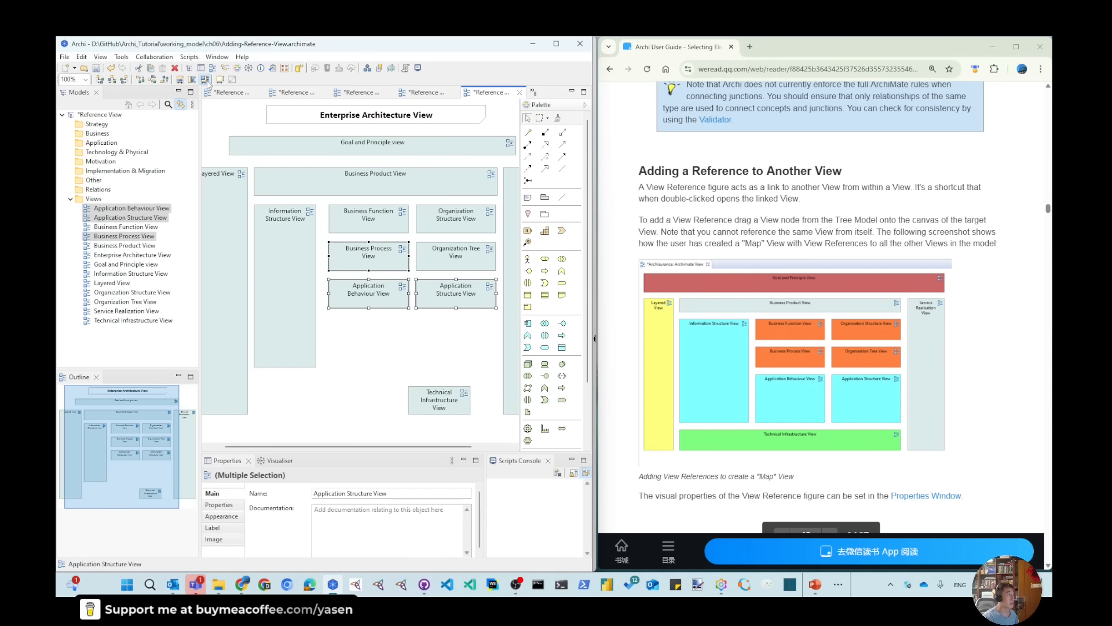
click(383, 302)
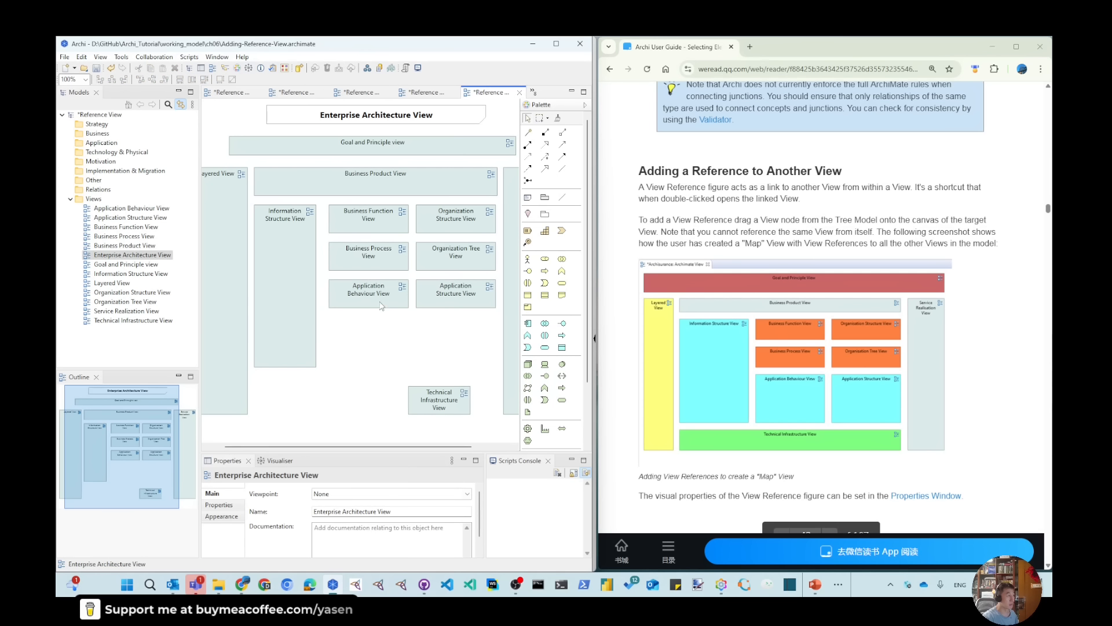
Step: Extend both application references down level with Information Structure View and shape Technical Infrastructure View into a wide bar along the map's base
shift+click(461, 304)
drag(369, 308, 368, 366)
drag(456, 413, 496, 394)
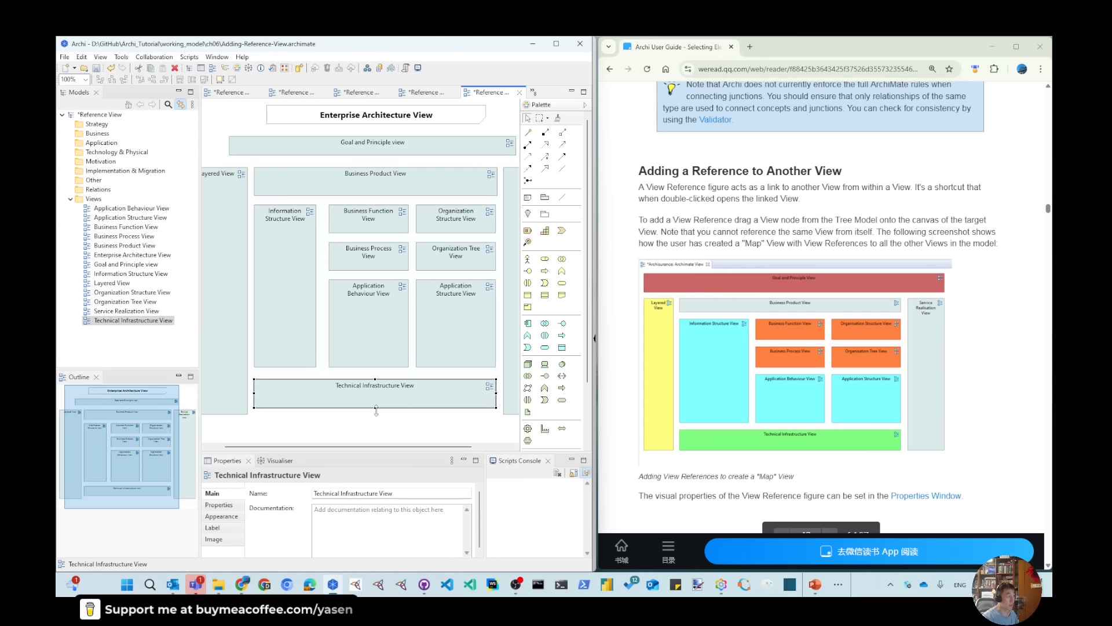
drag(377, 408, 376, 415)
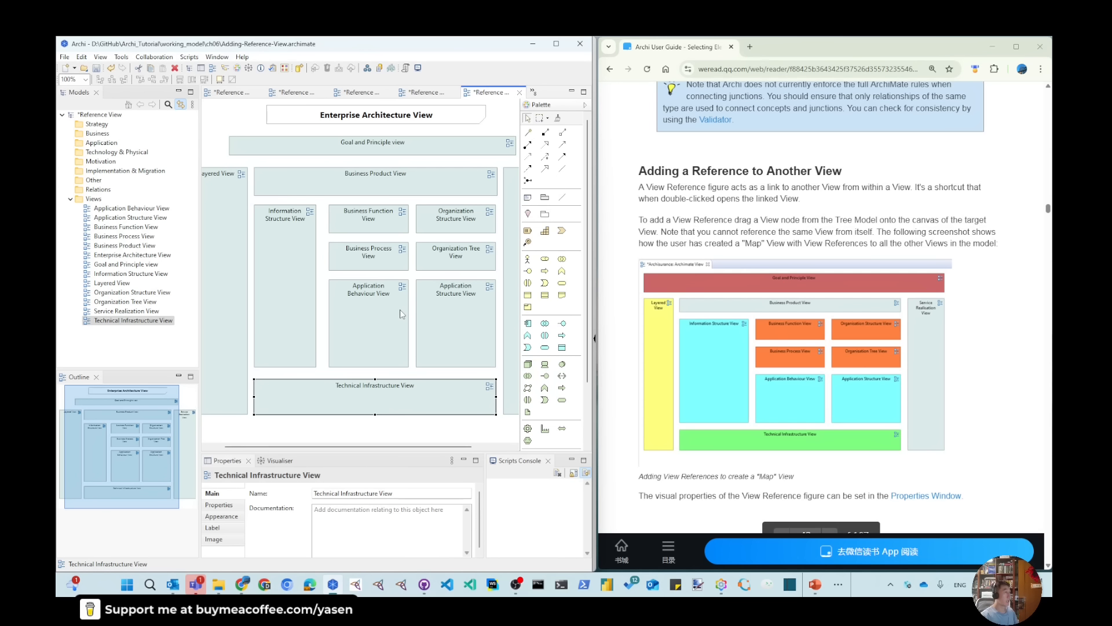
Step: Heighten the Goal and Principle view bar, widen it to span from Layered View to Service Realization View, and save the model
ctrl+scroll(401, 314, down, 1)
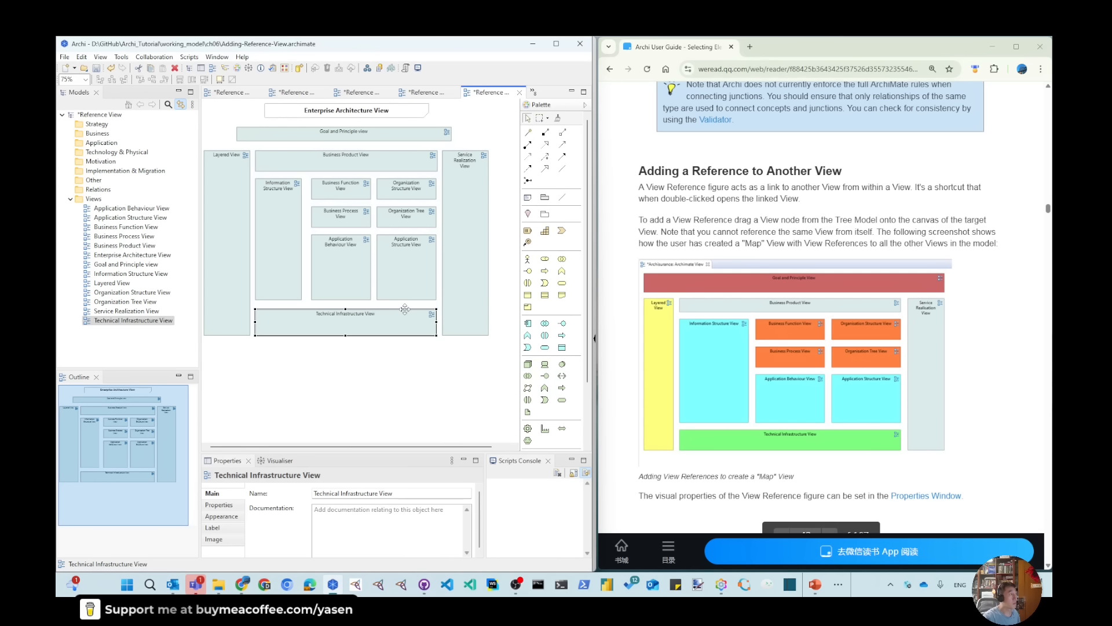
click(345, 137)
drag(343, 141, 343, 145)
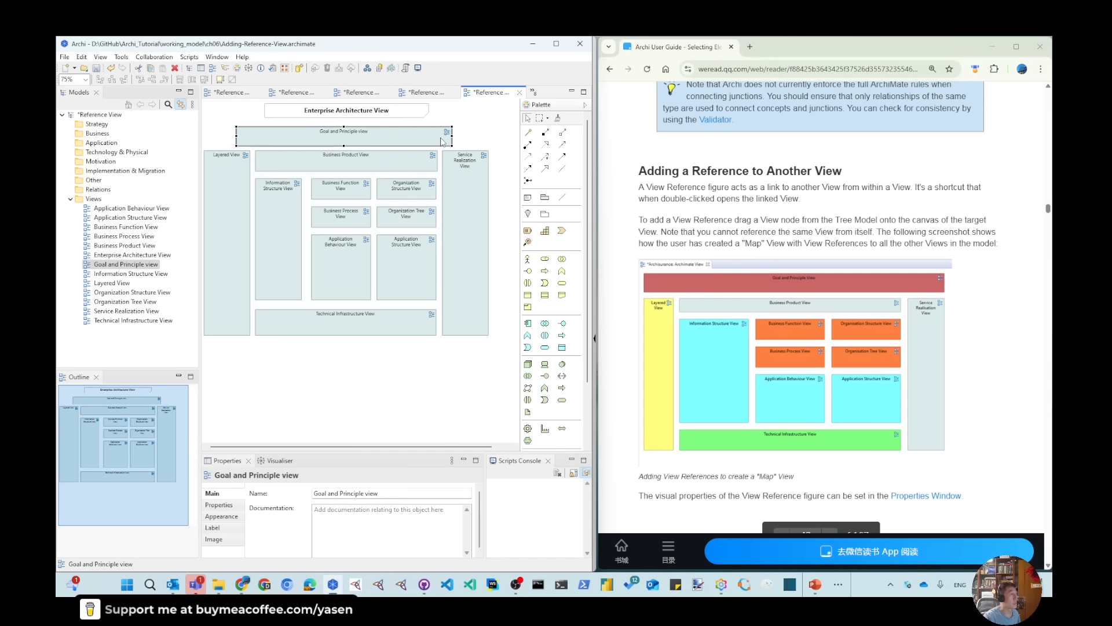
drag(453, 136, 489, 139)
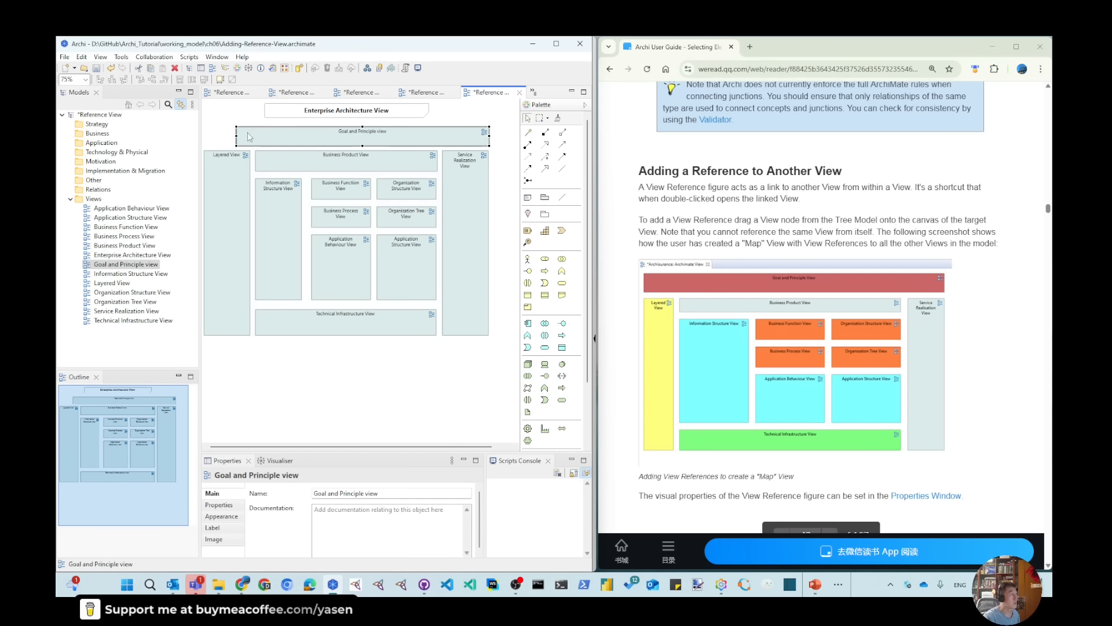
drag(235, 137, 204, 149)
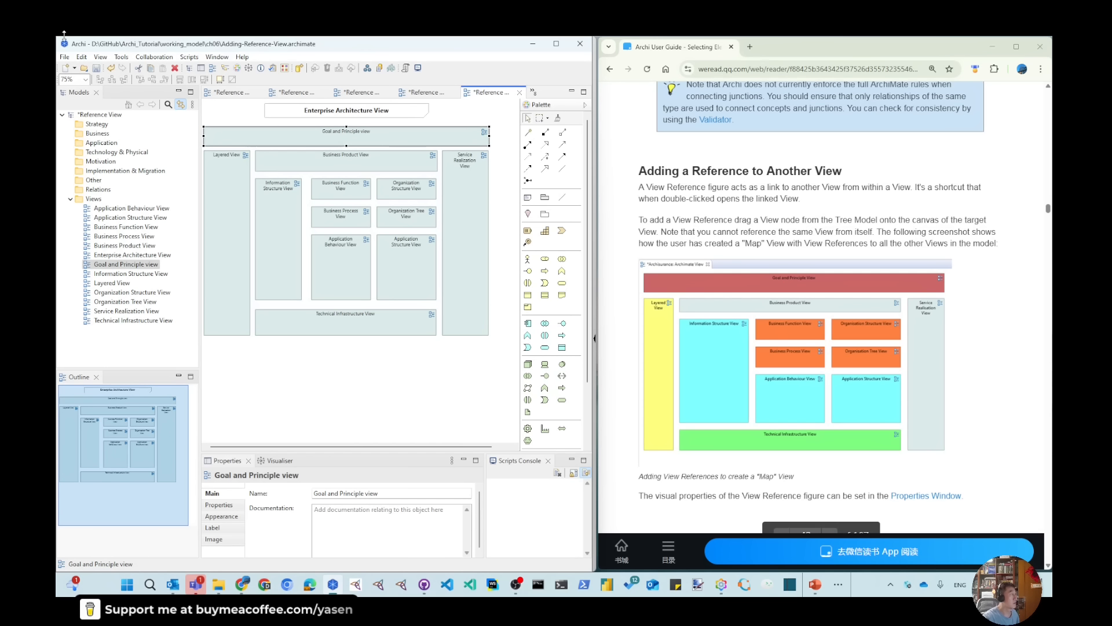
click(96, 69)
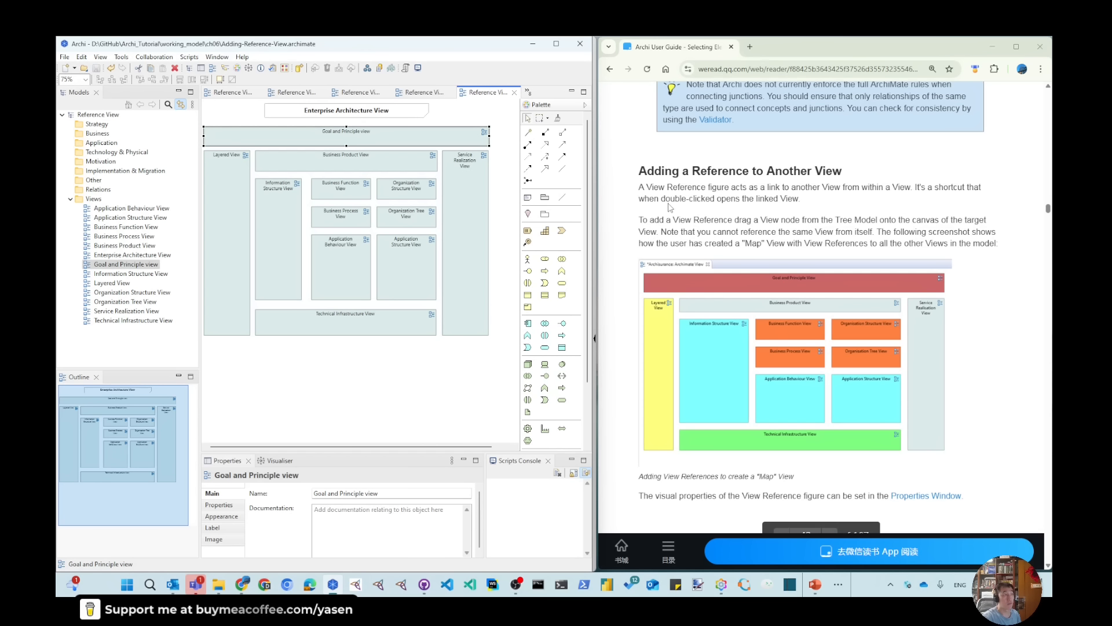
Step: Add an Enterprise Architecture View reference to Service Realization View, follow it back to the map, and save the model
double_click(480, 213)
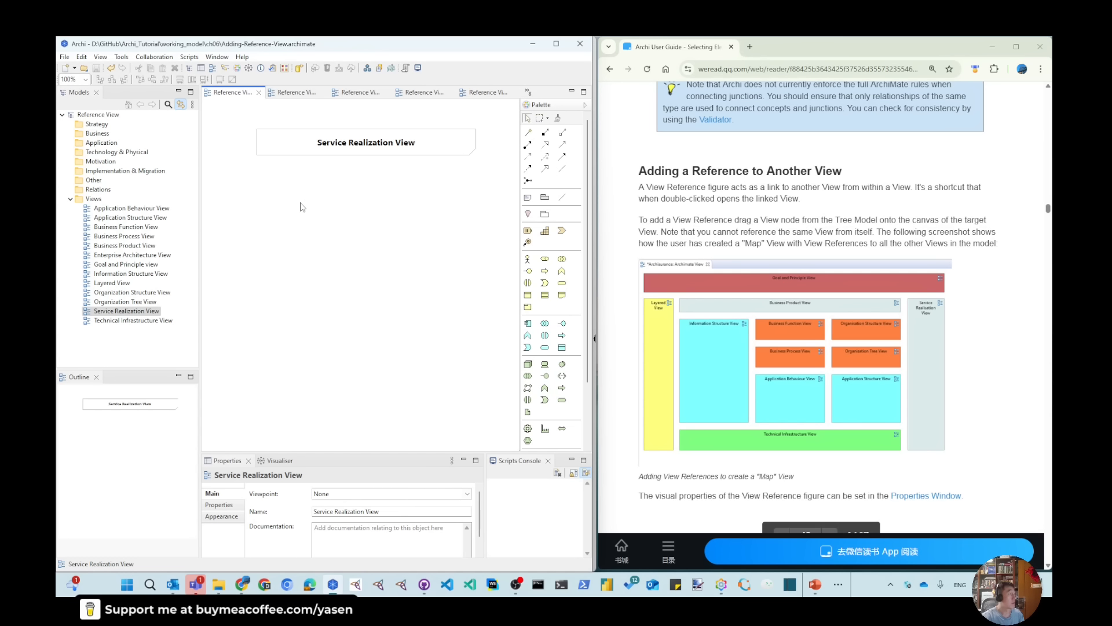
drag(132, 255, 453, 166)
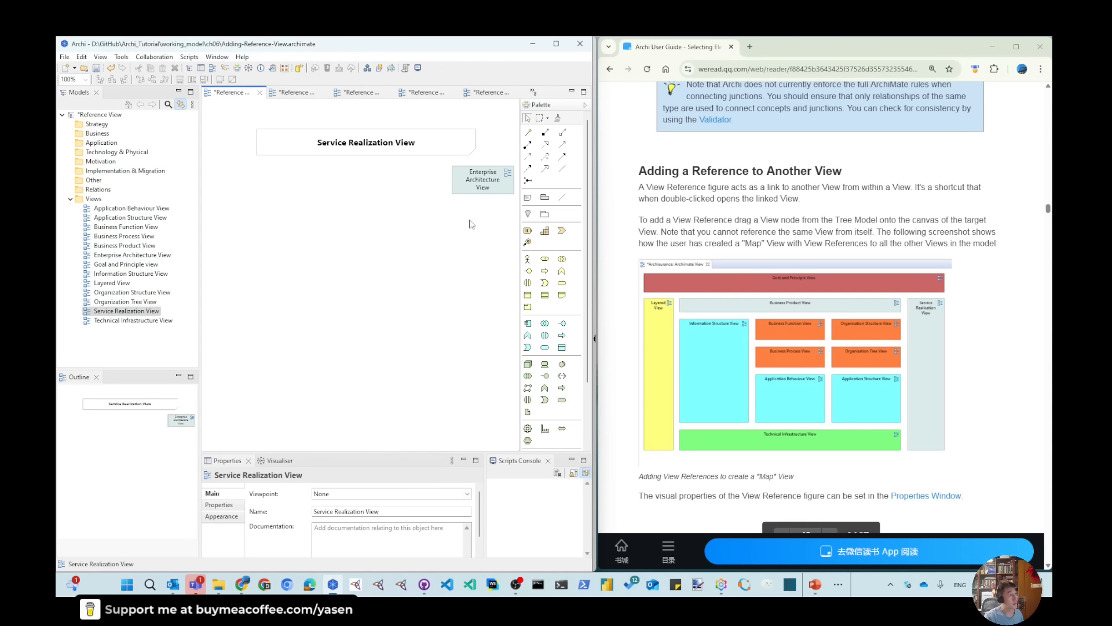
double_click(481, 184)
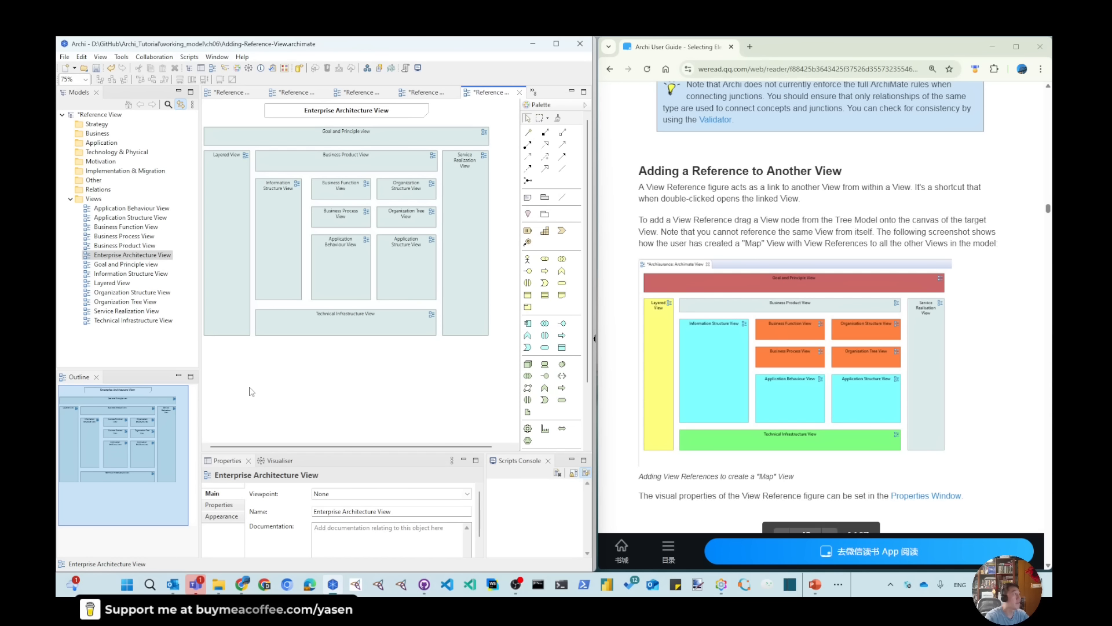
click(97, 68)
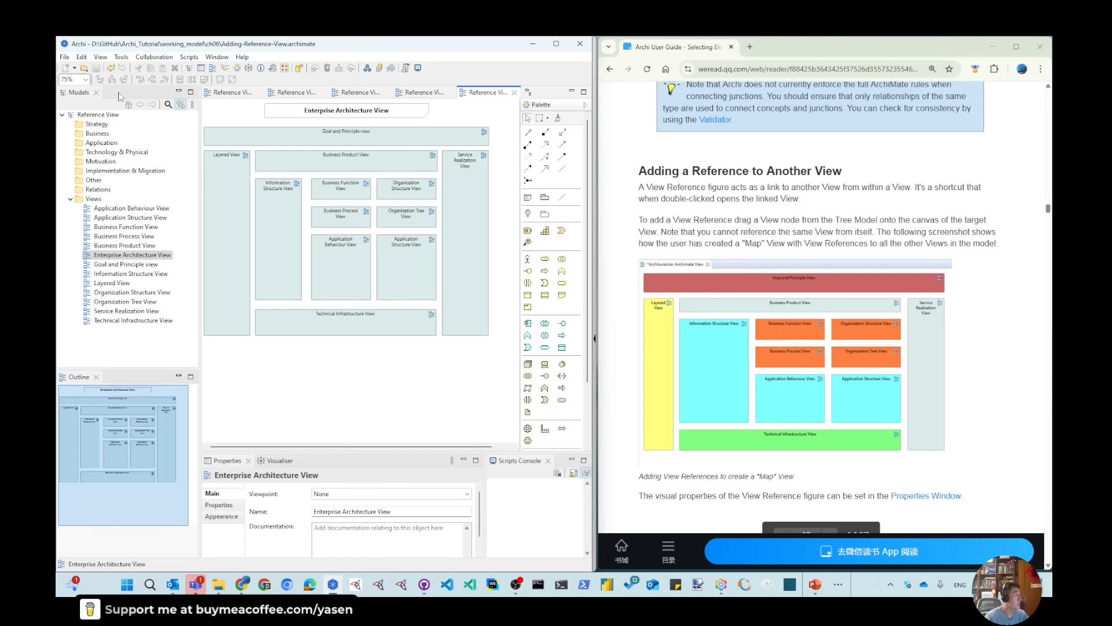
Step: Open Application Behaviour View from the map, add an Enterprise Architecture View reference, follow it back, and save the model
click(351, 257)
double_click(350, 258)
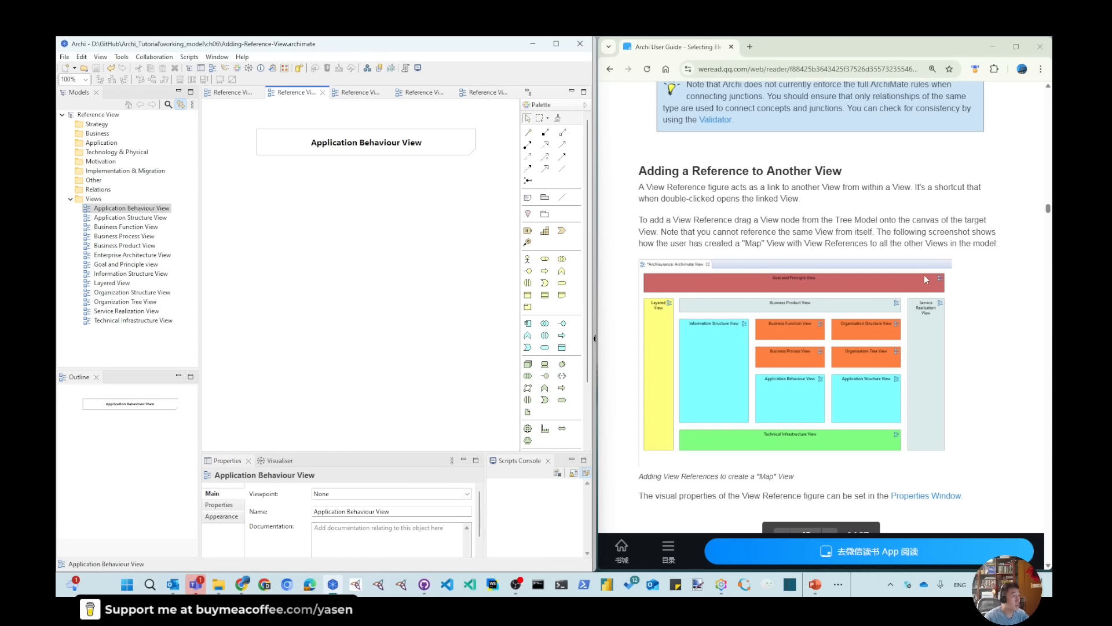
scroll(836, 280, down, 3)
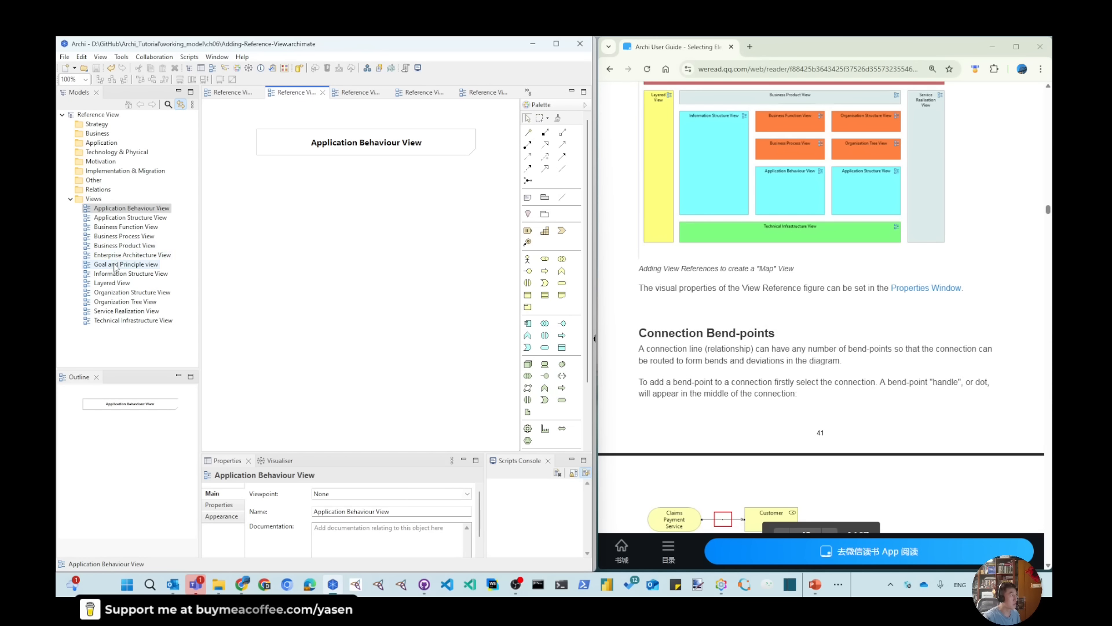
drag(132, 255, 450, 165)
double_click(461, 184)
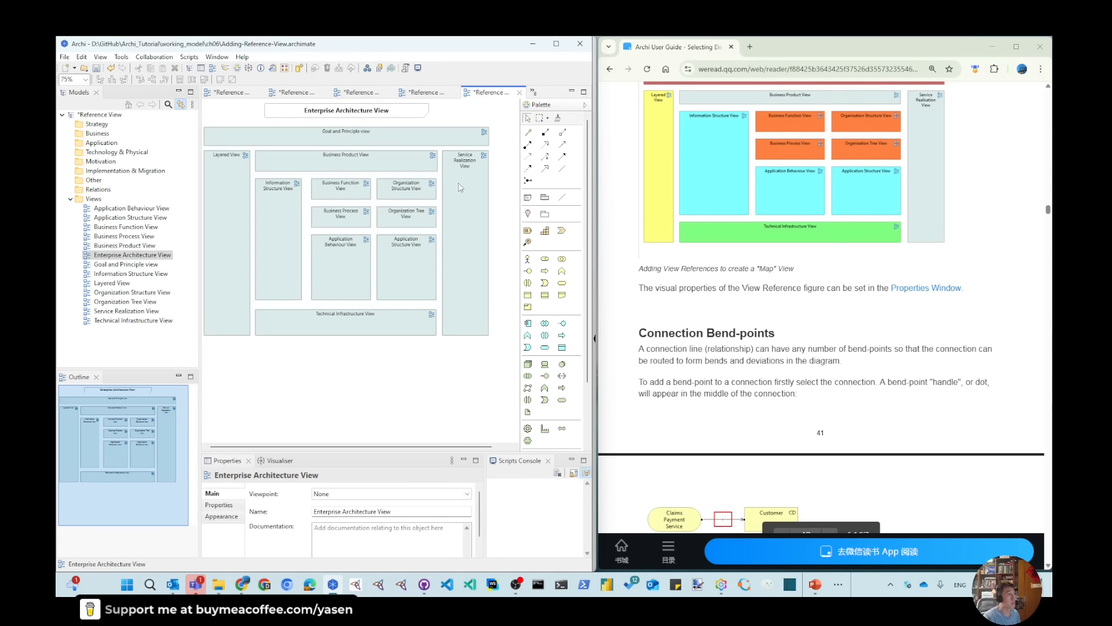
click(98, 68)
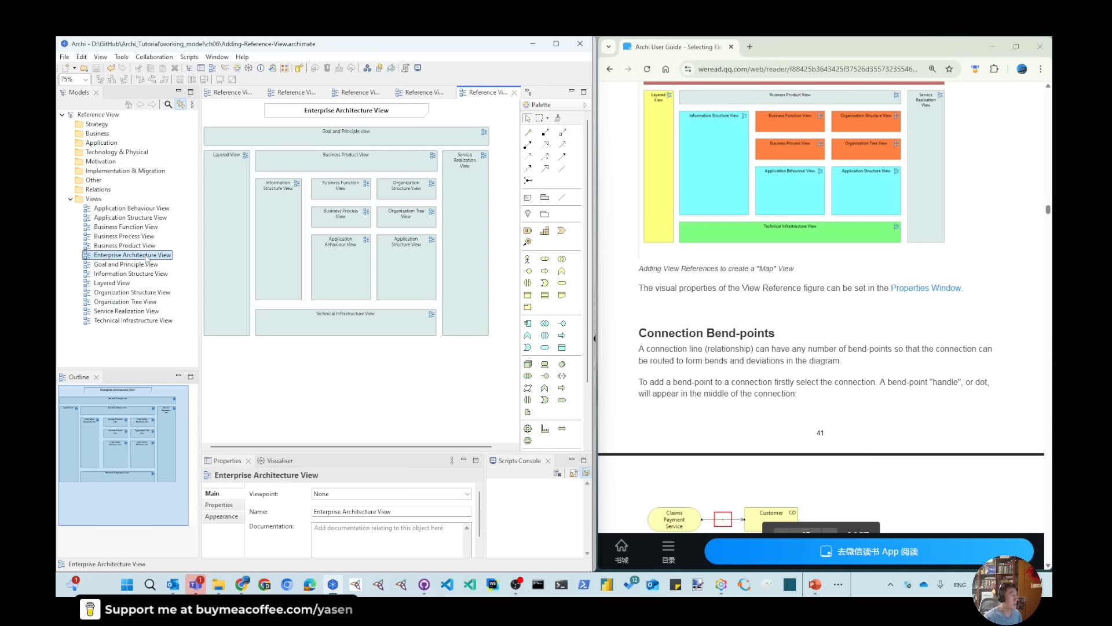
Step: Look at Layered View, then reopen Application Behaviour View and copy its Enterprise Architecture View reference
double_click(224, 233)
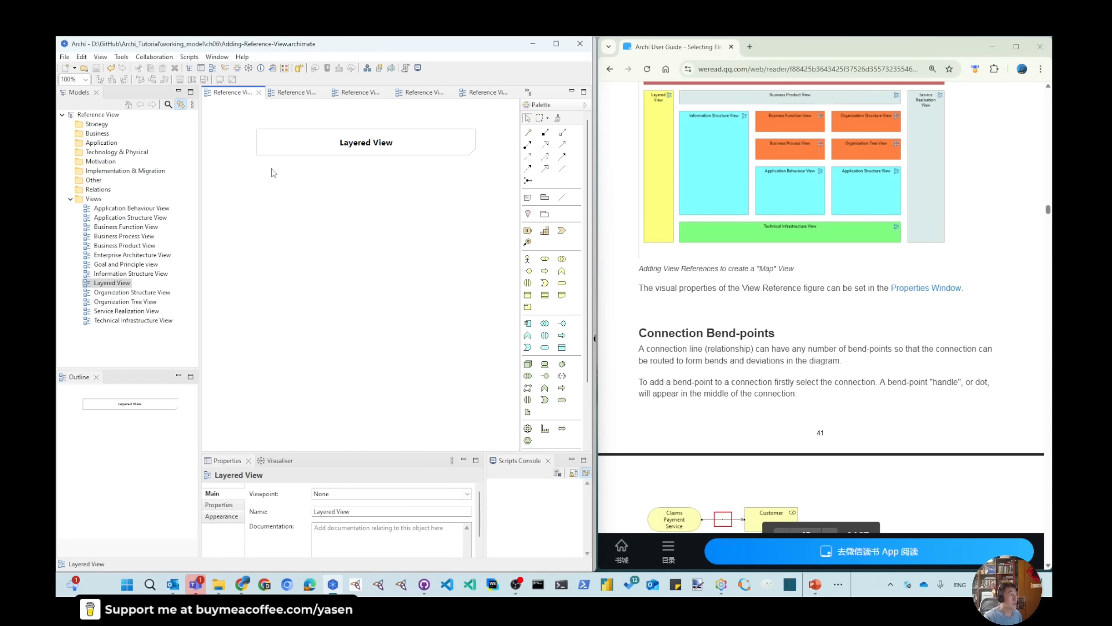
double_click(132, 208)
click(503, 180)
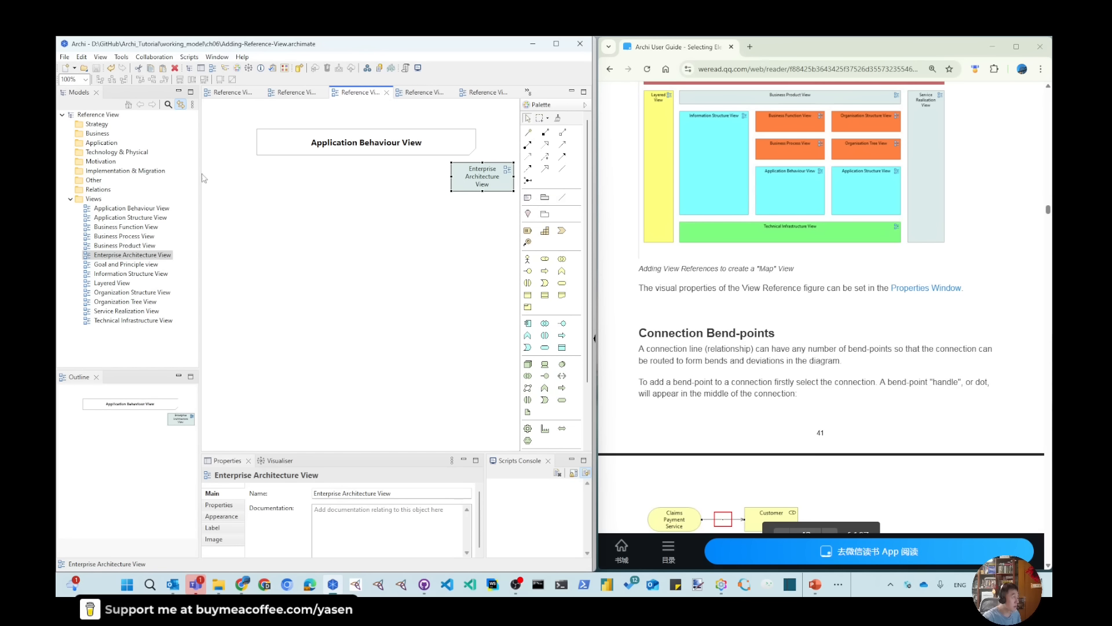
click(132, 208)
click(390, 206)
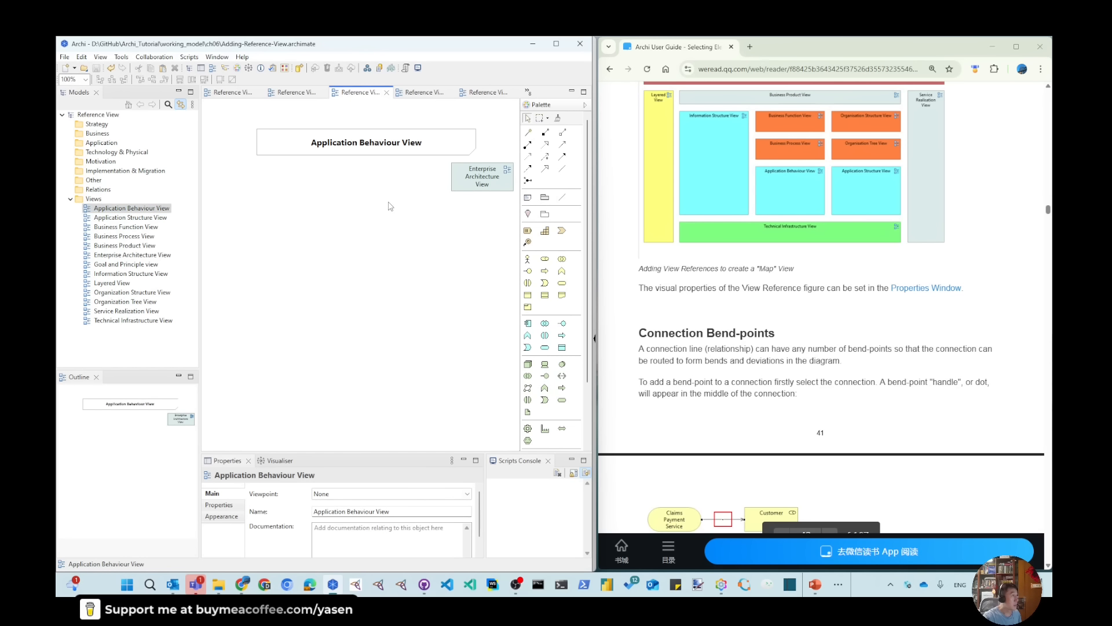
Step: Paste the copied Enterprise Architecture View reference into Application Structure View, Business Function View and Business Process View
double_click(130, 218)
key(ctrl+v)
double_click(122, 227)
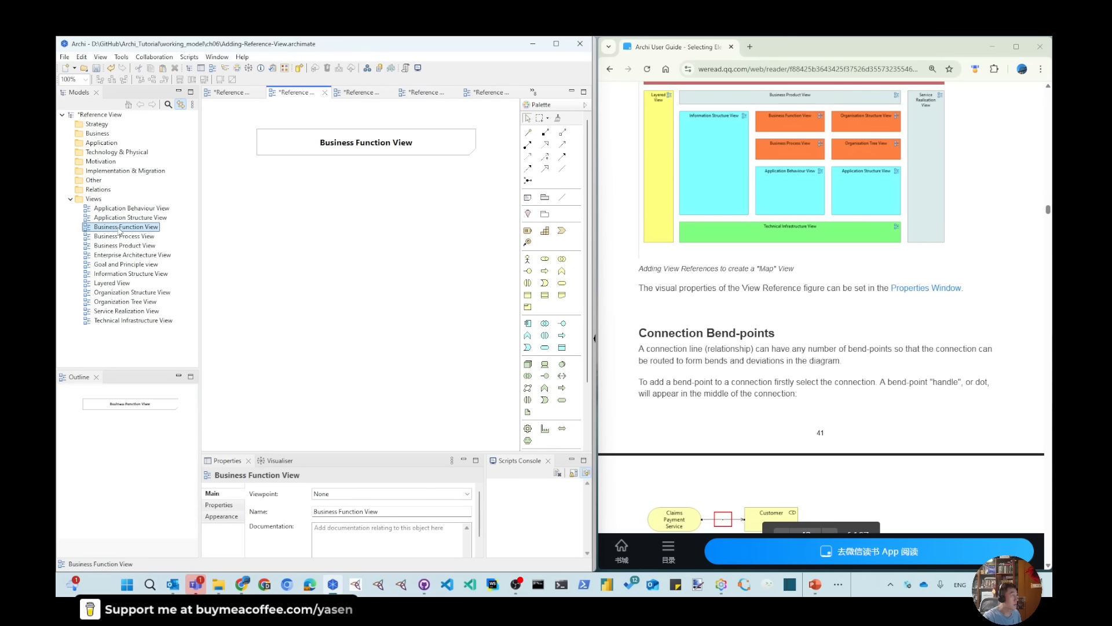
key(ctrl+v)
double_click(119, 236)
key(ctrl+v)
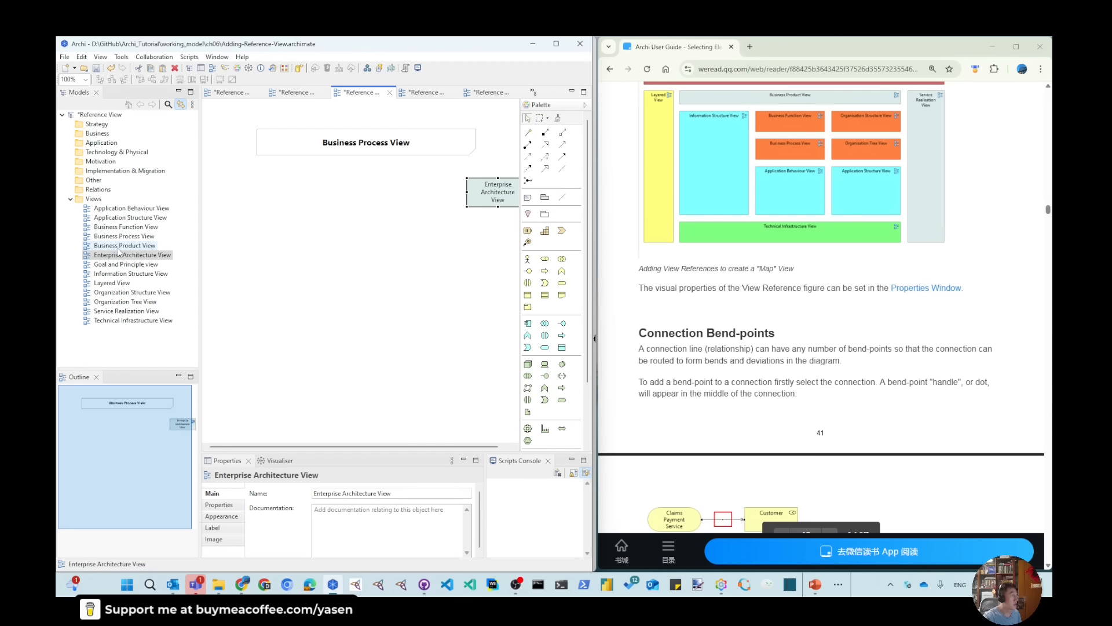
Step: Paste the copied Enterprise Architecture View reference into Business Product View and Goal and Principle view
double_click(119, 245)
key(ctrl+v)
double_click(121, 264)
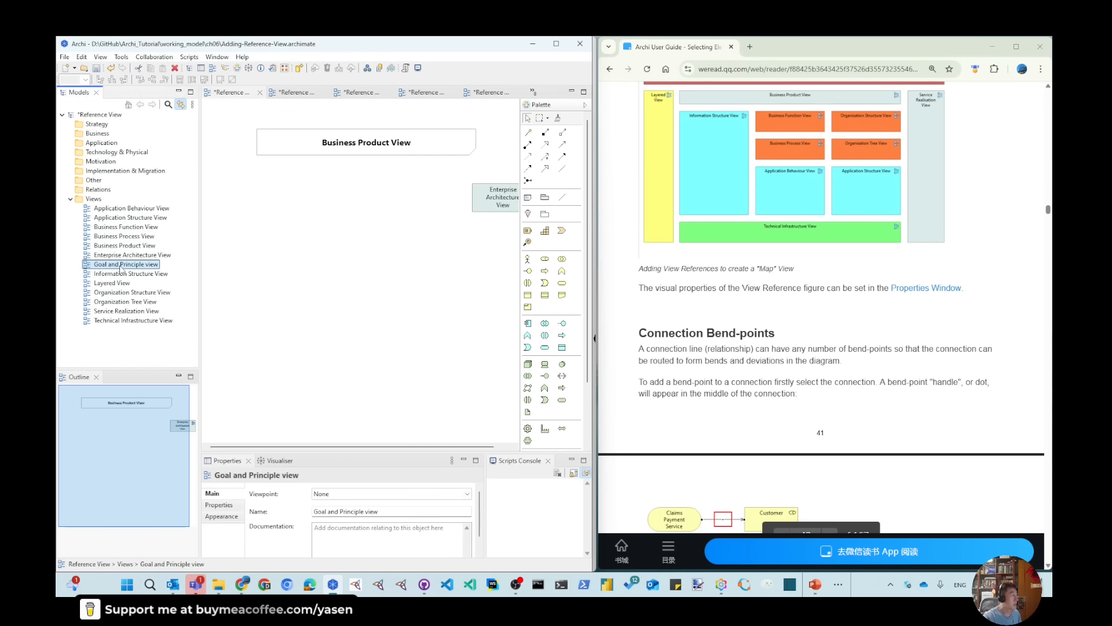
key(ctrl+v)
Step: Paste the Enterprise Architecture View reference into Information Structure View and Layered View, placing each just below the title's right end
double_click(122, 274)
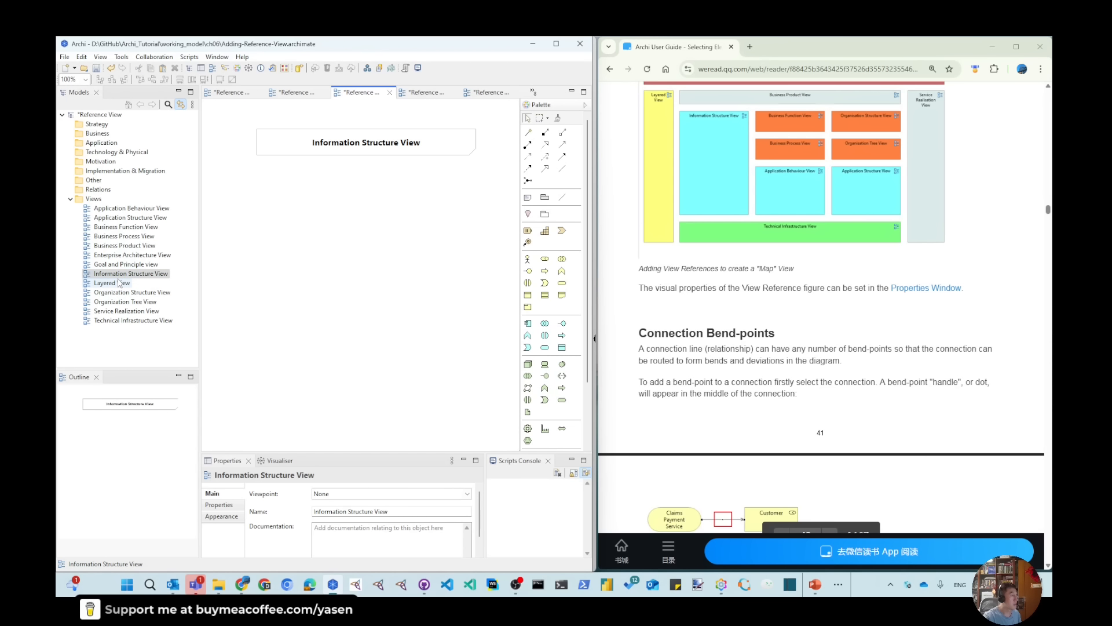
key(ctrl+v)
drag(462, 296, 478, 173)
double_click(111, 284)
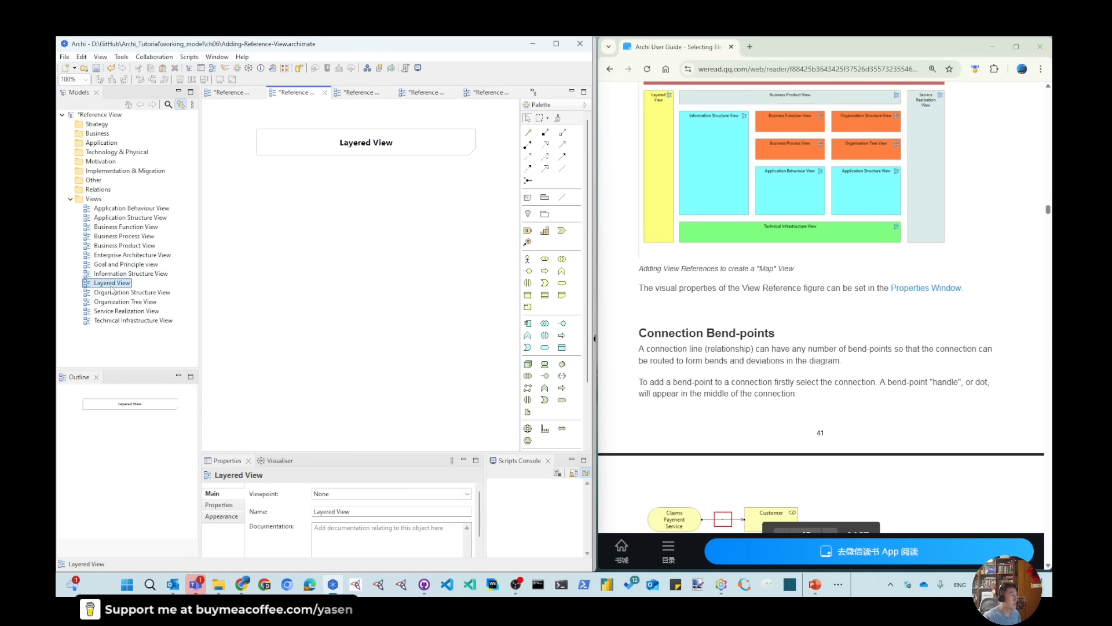
key(ctrl+v)
drag(453, 298, 477, 173)
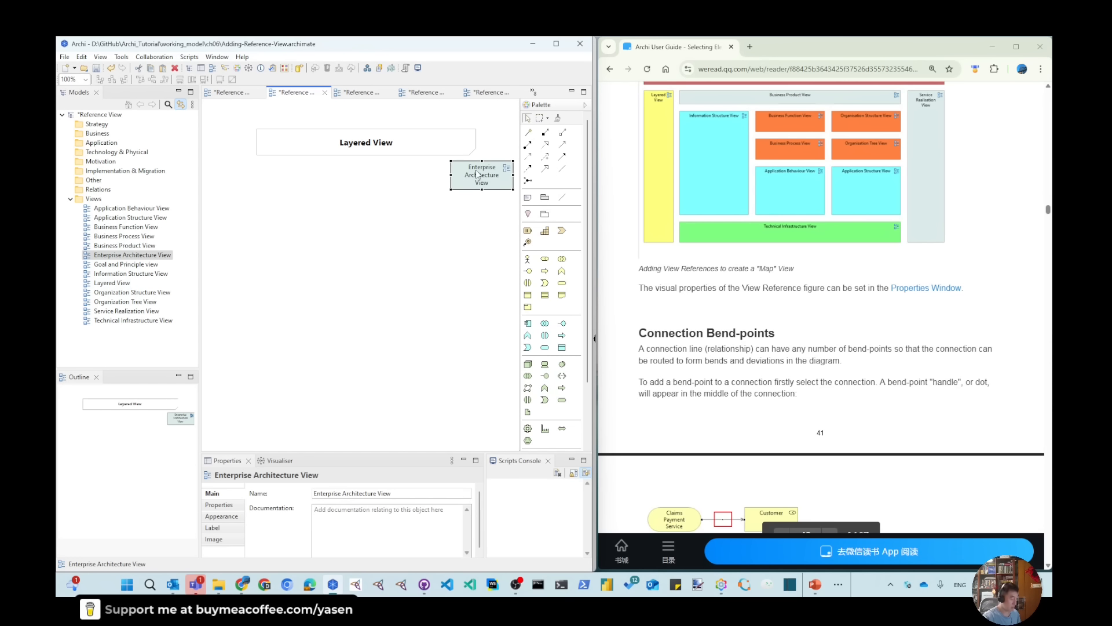
Step: Paste the Enterprise Architecture View reference into Organization Structure View and Organization Tree View
double_click(123, 293)
key(ctrl+v)
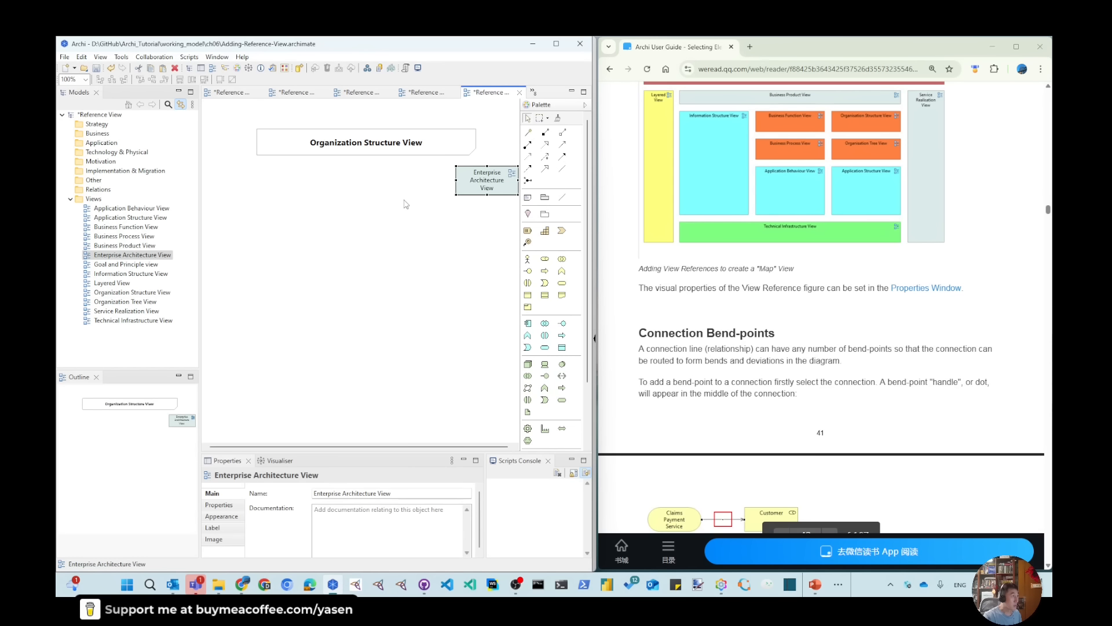
double_click(125, 302)
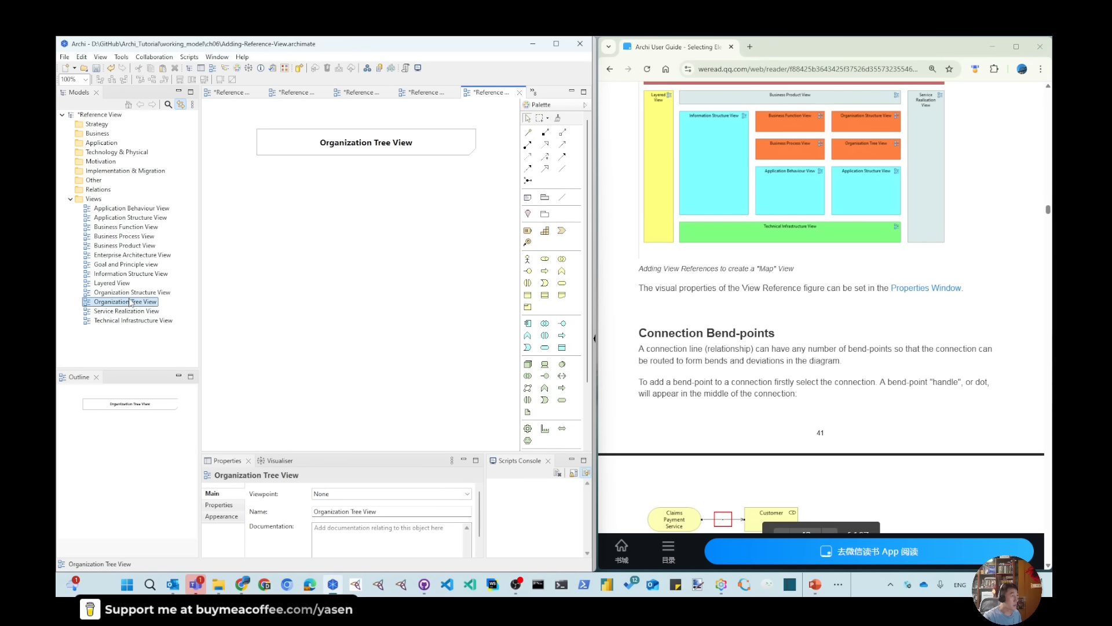
key(ctrl+v)
Step: Check Service Realization View, and paste the Enterprise Architecture View reference into Technical Infrastructure View
click(121, 312)
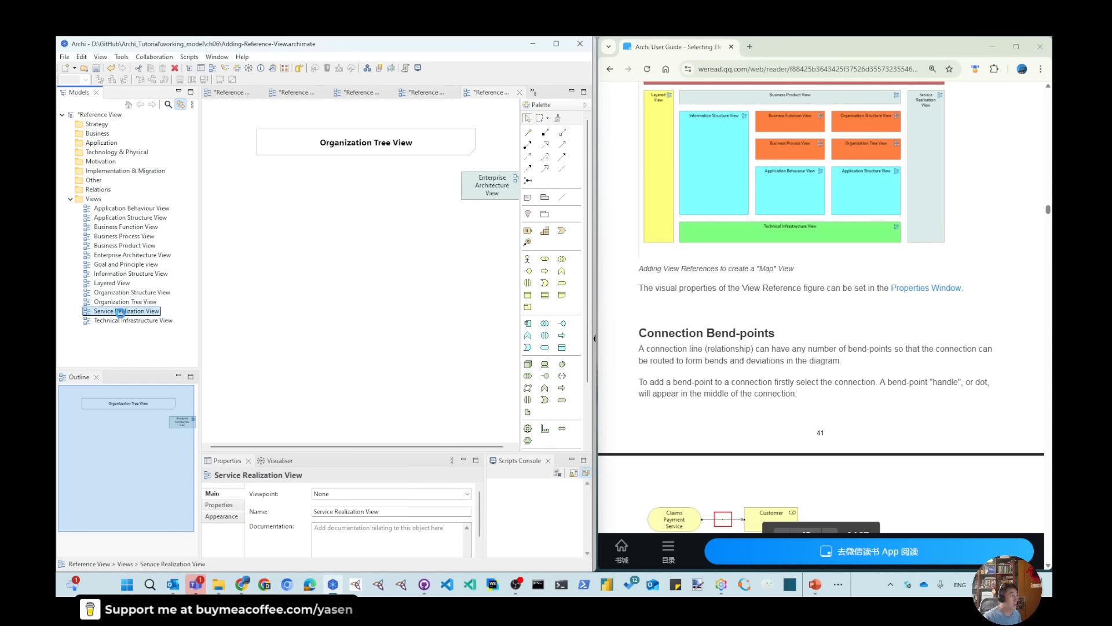
double_click(121, 312)
double_click(134, 320)
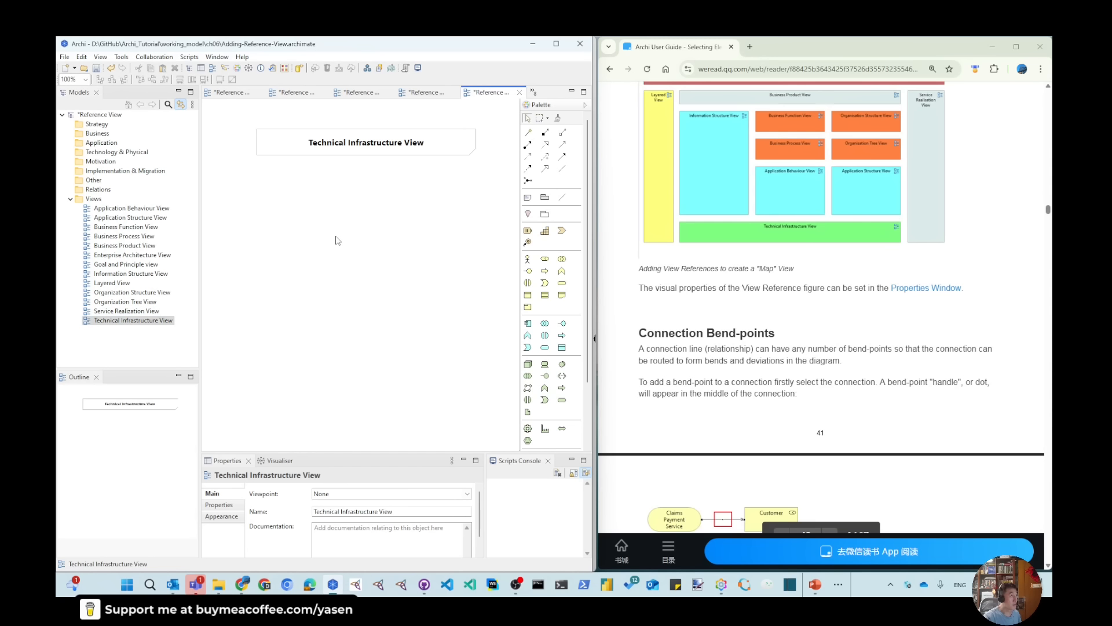
key(ctrl+v)
Step: Move the pasted reference in Goal and Principle view to just below the title's right end, and save the model
click(106, 275)
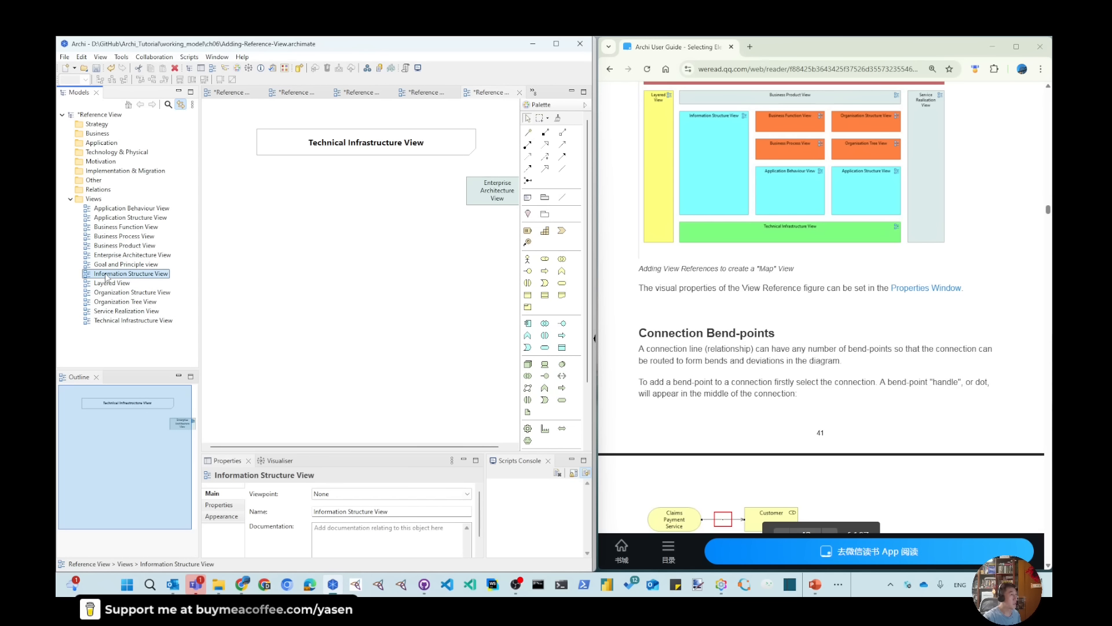
double_click(118, 264)
drag(444, 295, 479, 178)
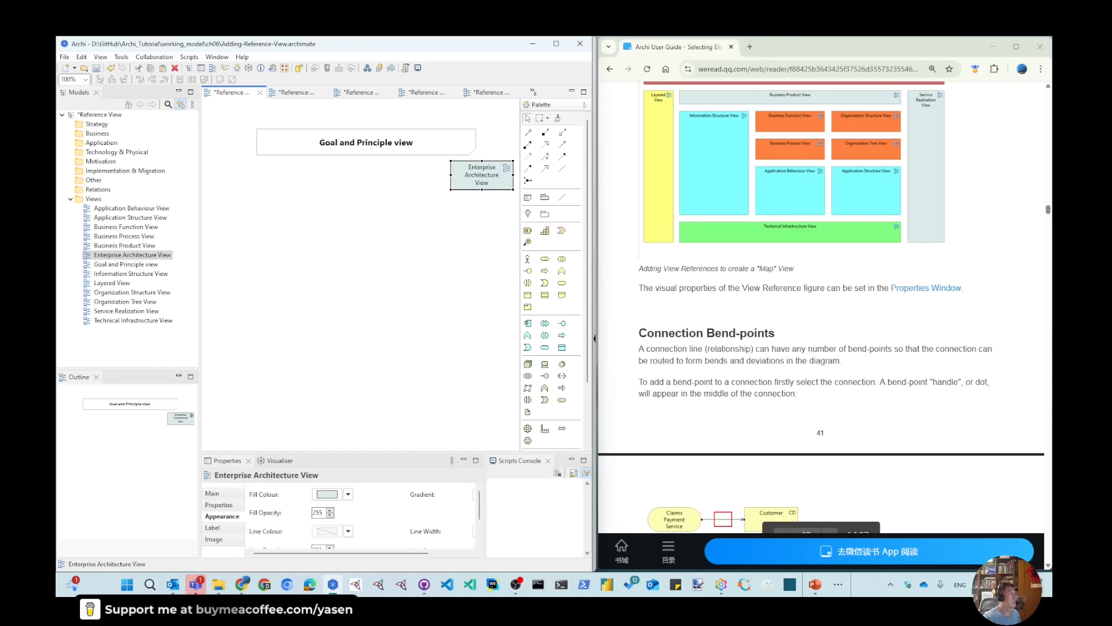
click(85, 68)
click(581, 322)
click(96, 68)
Step: Test the links by following references between the Enterprise Architecture View map and Business Product View and Application Behaviour View
double_click(469, 173)
double_click(337, 166)
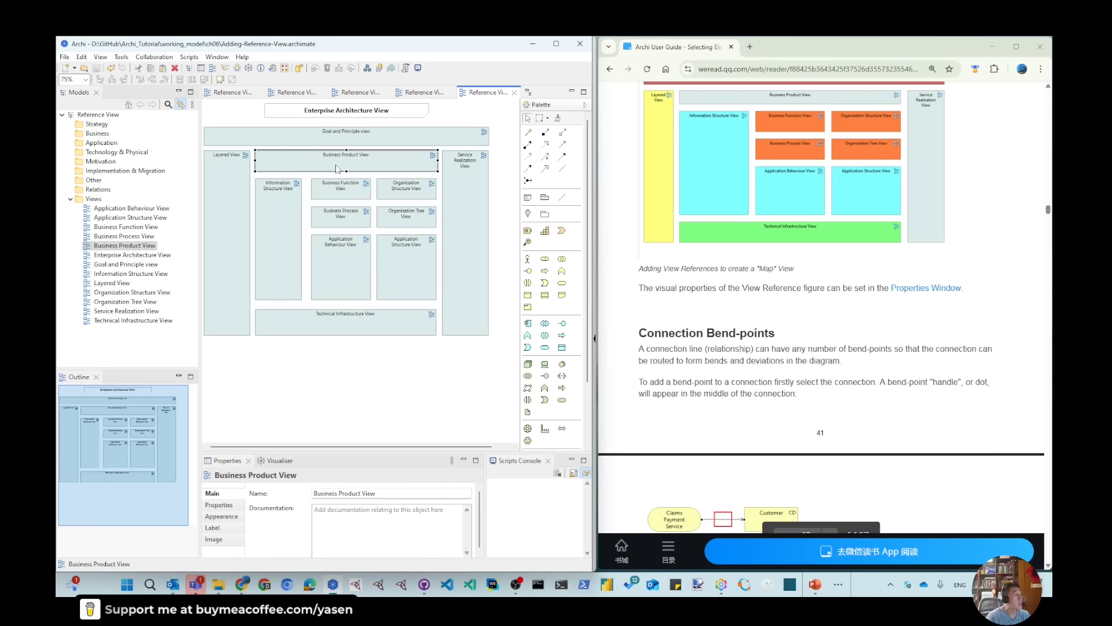
double_click(501, 209)
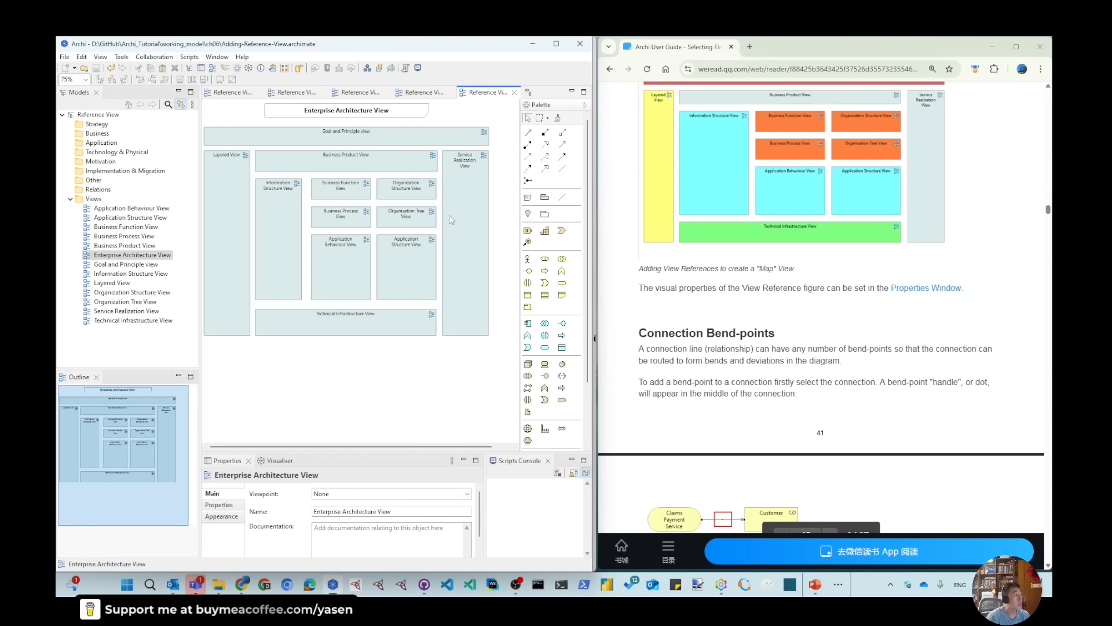
double_click(339, 267)
double_click(495, 184)
scroll(889, 233, up, 5)
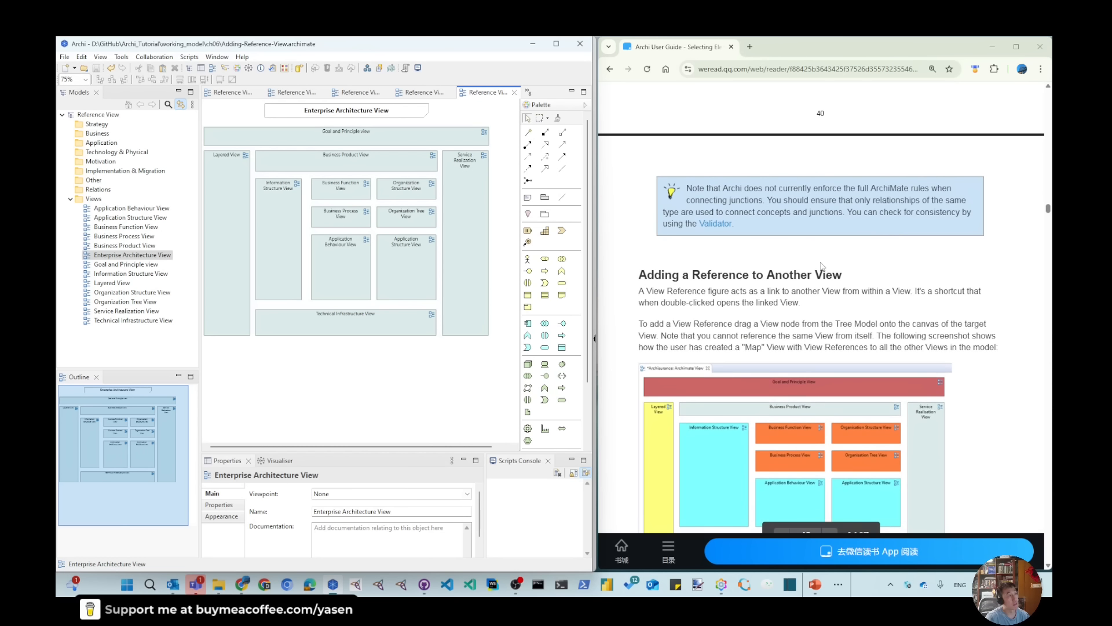
Step: Start an HTML report of the model and browse to the D:\GitHub\Archi_Tutorial\working_model\ch06 folder for its output
click(64, 57)
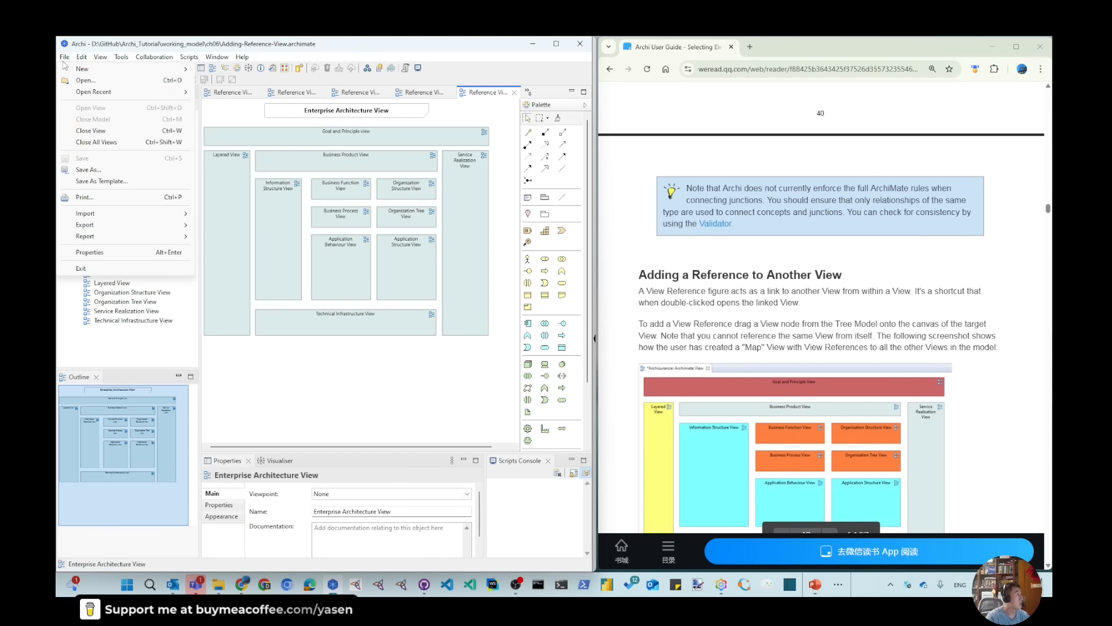
mouse_move(149, 231)
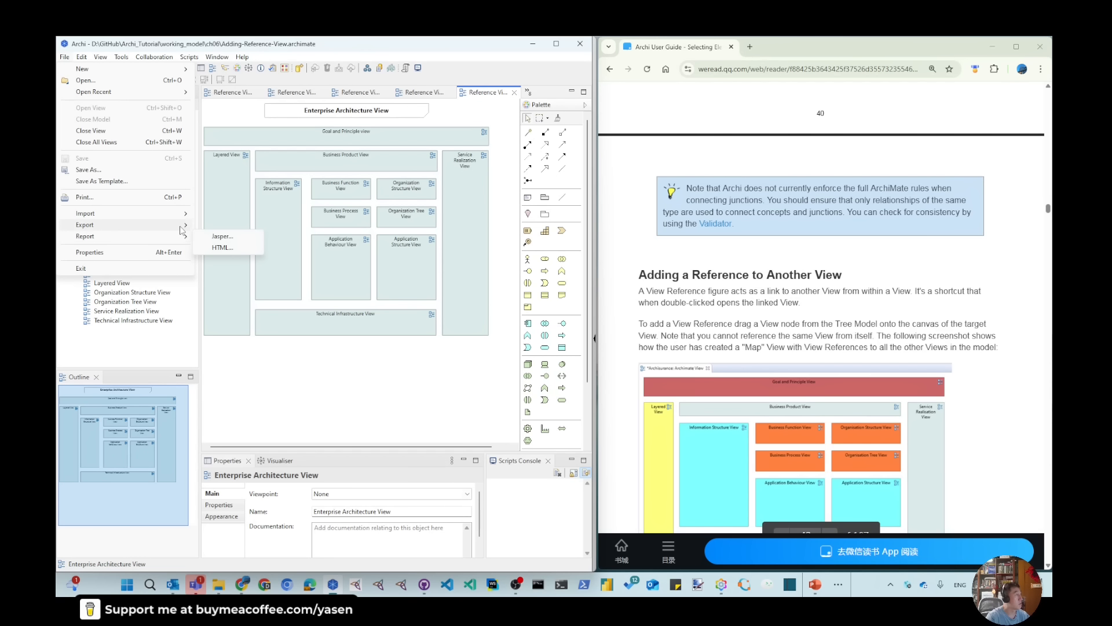
mouse_move(185, 236)
click(217, 247)
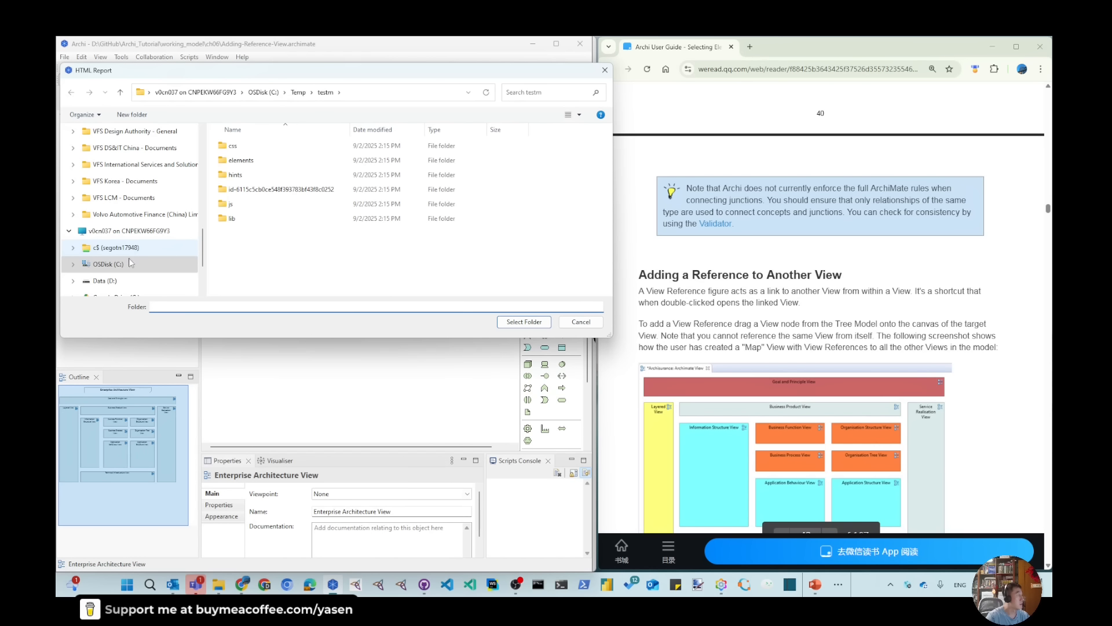
click(105, 280)
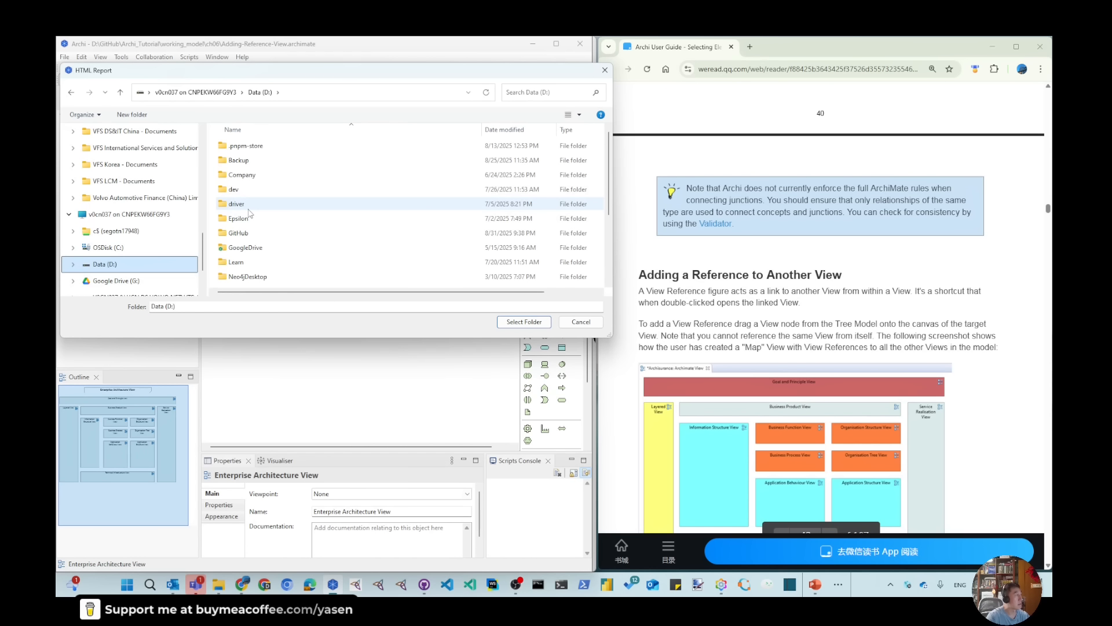
double_click(259, 233)
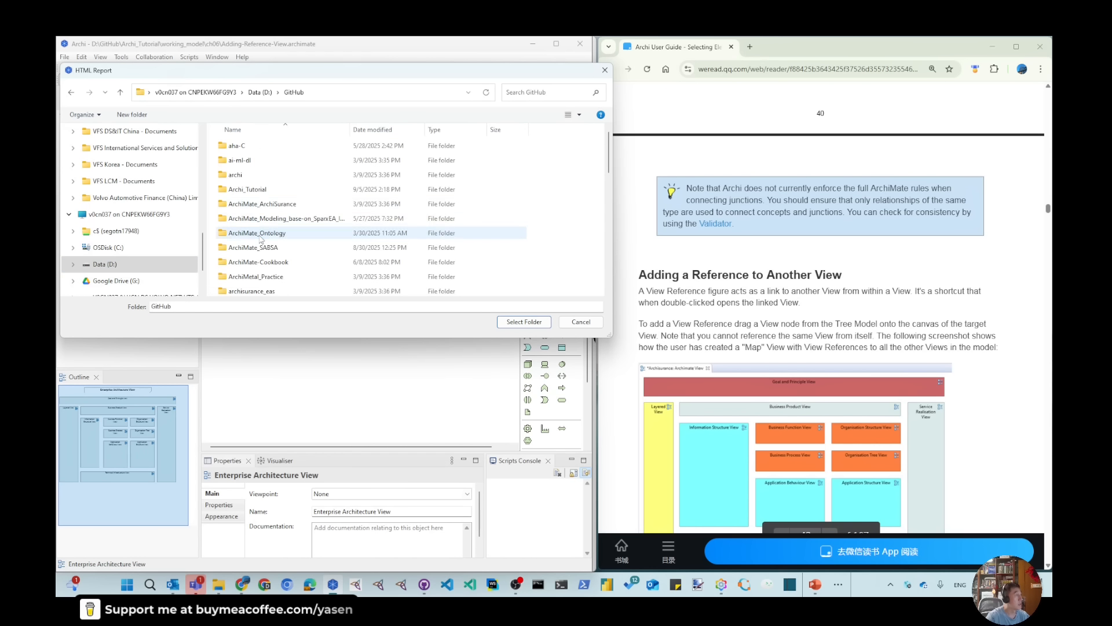
double_click(265, 194)
double_click(246, 204)
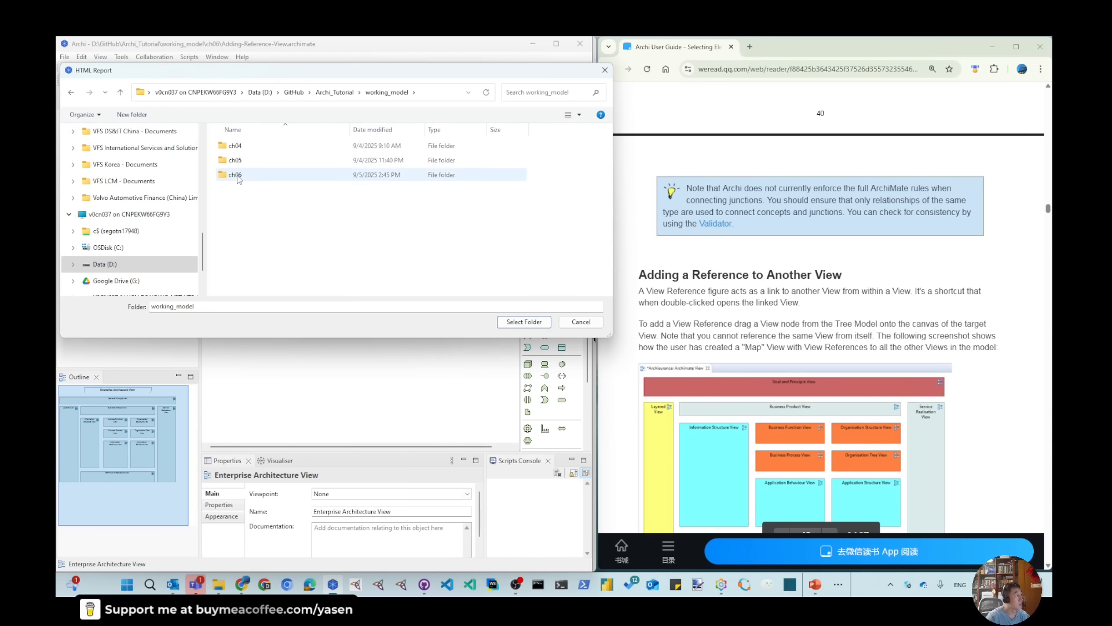
double_click(234, 175)
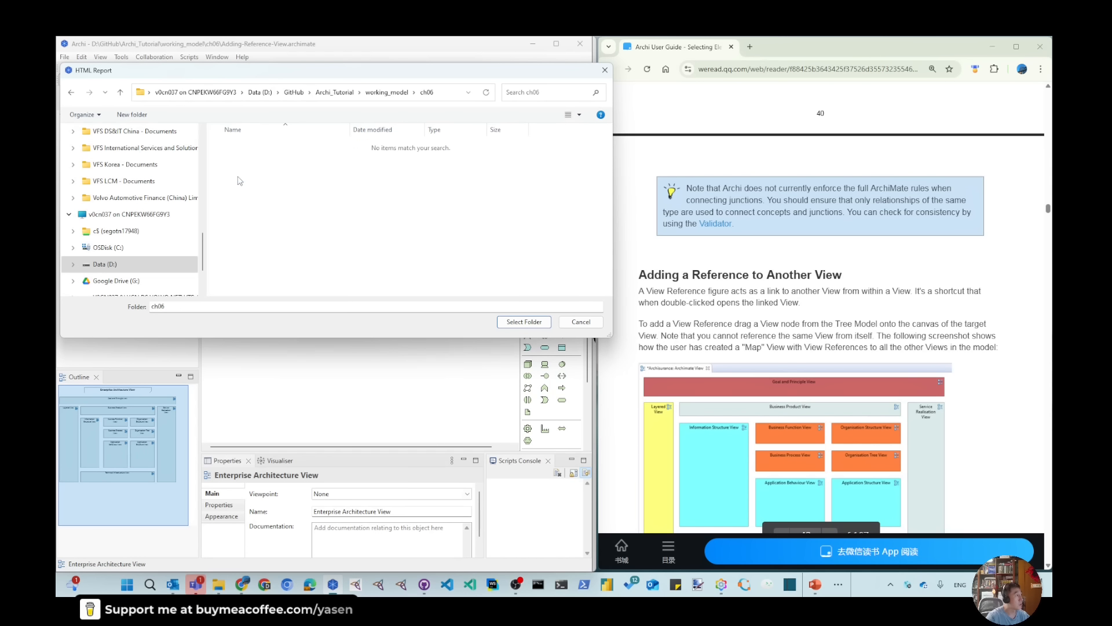
Step: Create a folder named reference-view-html inside ch06 and generate the HTML report into it
click(181, 305)
text(-)
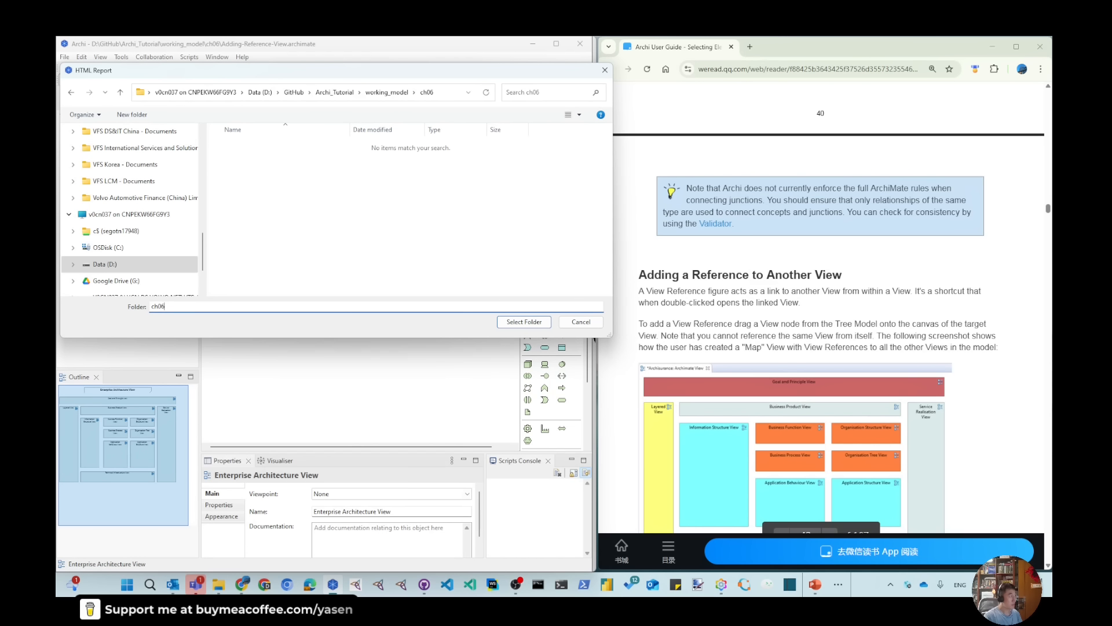
click(137, 115)
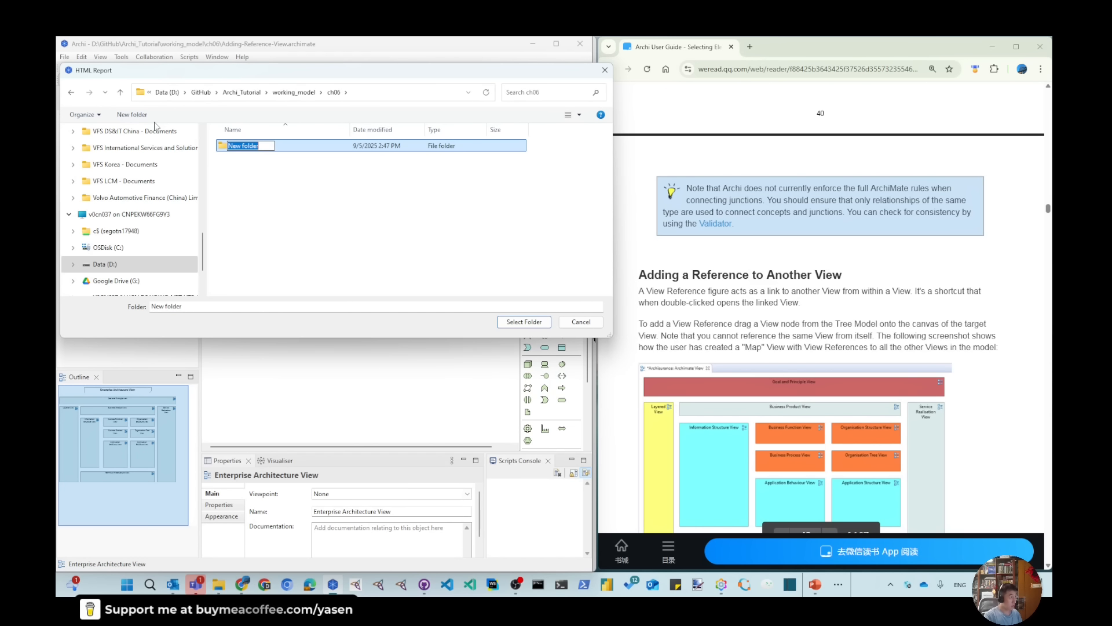
text(referenc)
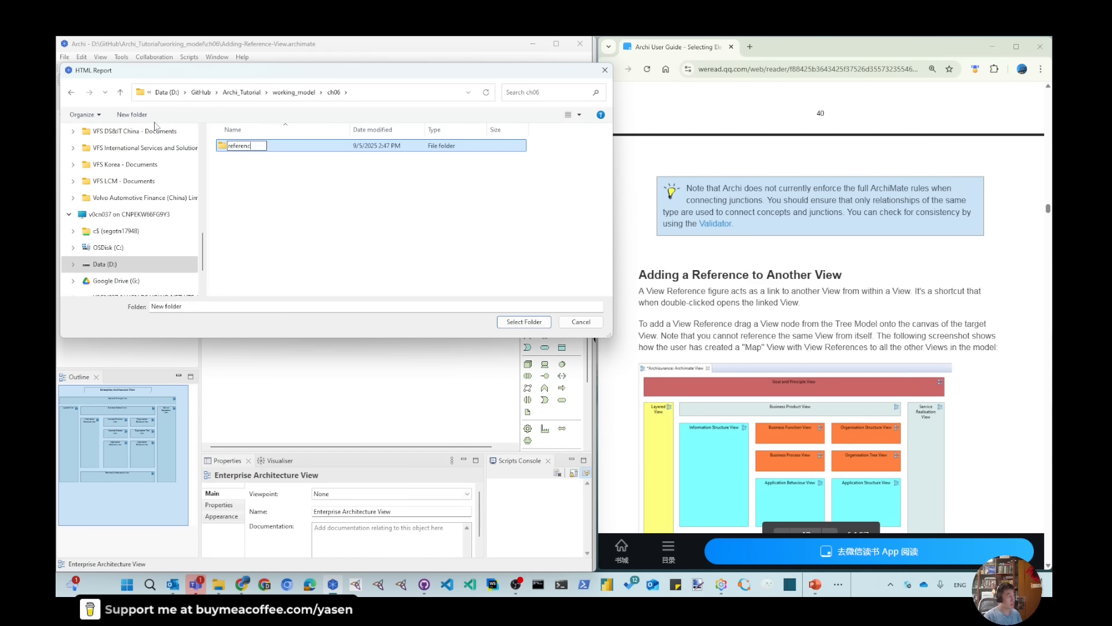
text(e-view-)
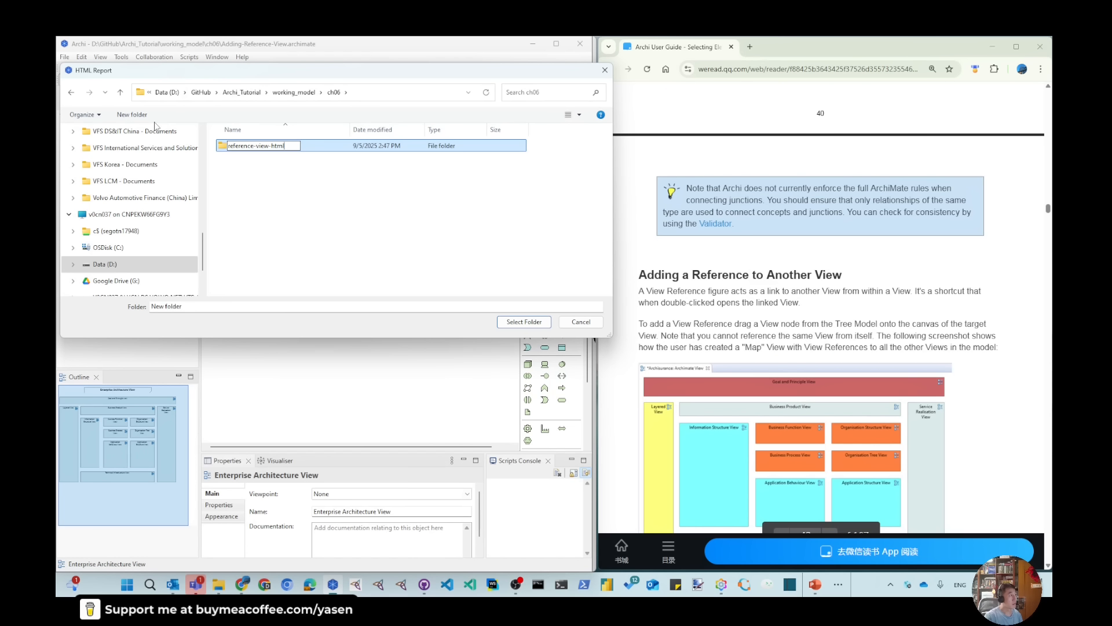
text(html)
key(Return)
key(Return)
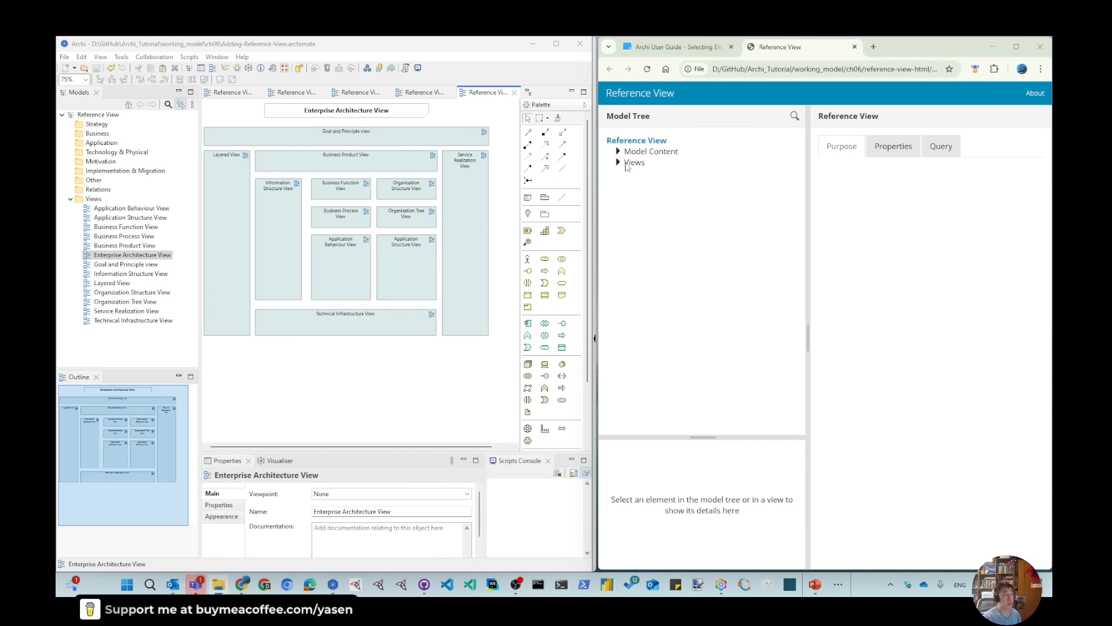
Step: Open Enterprise Architecture View in the generated HTML report and maximize the browser window
click(625, 162)
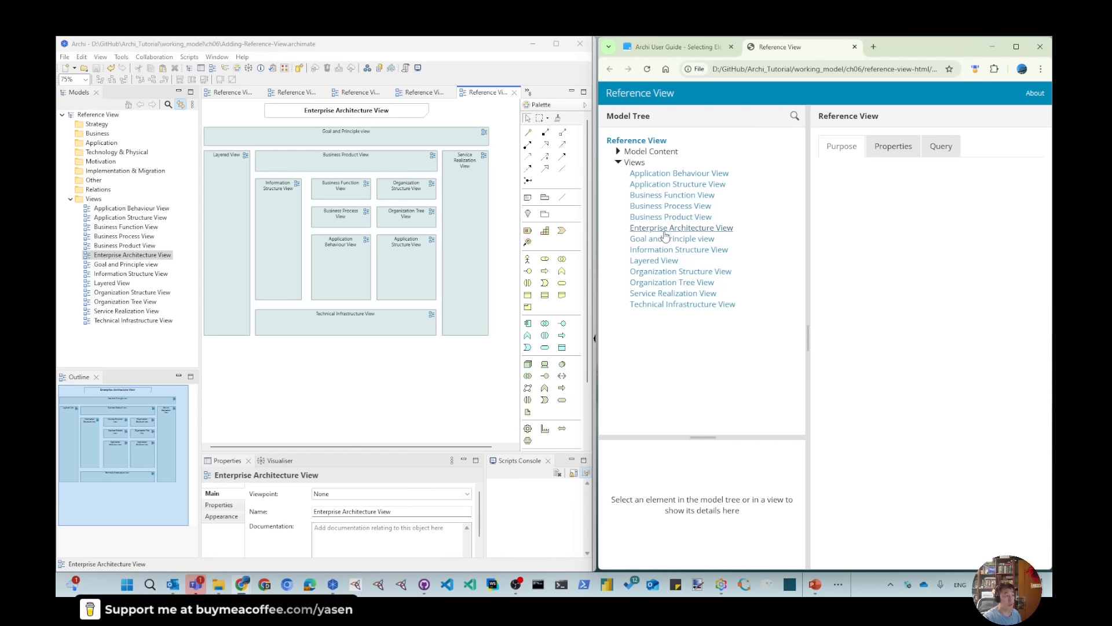
click(665, 228)
click(1008, 50)
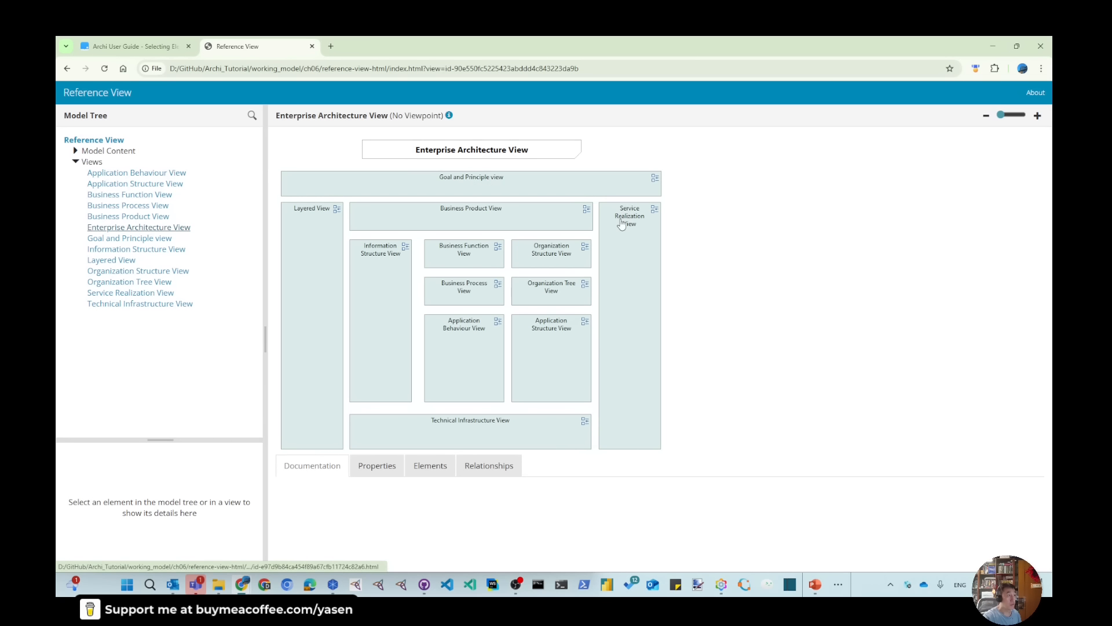
Step: Test the report's map links to Service Realization, Business Product, Information Structure, Layered and Business Function views, returning to the map between them
click(632, 232)
click(521, 192)
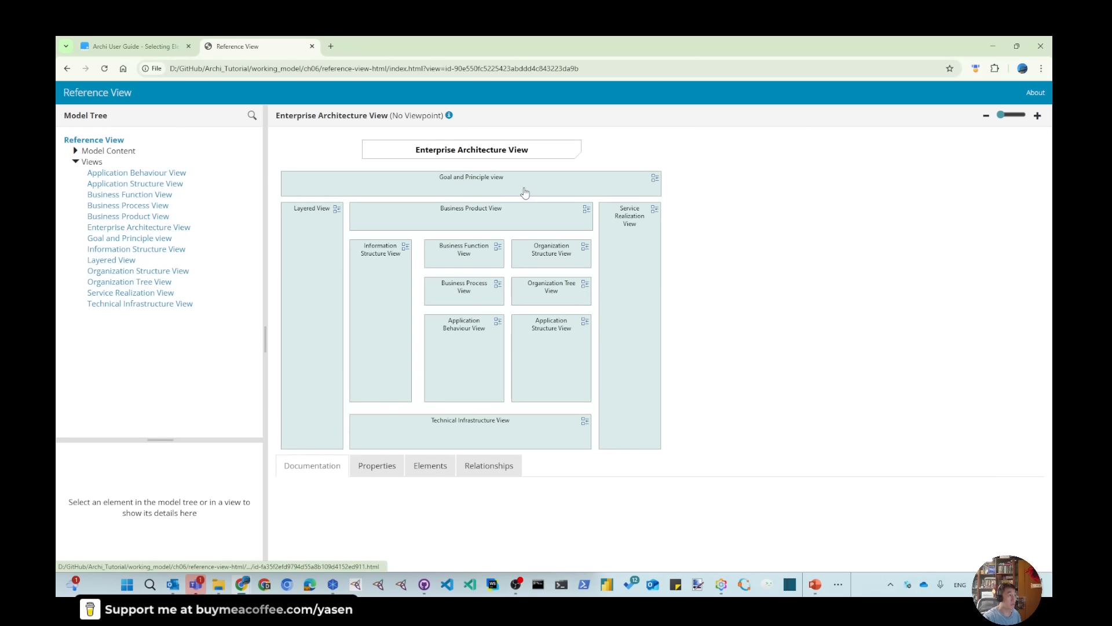
click(408, 222)
click(534, 203)
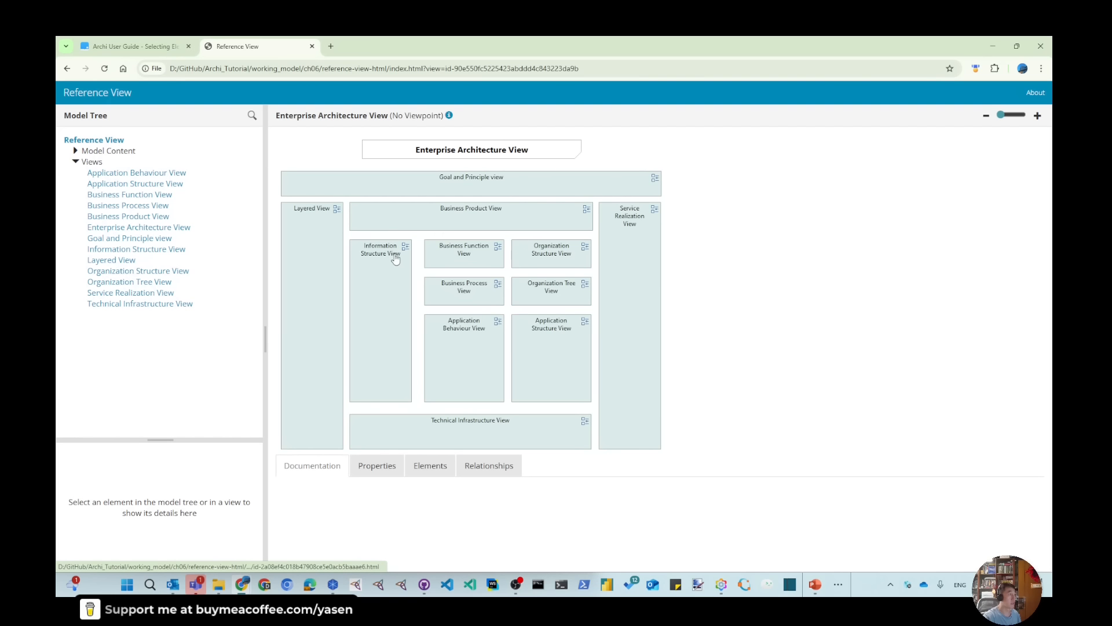
click(383, 292)
click(492, 188)
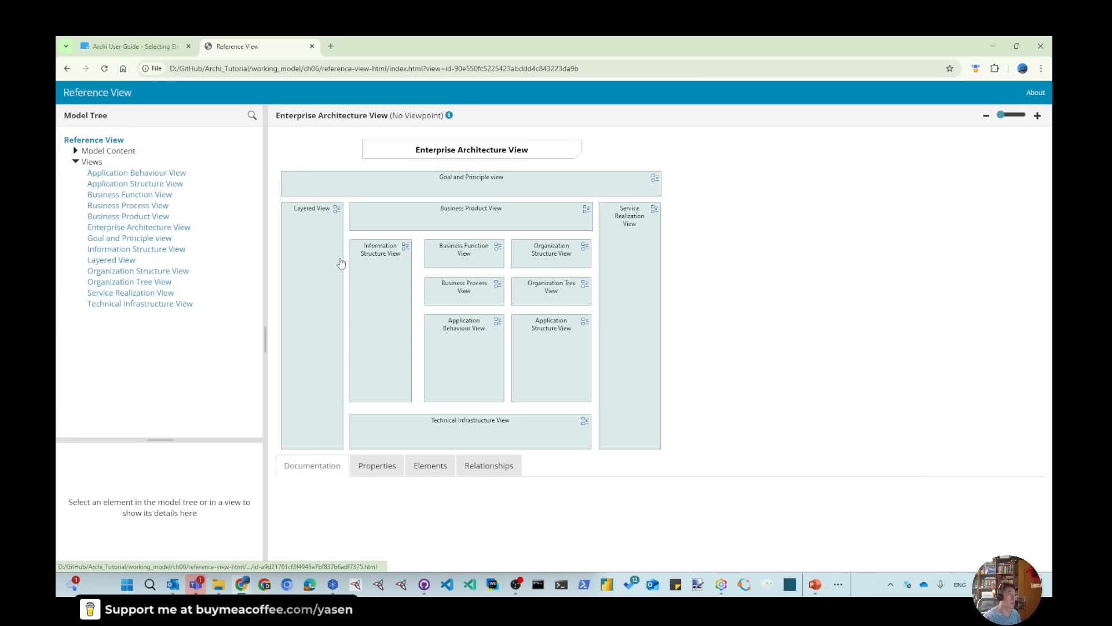
click(334, 259)
click(508, 197)
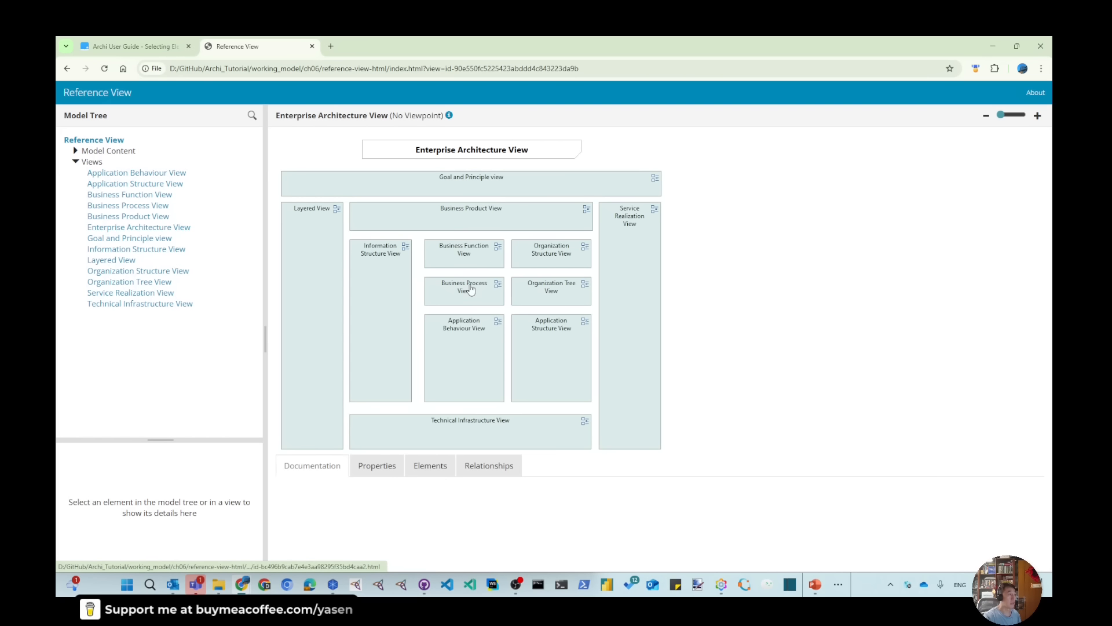
click(496, 241)
Step: Close the HTML report, restore the browser to its smaller size, and switch to the Archi_Tutorial mind map in Freeplane
click(311, 47)
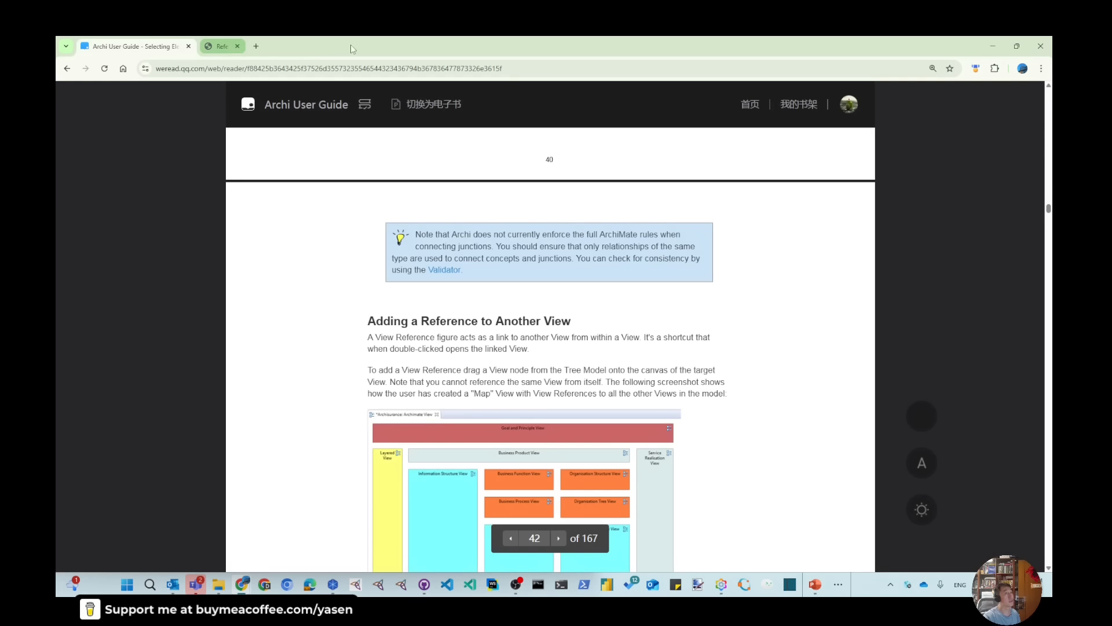
click(1017, 46)
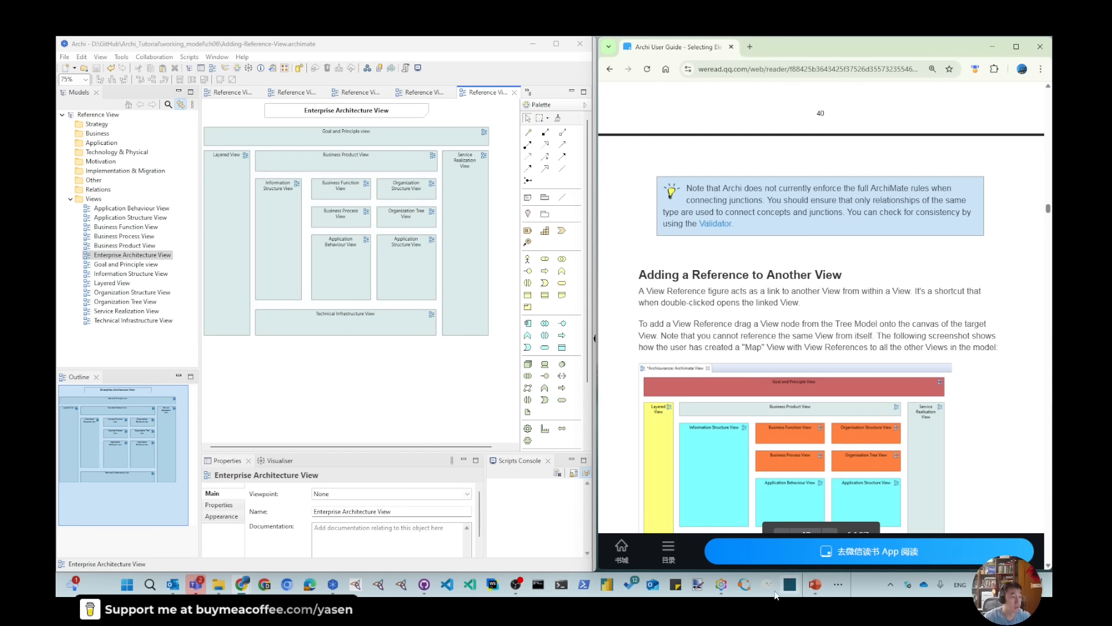
click(721, 586)
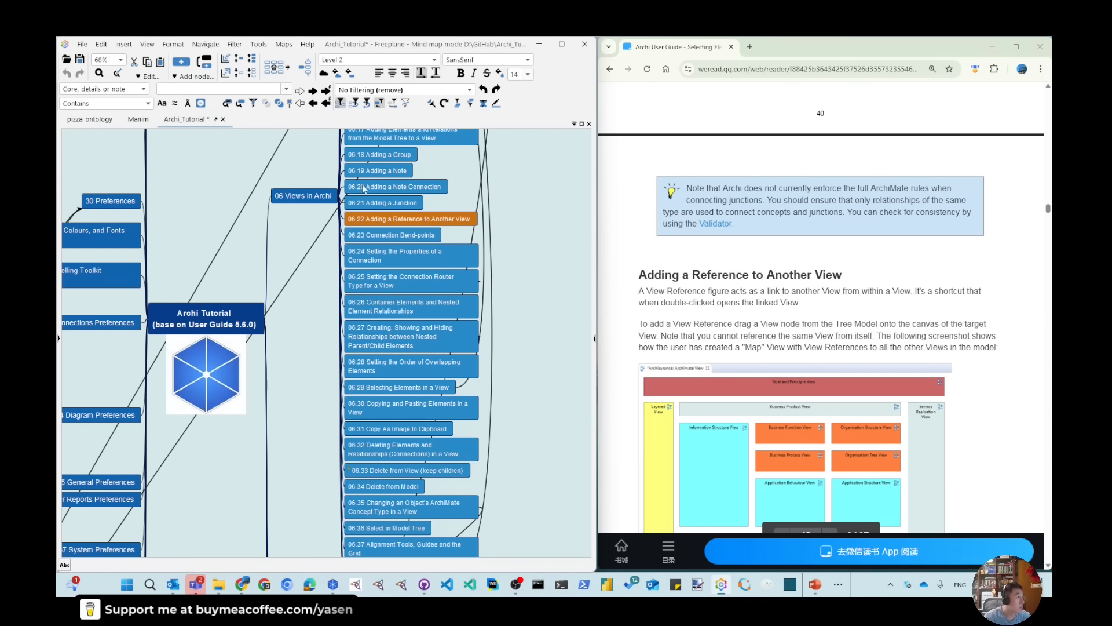